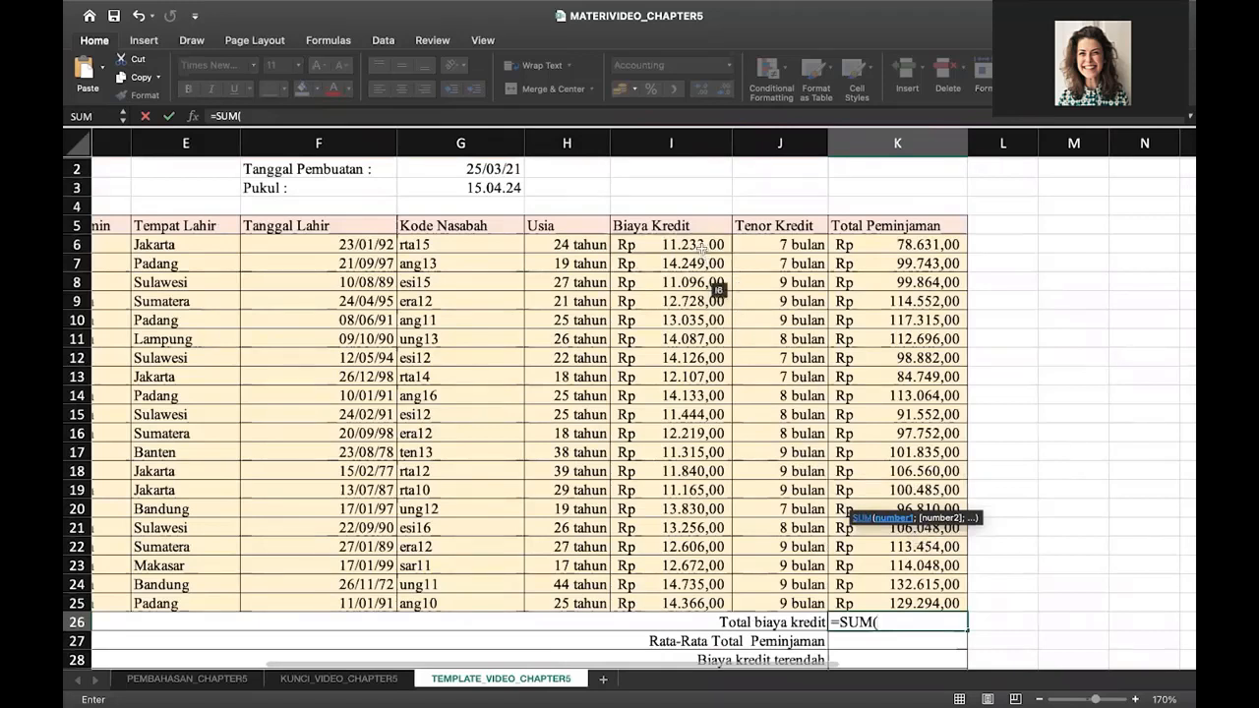
Complete the Total biaya kredit formula in K26 as =SUM(I6:I25).
{"action": "left_click_drag", "start_coordinate": [700, 250], "coordinate": [696, 597]}
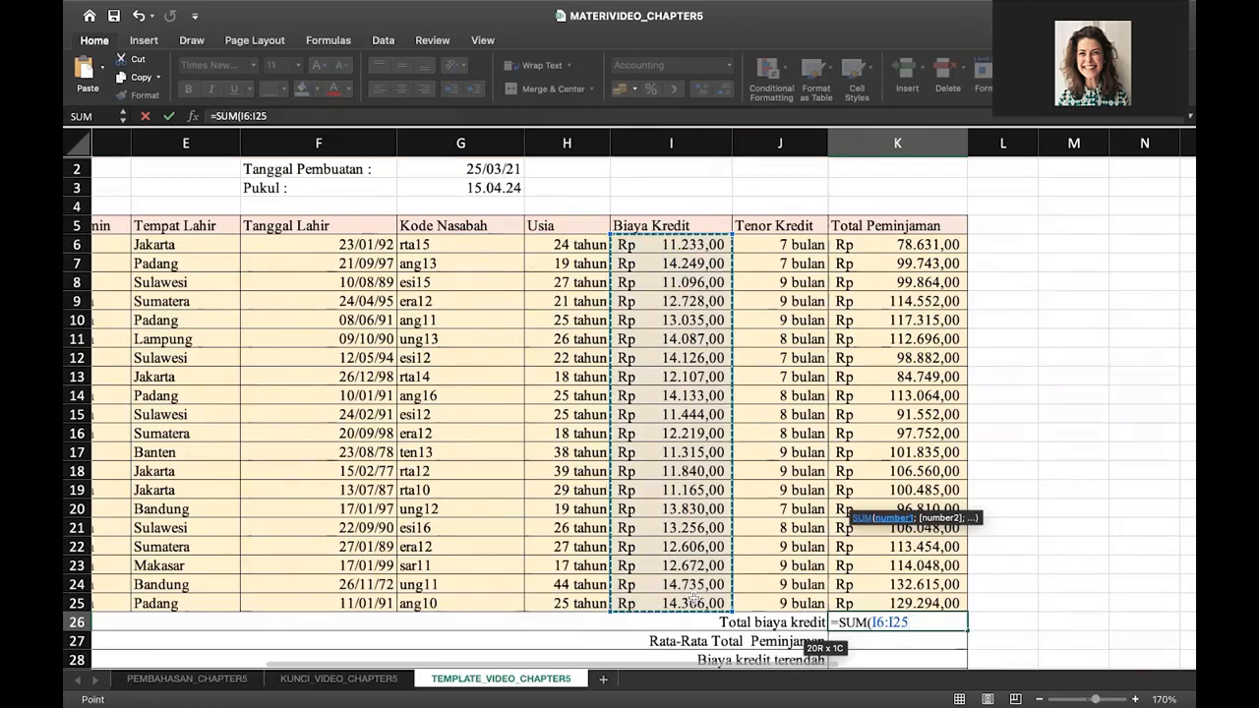
{"action": "type", "text": ")"}
{"action": "key", "text": "Return"}
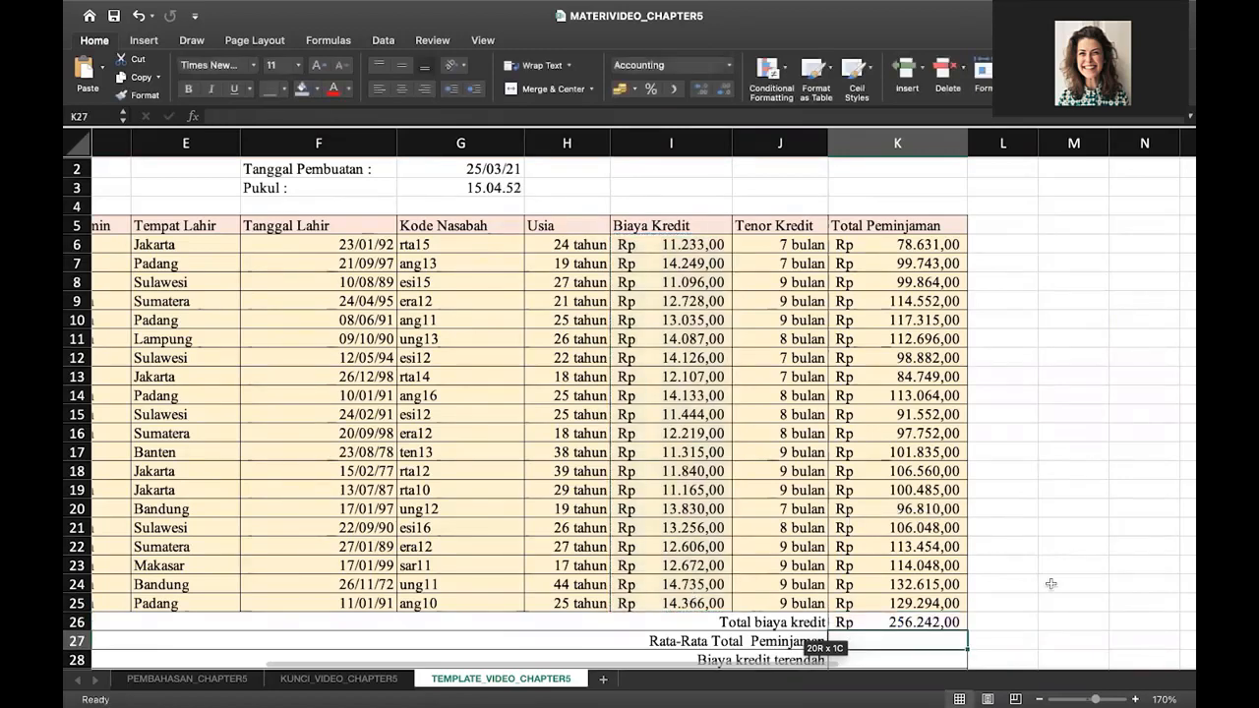
Calculate Rata-Rata Total Peminjaman in K27 with AVERAGE over the Total Peminjaman values K6:K25.
{"action": "scroll", "coordinate": [1050, 584], "scroll_direction": "down", "scroll_amount": 4}
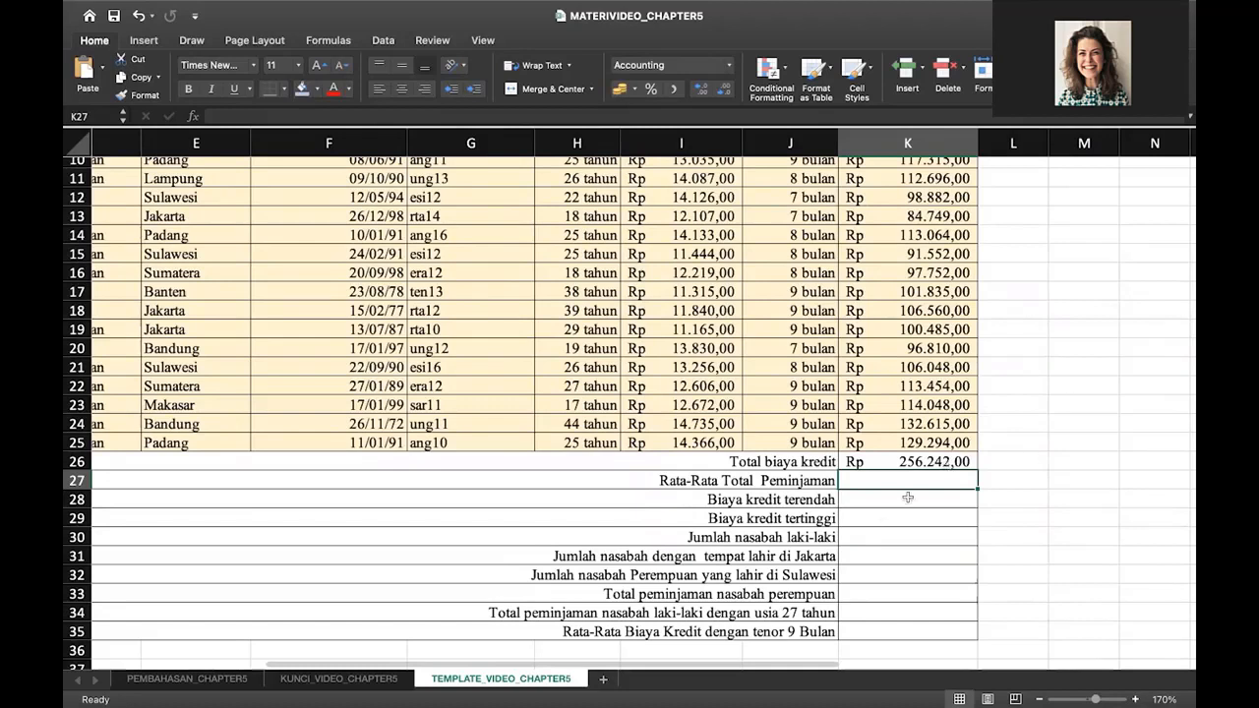
{"action": "type", "text": "="}
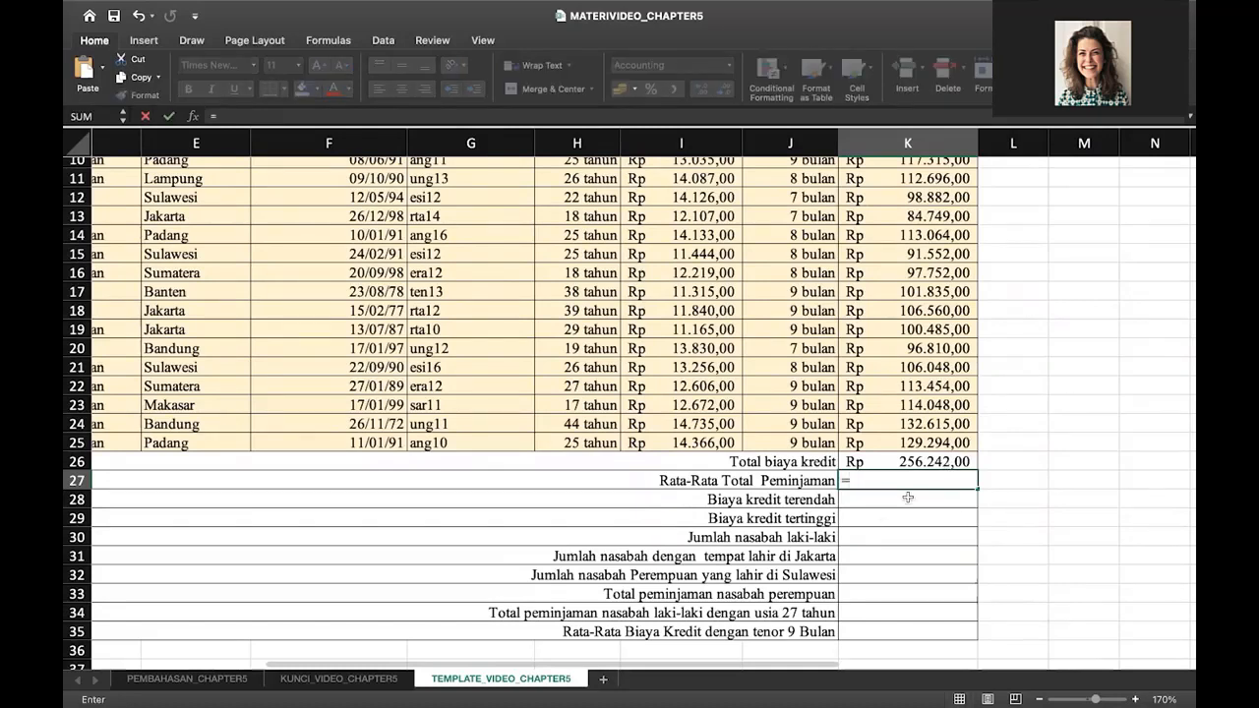
{"action": "type", "text": "AVERAE"}
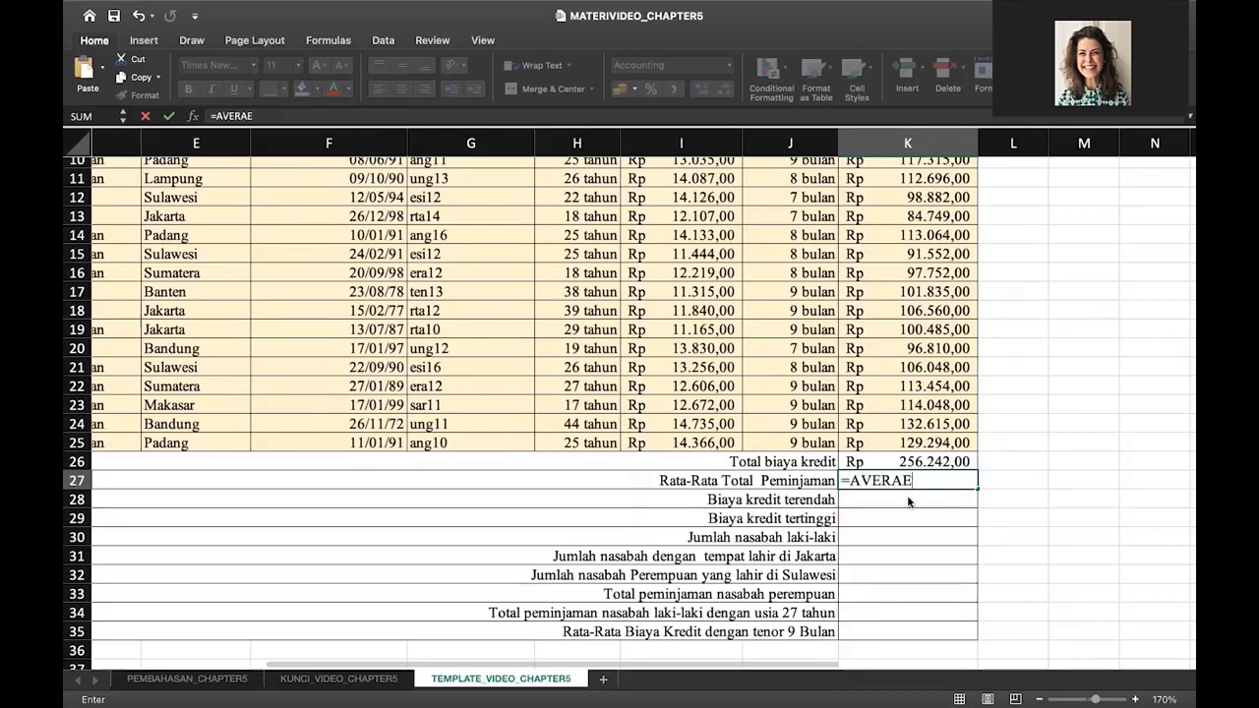
{"action": "key", "text": "BackSpace"}
{"action": "type", "text": "GE("}
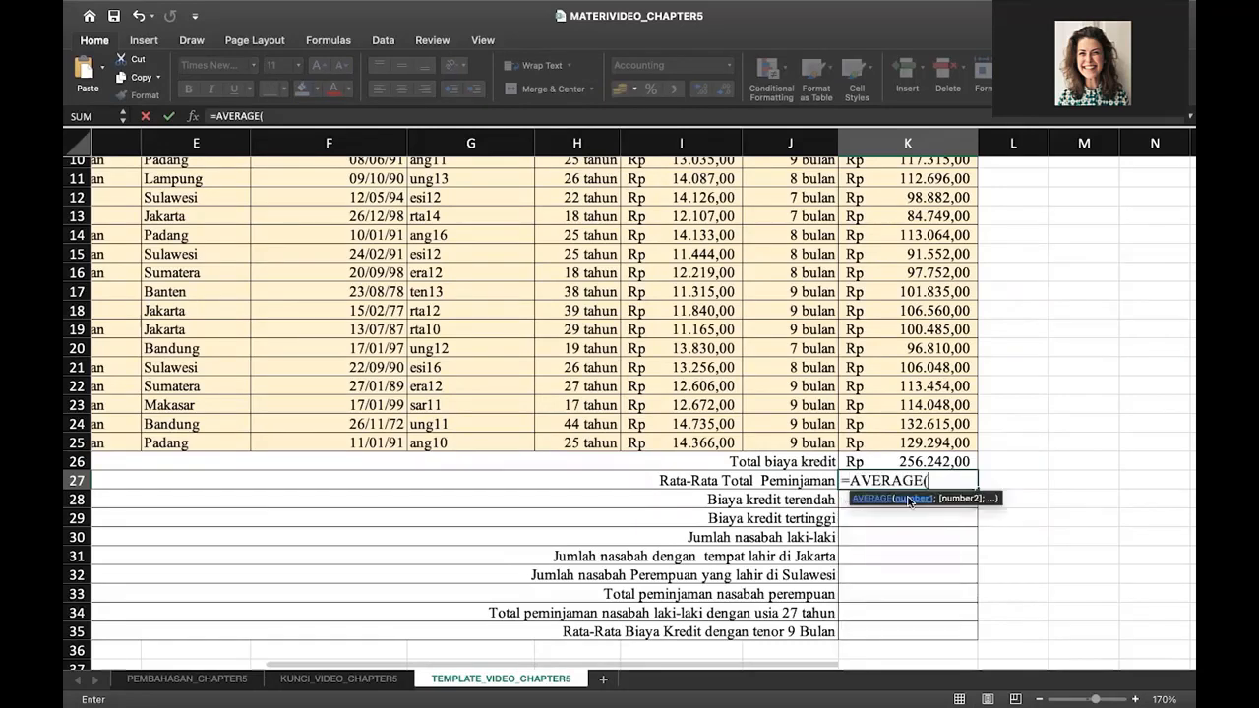
{"action": "scroll", "coordinate": [952, 393], "scroll_direction": "up", "scroll_amount": 4}
{"action": "scroll", "coordinate": [953, 365], "scroll_direction": "up", "scroll_amount": 1}
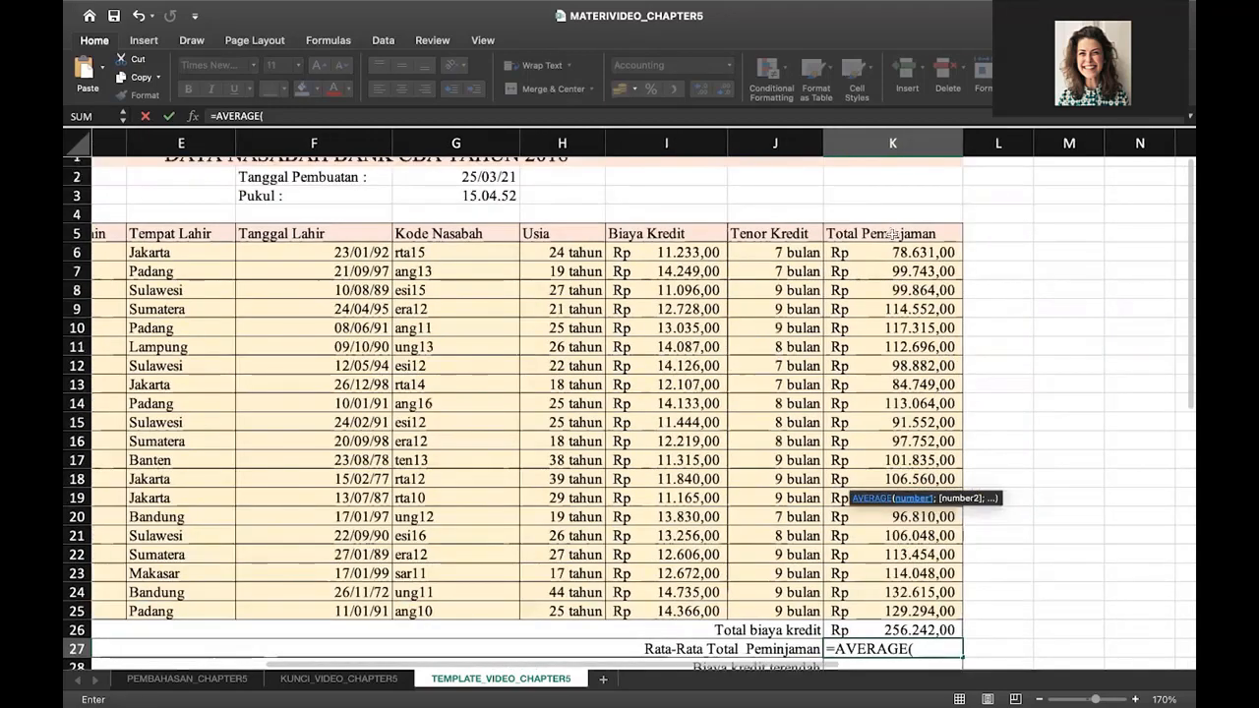
{"action": "left_click_drag", "start_coordinate": [891, 252], "coordinate": [888, 614]}
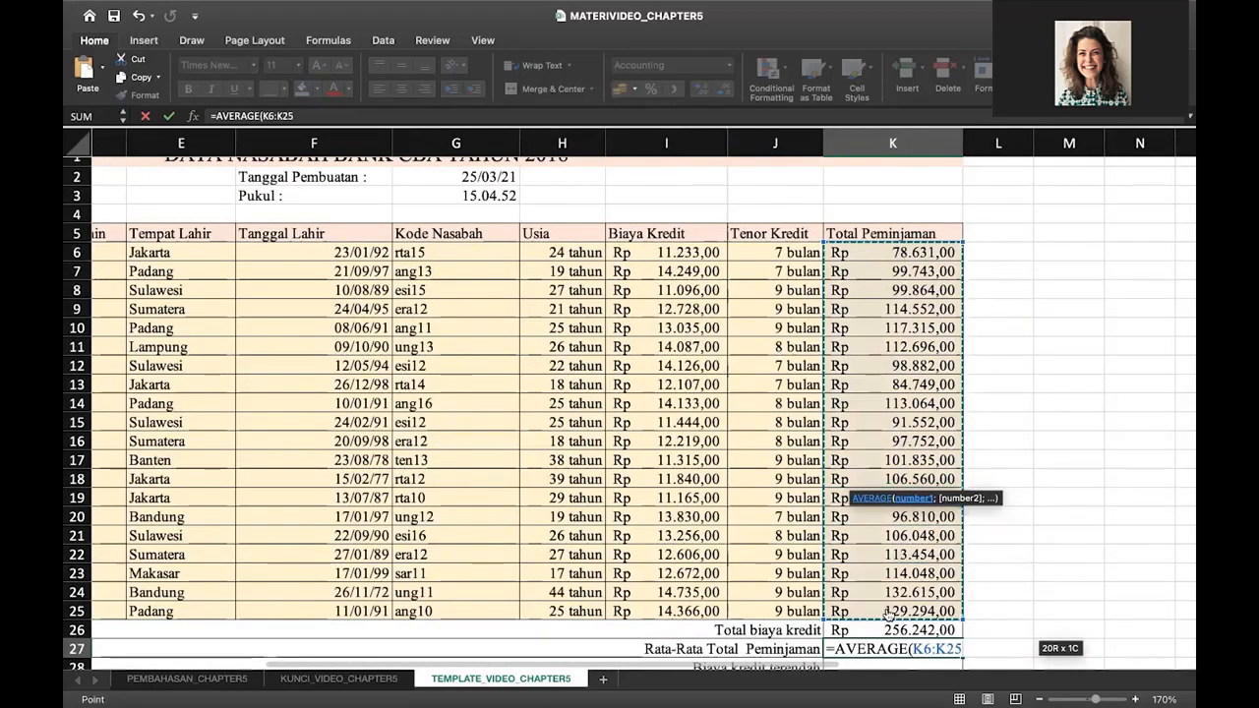
{"action": "key", "text": "Return"}
Calculate Biaya kredit terendah in K28 with the formula =MIN(I6:I25).
{"action": "scroll", "coordinate": [950, 480], "scroll_direction": "down", "scroll_amount": 5}
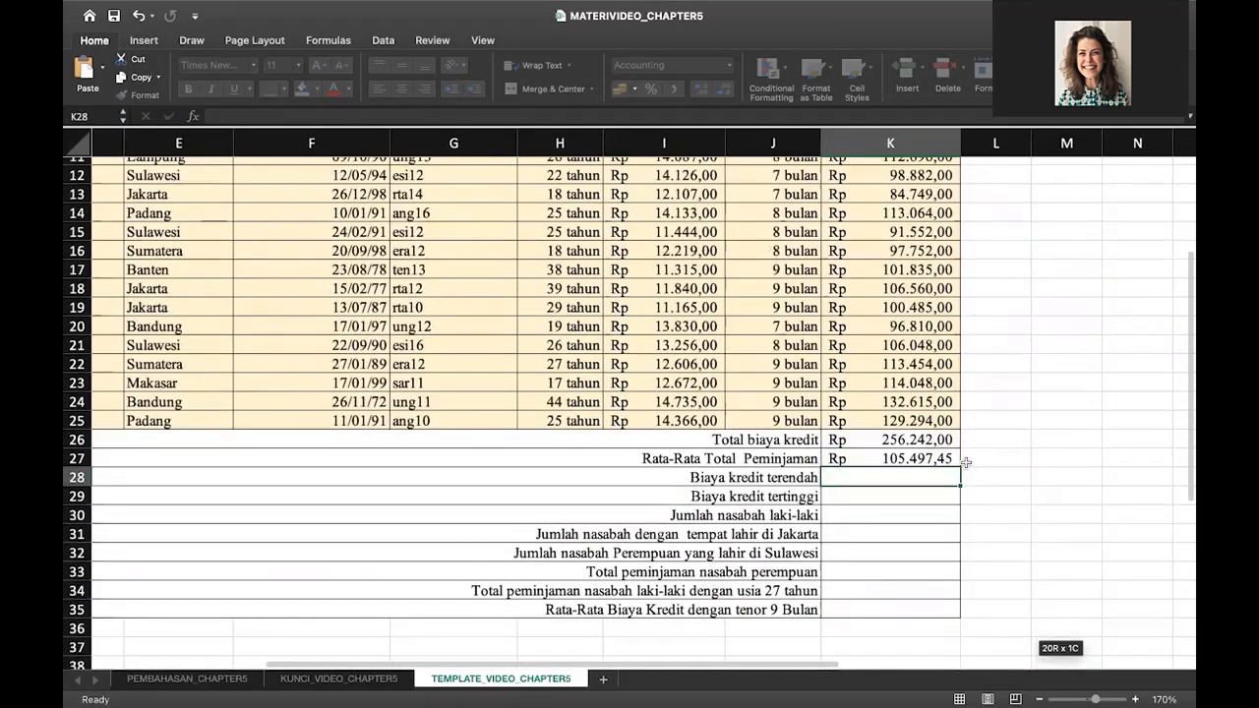
{"action": "type", "text": "="}
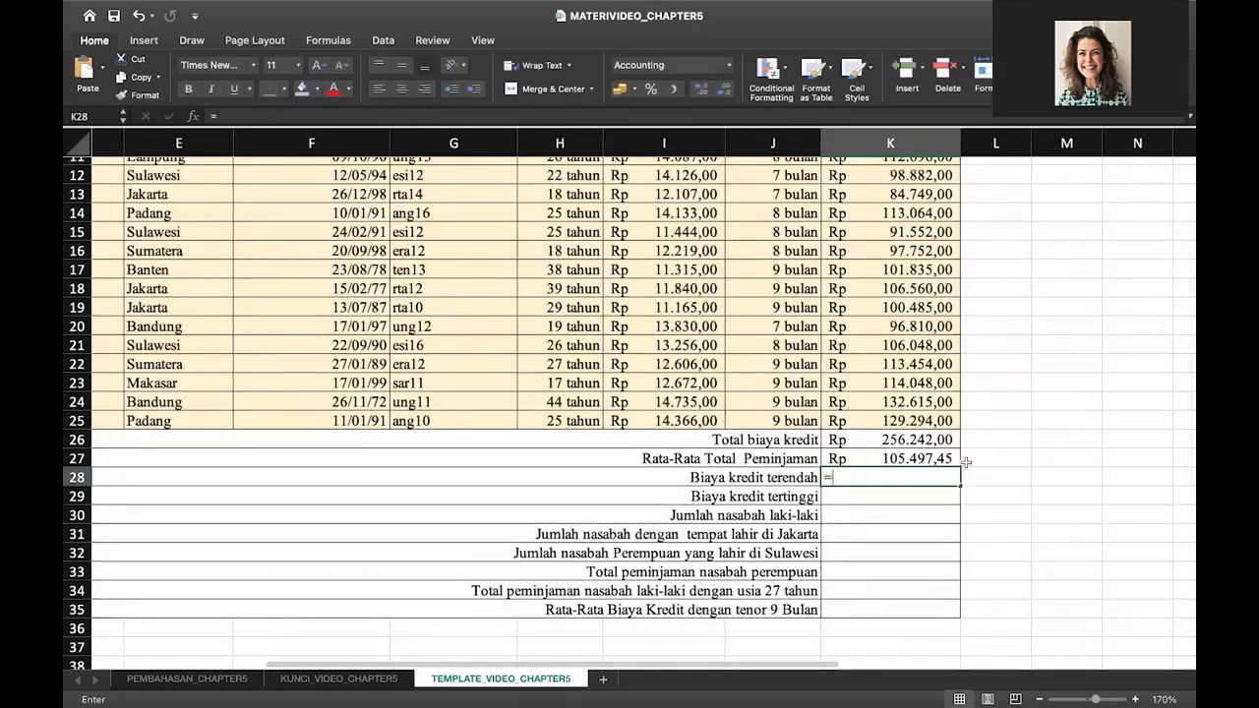
{"action": "type", "text": "MIN"}
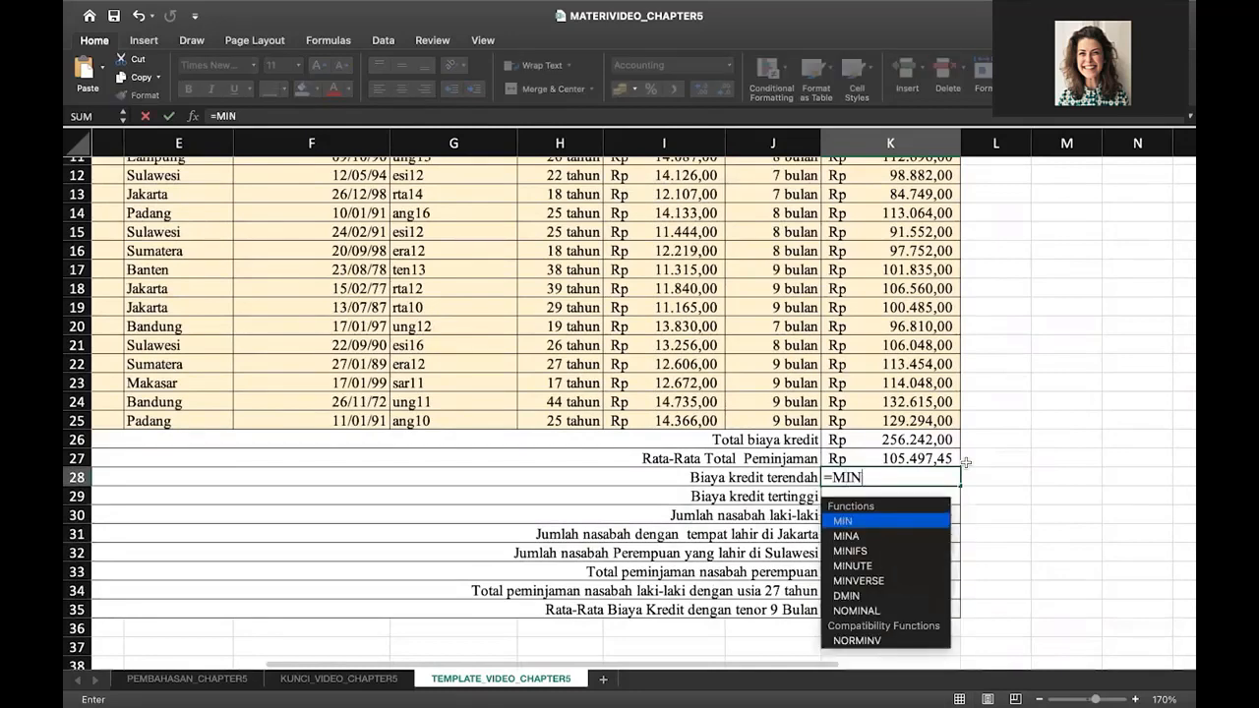
{"action": "type", "text": "("}
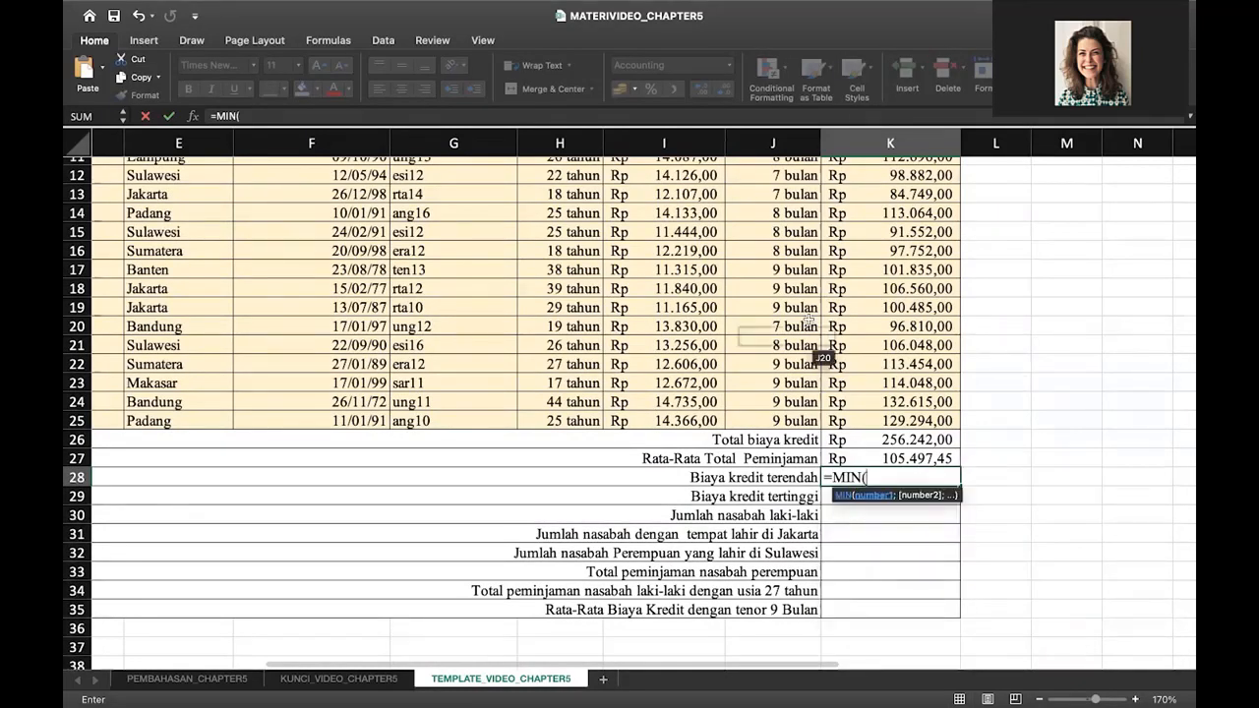
{"action": "scroll", "coordinate": [812, 335], "scroll_direction": "up", "scroll_amount": 3}
{"action": "scroll", "coordinate": [807, 318], "scroll_direction": "up", "scroll_amount": 3}
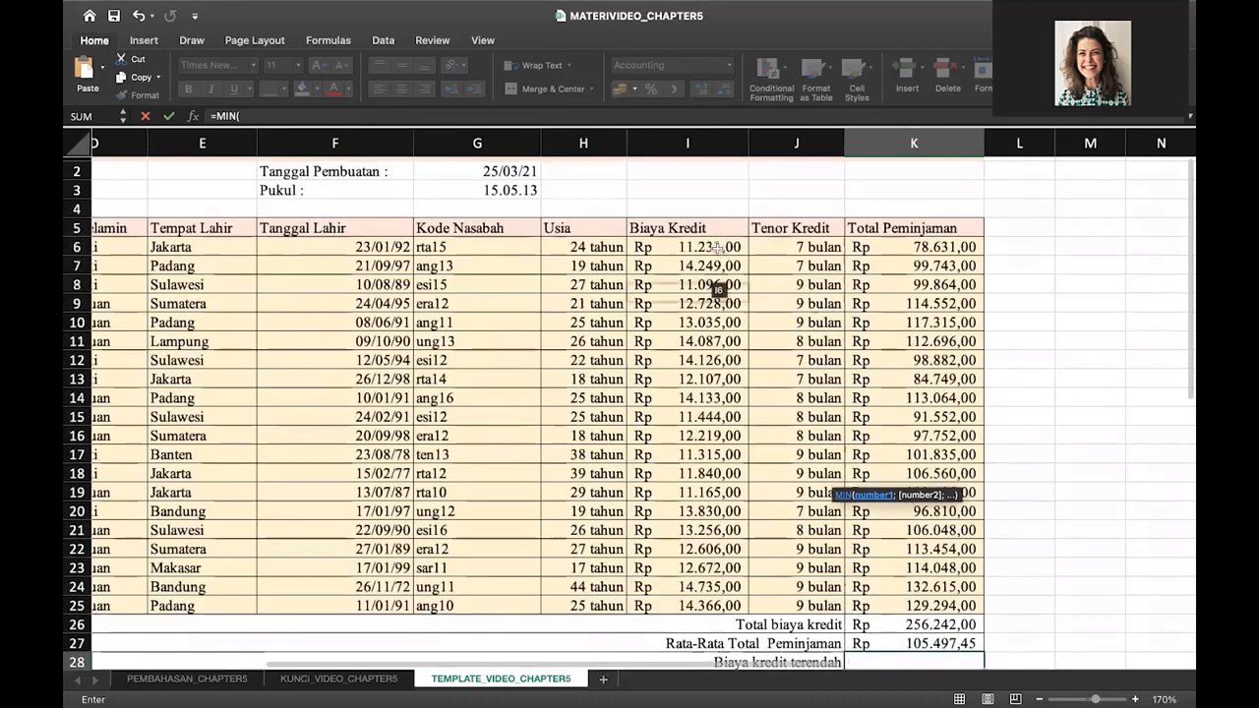
{"action": "left_click_drag", "start_coordinate": [701, 248], "coordinate": [669, 606]}
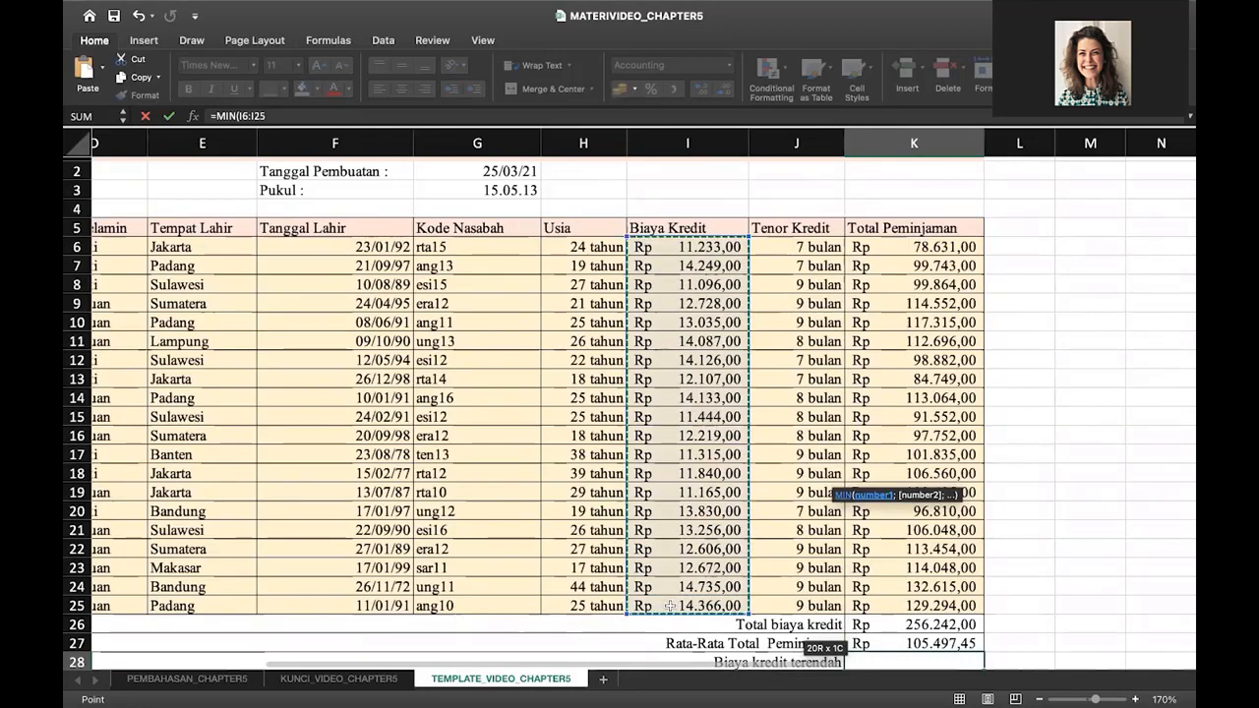
{"action": "type", "text": ")"}
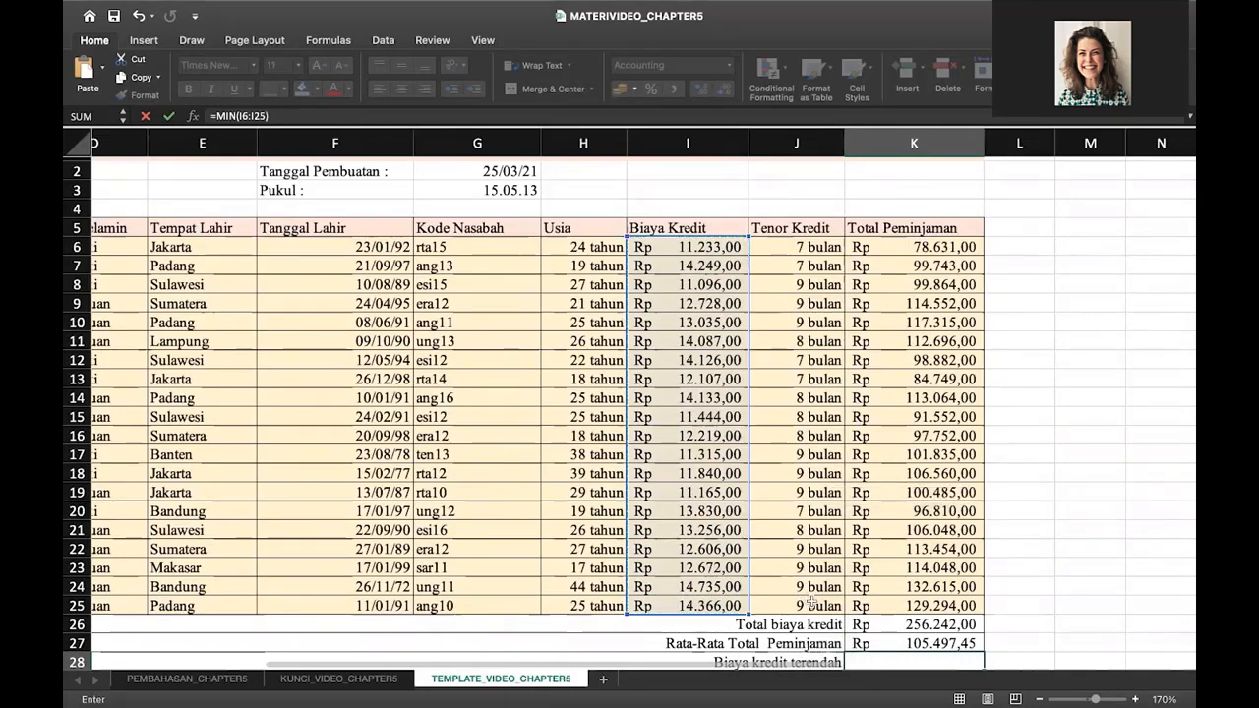
{"action": "key", "text": "Return"}
Calculate Biaya kredit tertinggi in K29 with the formula =MAX(I6:I25).
{"action": "scroll", "coordinate": [915, 424], "scroll_direction": "down", "scroll_amount": 3}
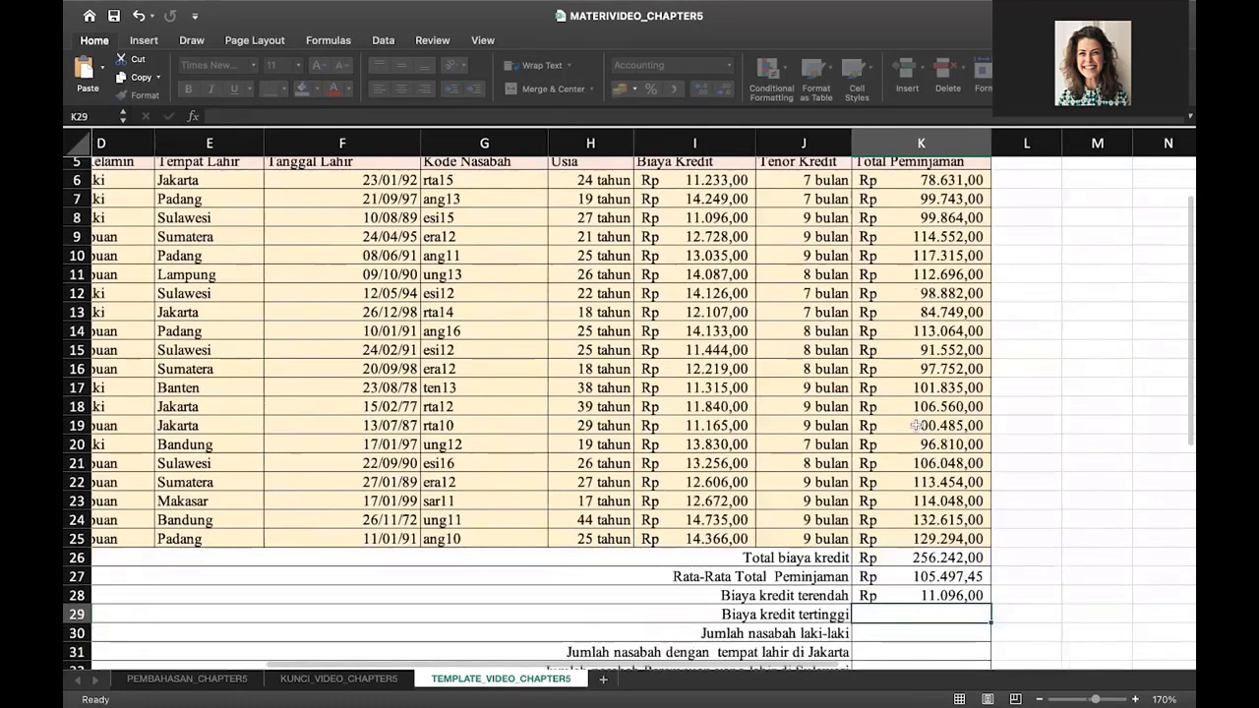
{"action": "scroll", "coordinate": [915, 425], "scroll_direction": "down", "scroll_amount": 5}
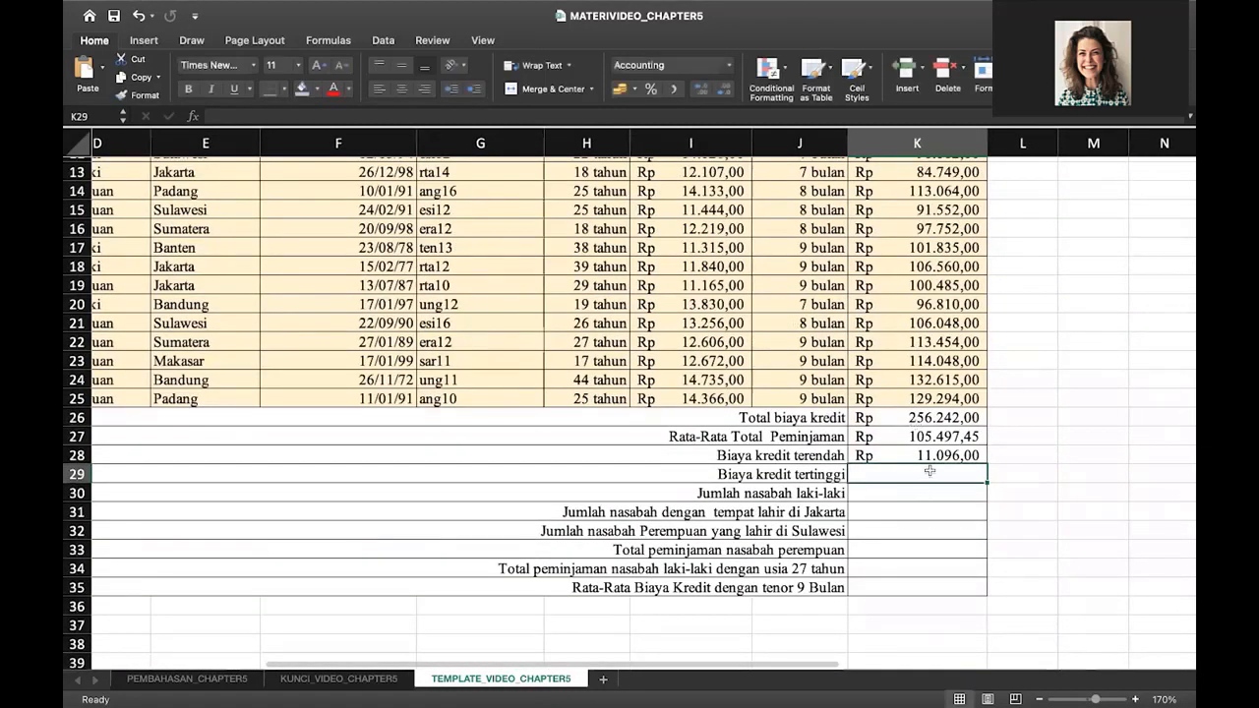
{"action": "type", "text": "=MAX"}
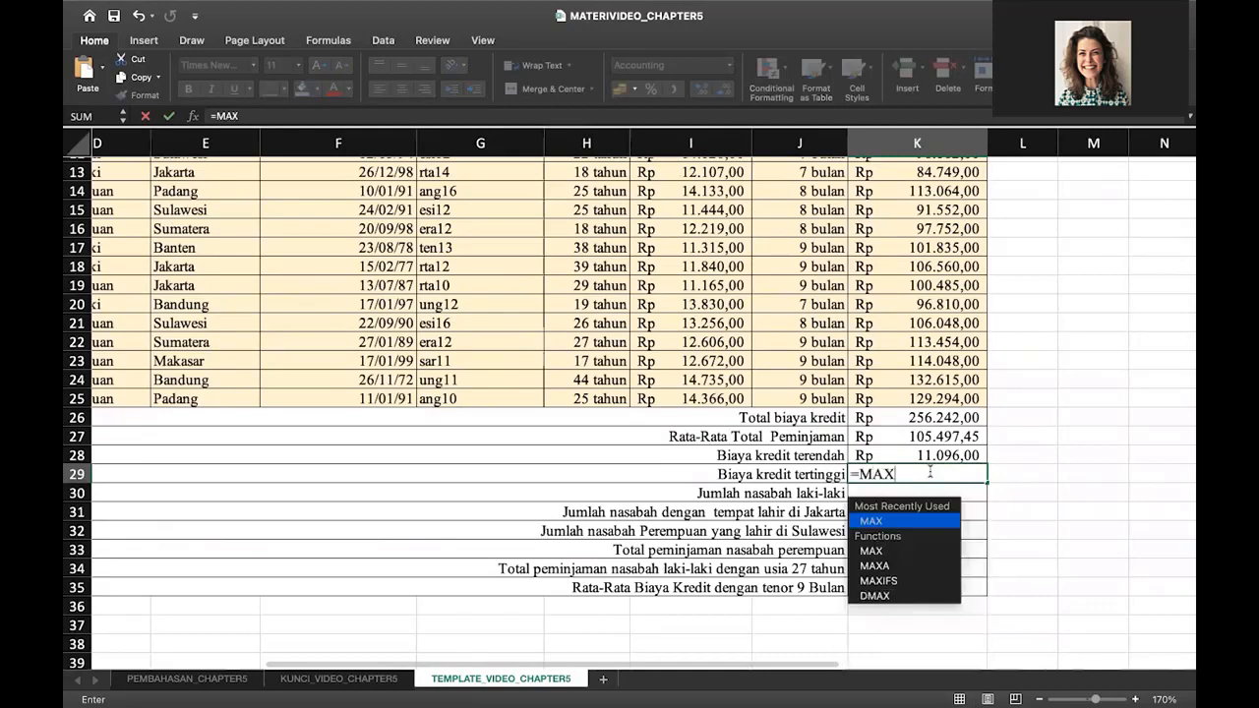
{"action": "type", "text": "("}
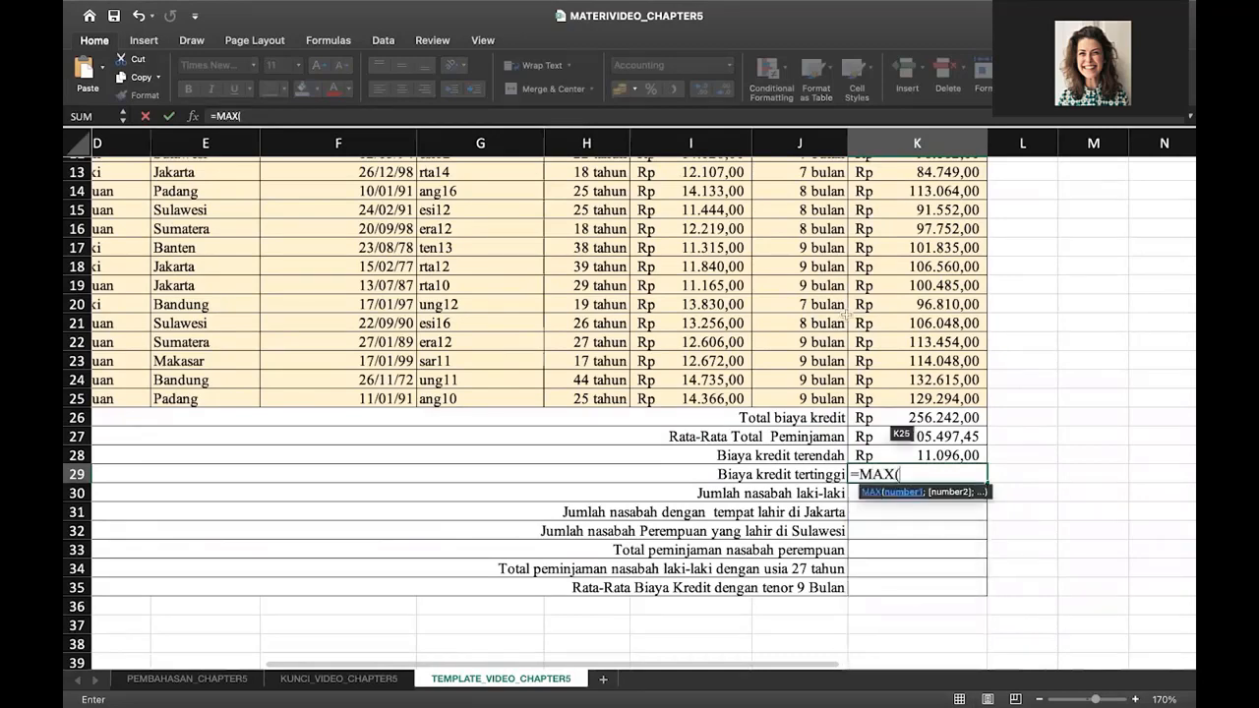
{"action": "scroll", "coordinate": [844, 334], "scroll_direction": "up", "scroll_amount": 6}
{"action": "scroll", "coordinate": [847, 315], "scroll_direction": "up", "scroll_amount": 2}
{"action": "left_click_drag", "start_coordinate": [729, 239], "coordinate": [694, 598]}
{"action": "type", "text": ")"}
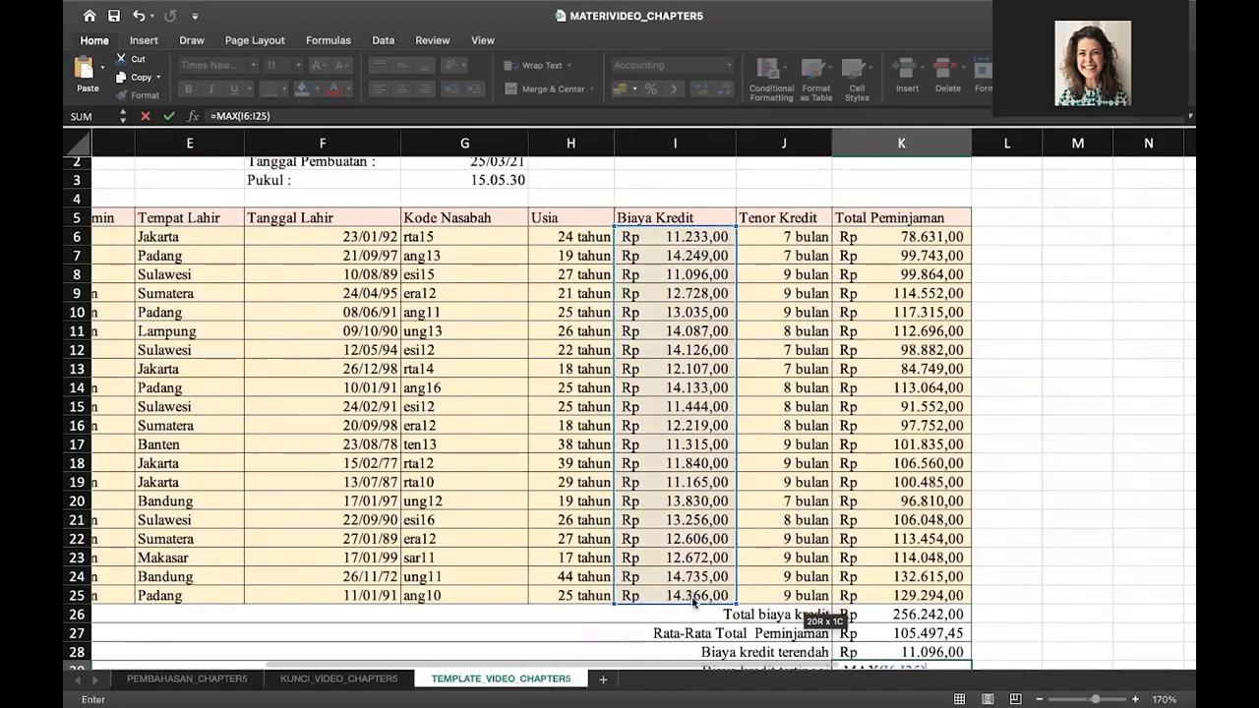
{"action": "key", "text": "Return"}
Count the male customers (Jumlah nasabah laki-laki) in K30 with =COUNTIF(D6:D25;D6), using the Laki-laki cell D6 as the criterion.
{"action": "scroll", "coordinate": [1117, 379], "scroll_direction": "down", "scroll_amount": 5}
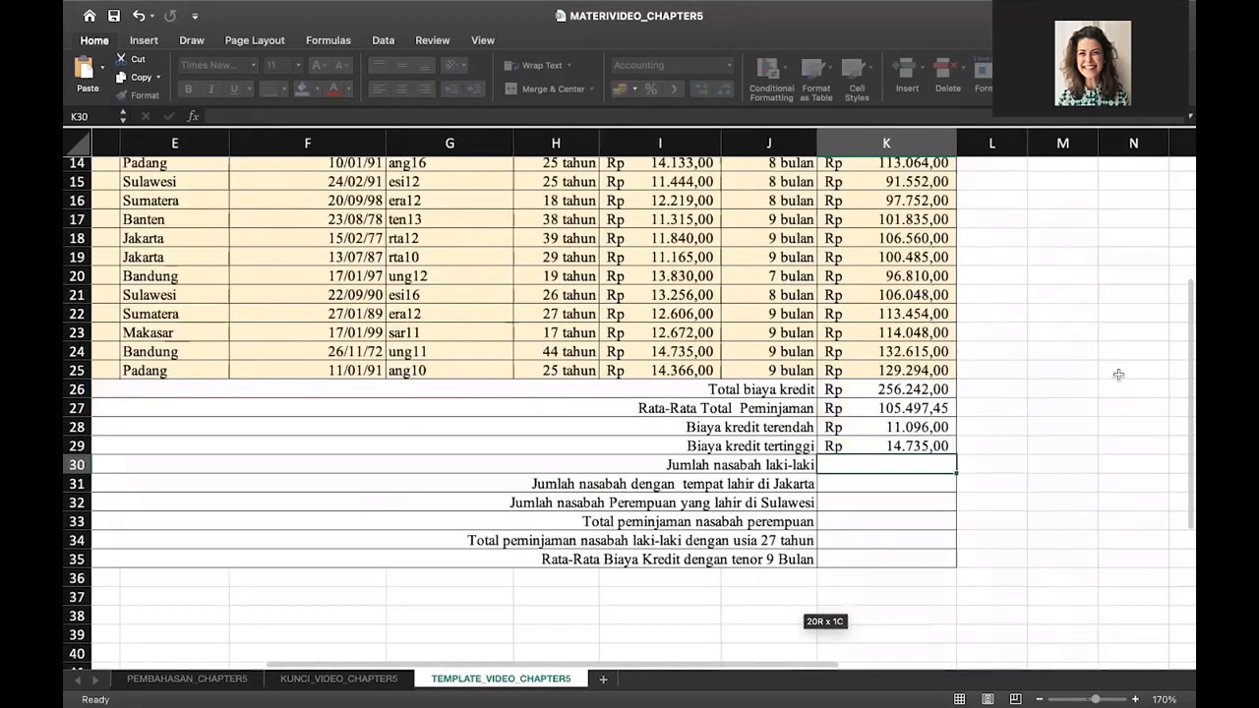
{"action": "scroll", "coordinate": [1118, 376], "scroll_direction": "down", "scroll_amount": 1}
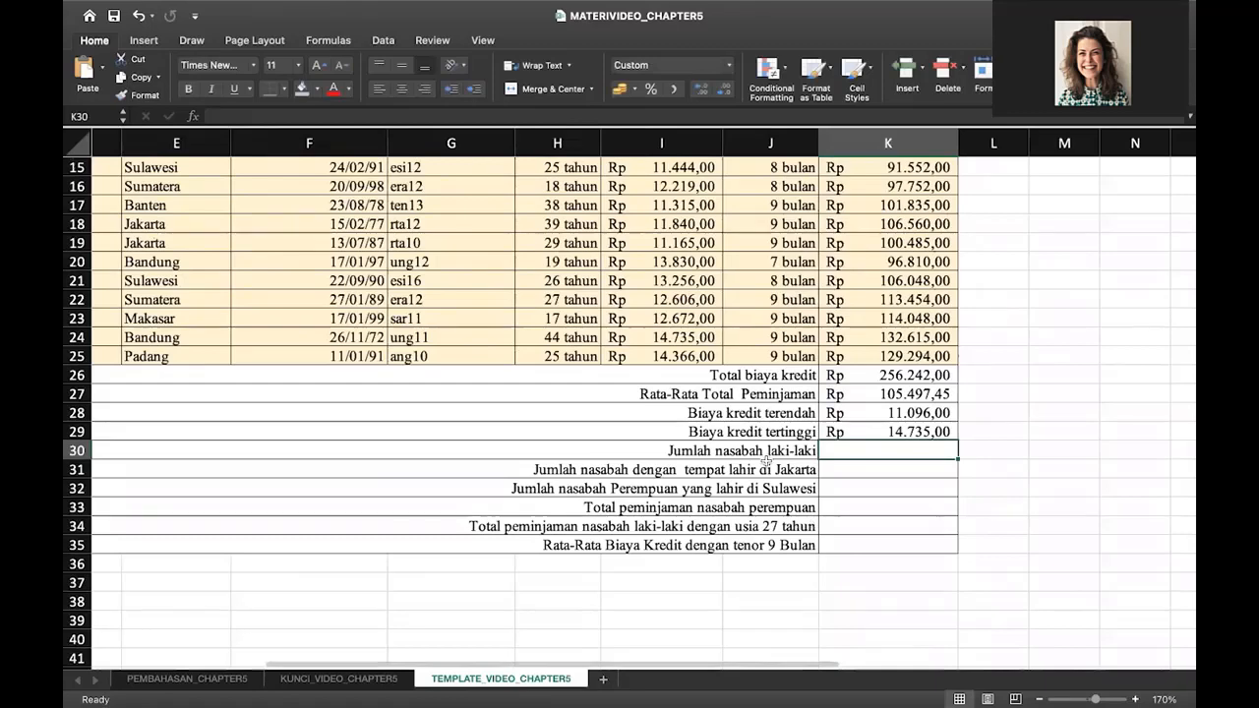
{"action": "type", "text": "=COUNT"}
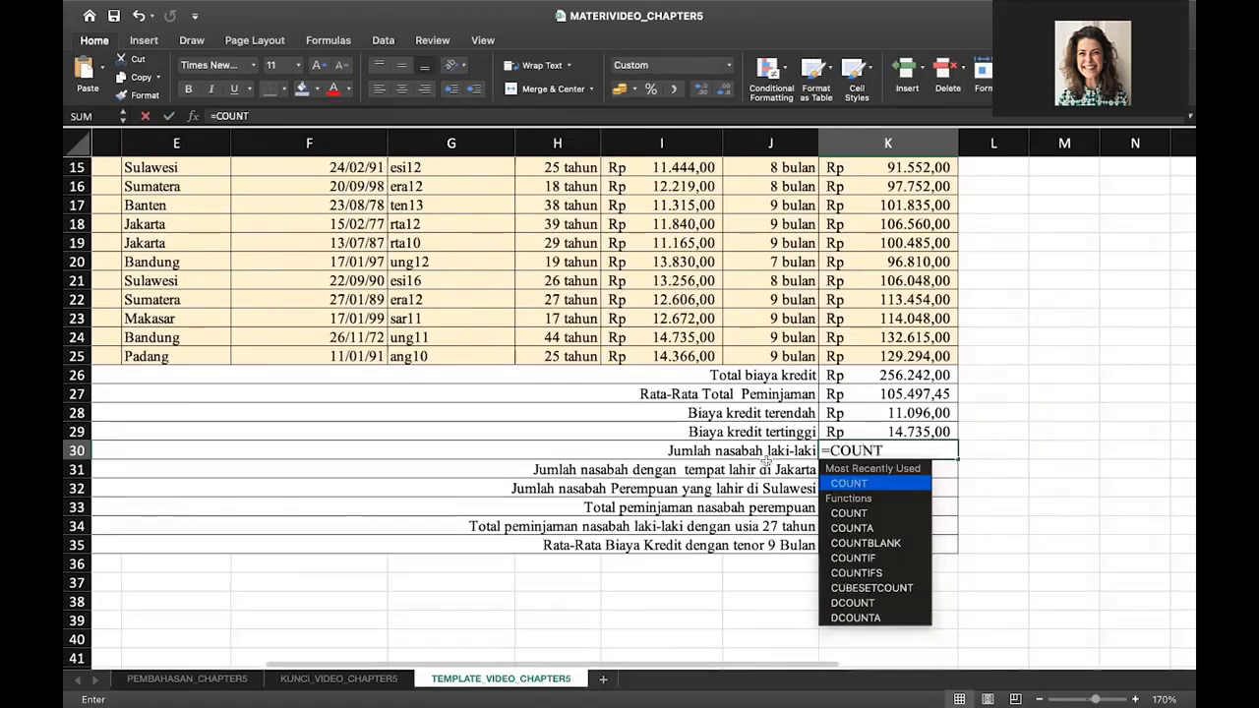
{"action": "type", "text": "IF("}
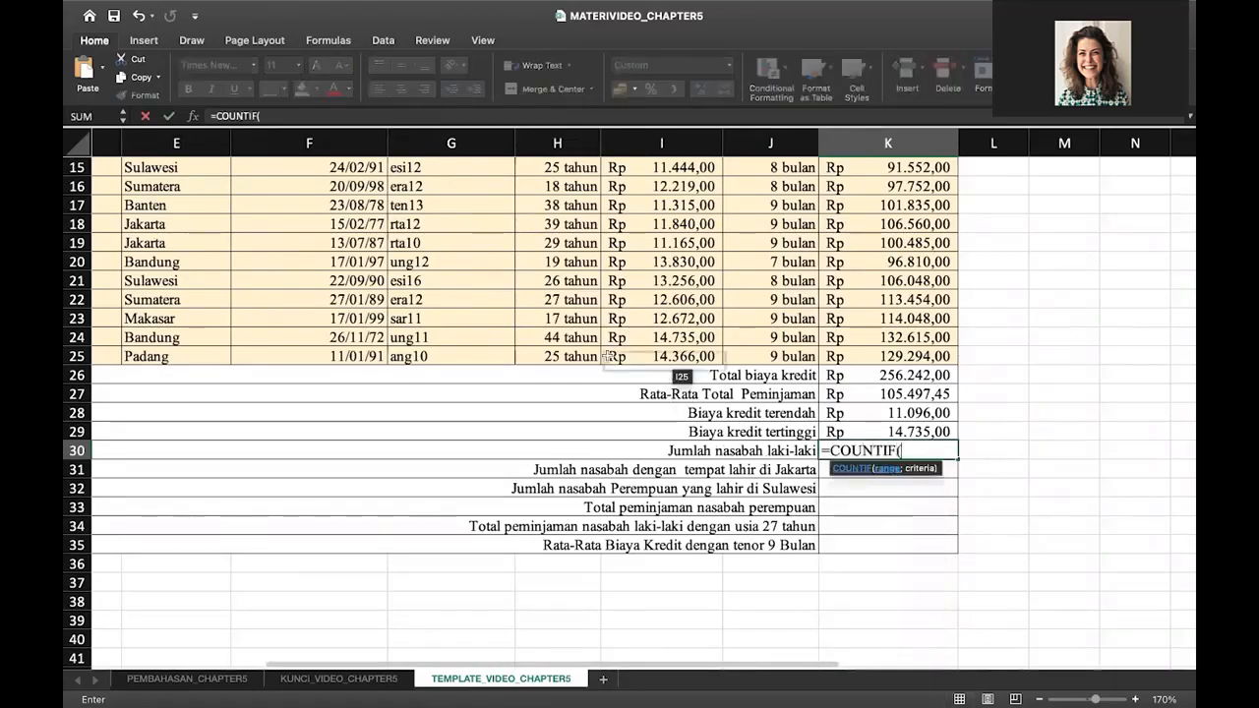
{"action": "scroll", "coordinate": [607, 366], "scroll_direction": "up", "scroll_amount": 5}
{"action": "scroll", "coordinate": [607, 367], "scroll_direction": "up", "scroll_amount": 5}
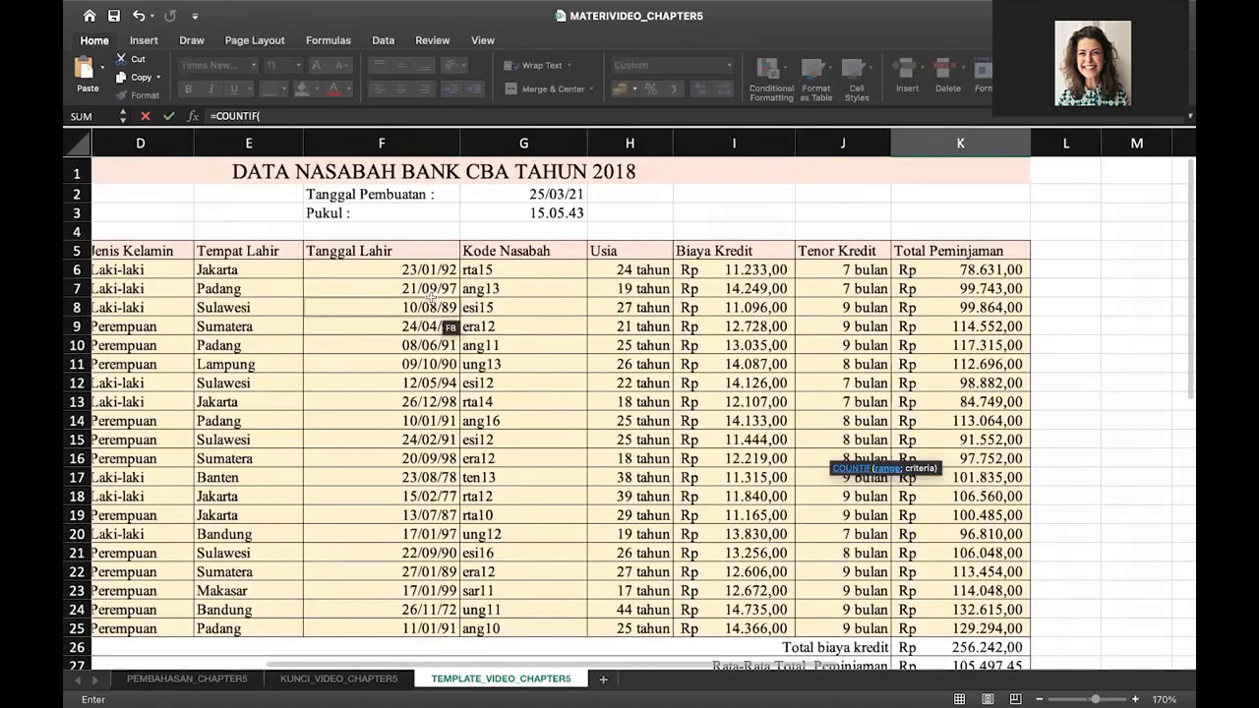
{"action": "scroll", "coordinate": [431, 297], "scroll_direction": "left", "scroll_amount": 3}
{"action": "left_click", "coordinate": [250, 268]}
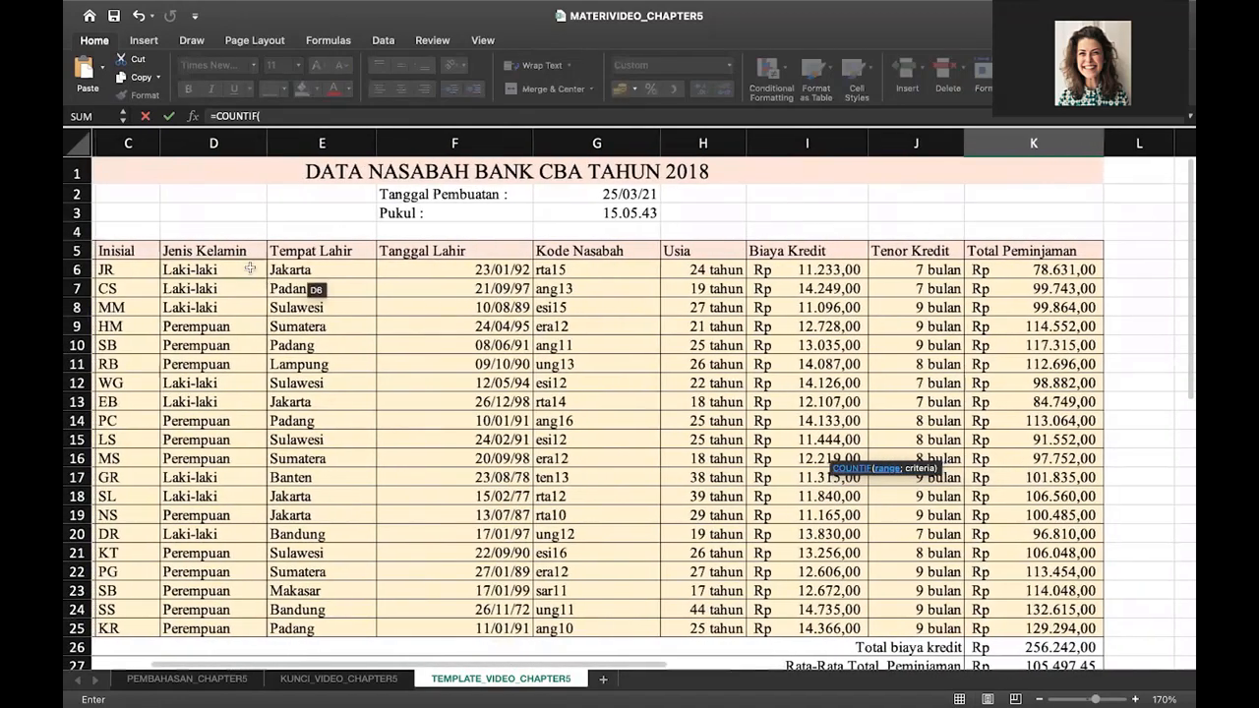
{"action": "left_click_drag", "start_coordinate": [250, 267], "coordinate": [225, 630]}
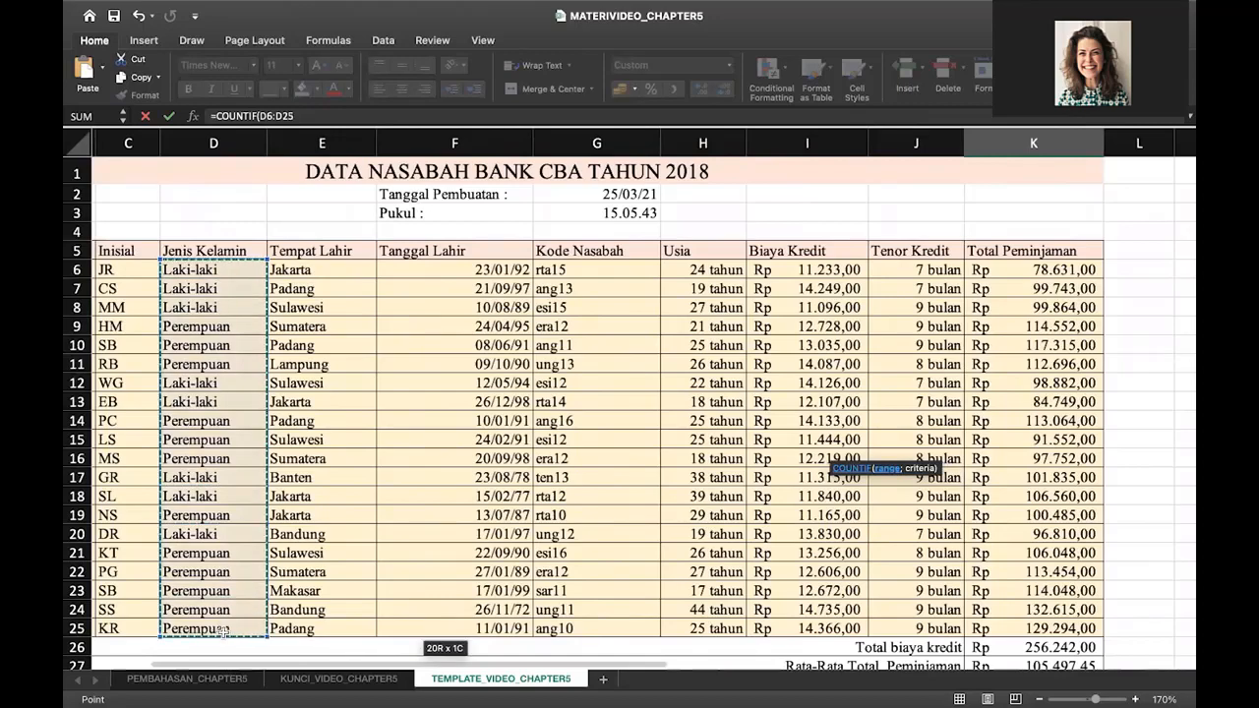
{"action": "type", "text": ";"}
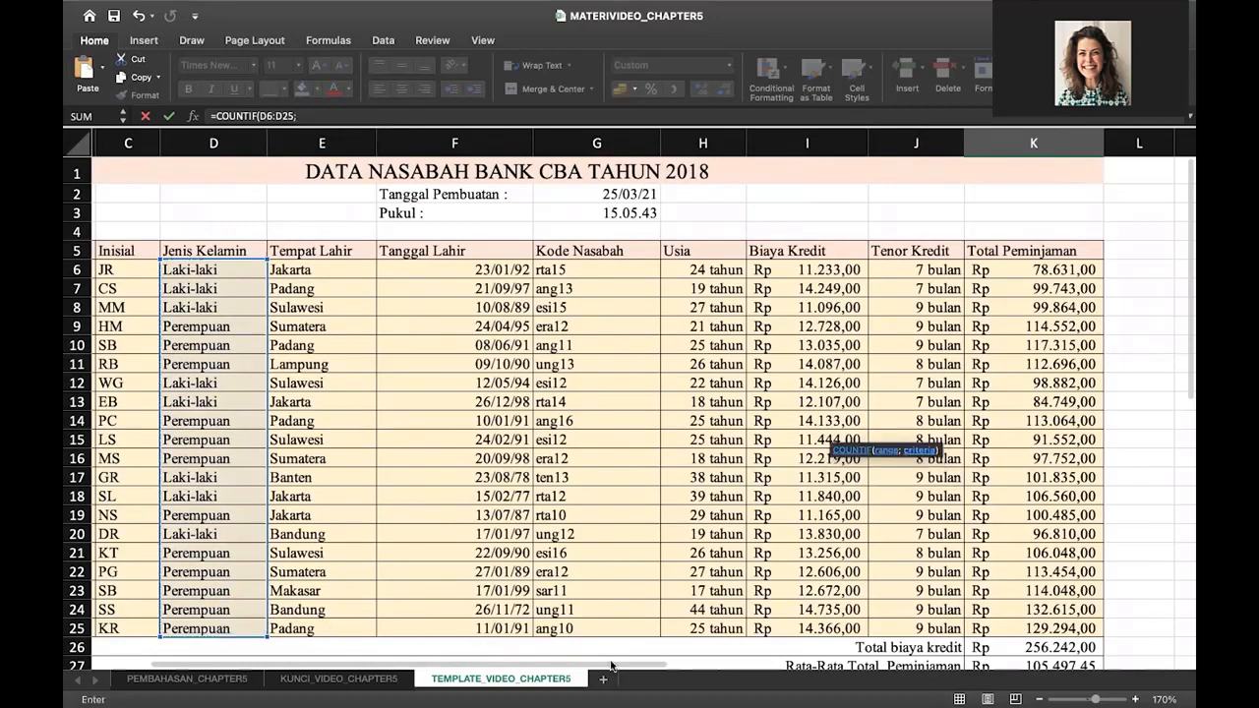
{"action": "scroll", "coordinate": [862, 513], "scroll_direction": "down", "scroll_amount": 5}
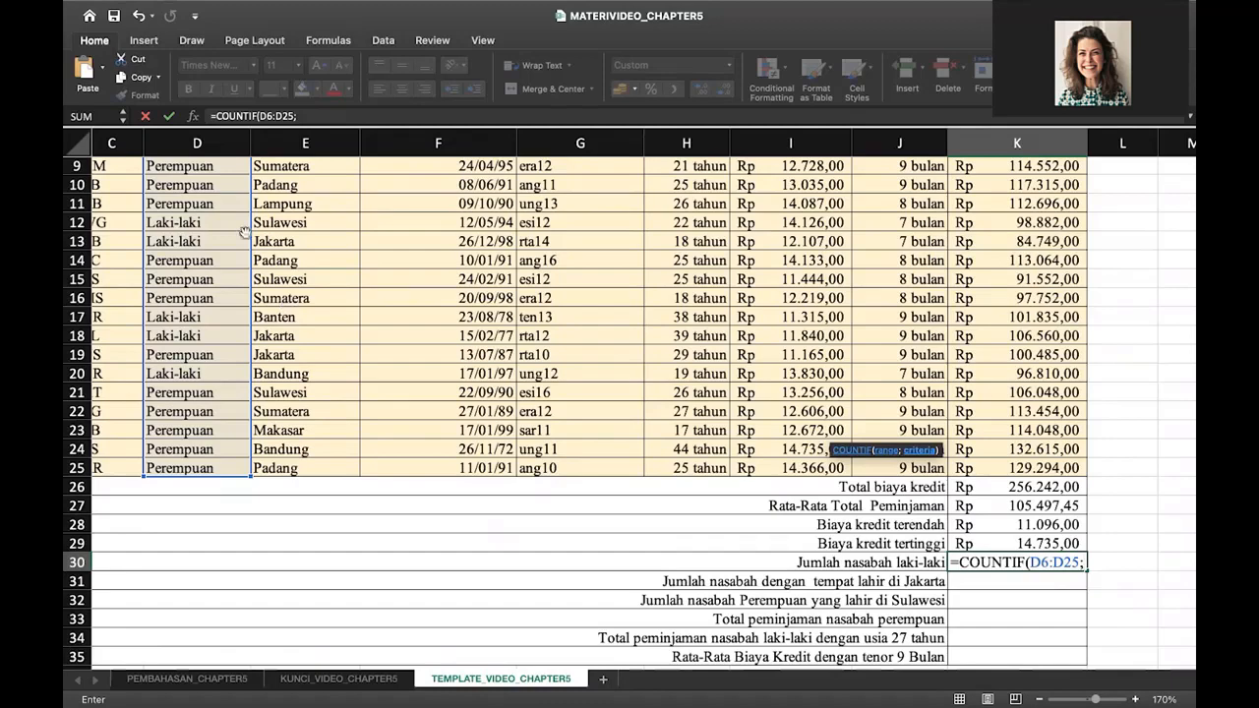
{"action": "scroll", "coordinate": [219, 215], "scroll_direction": "up", "scroll_amount": 5}
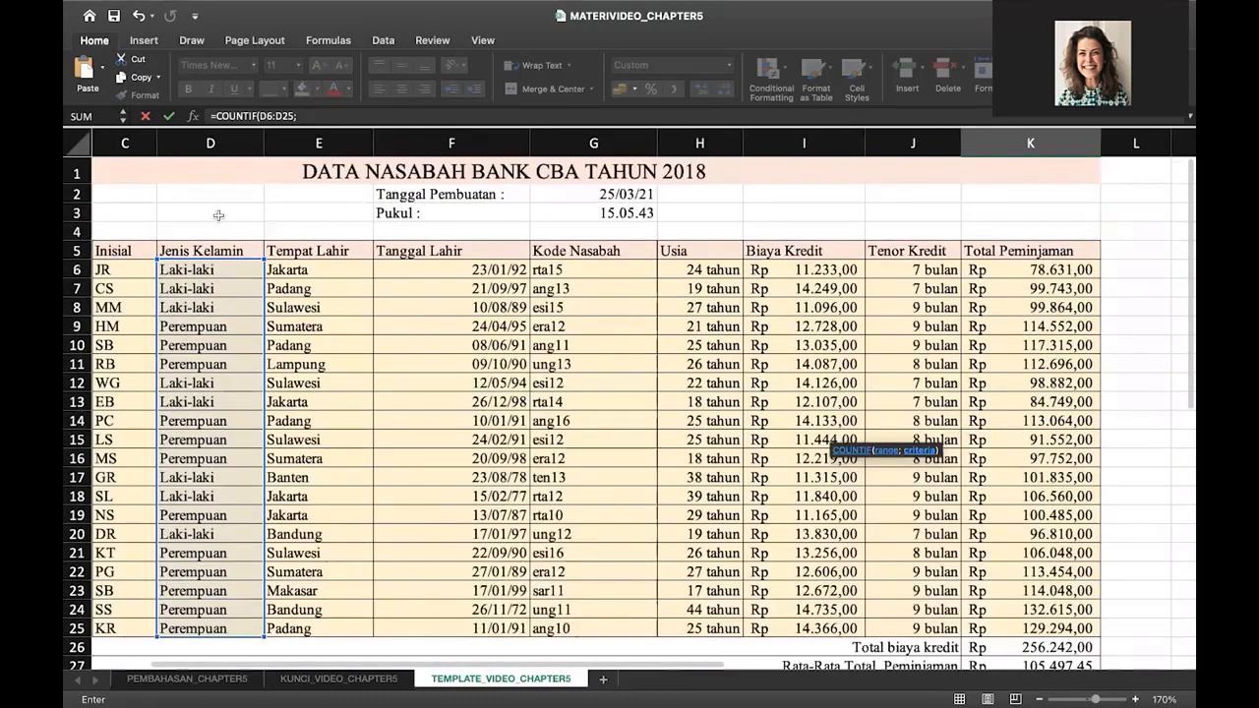
{"action": "left_click", "coordinate": [228, 270]}
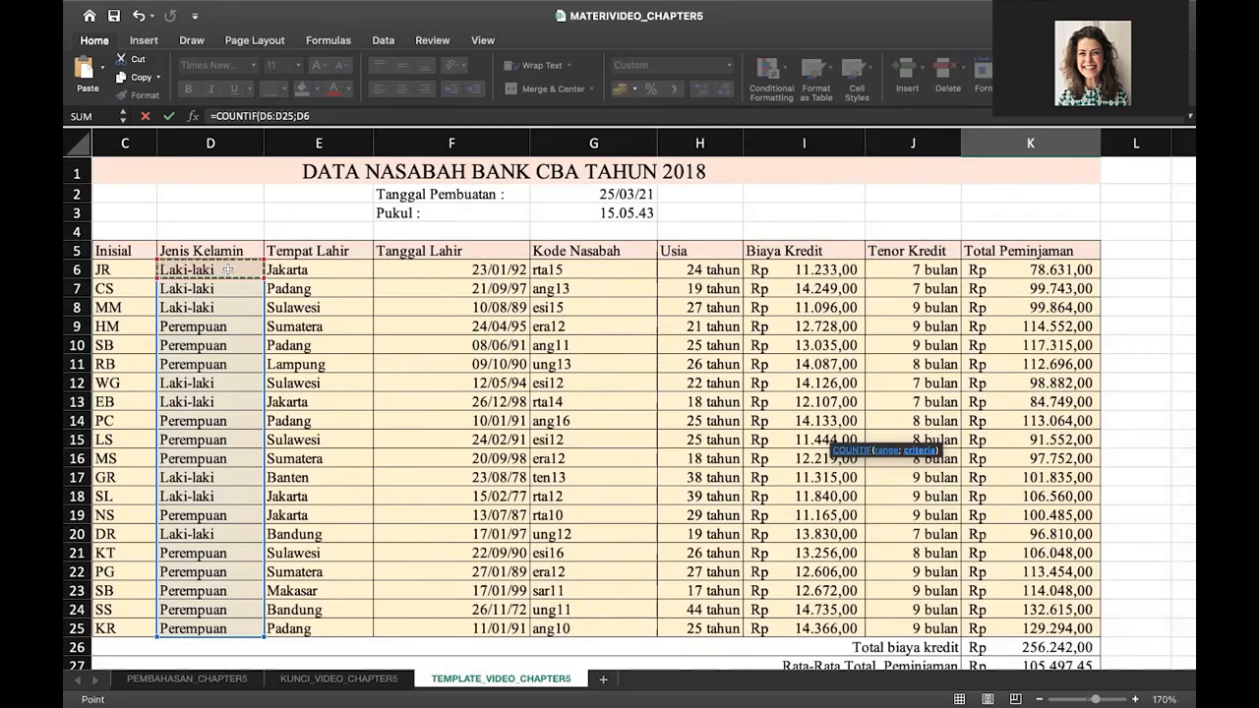
{"action": "type", "text": ")"}
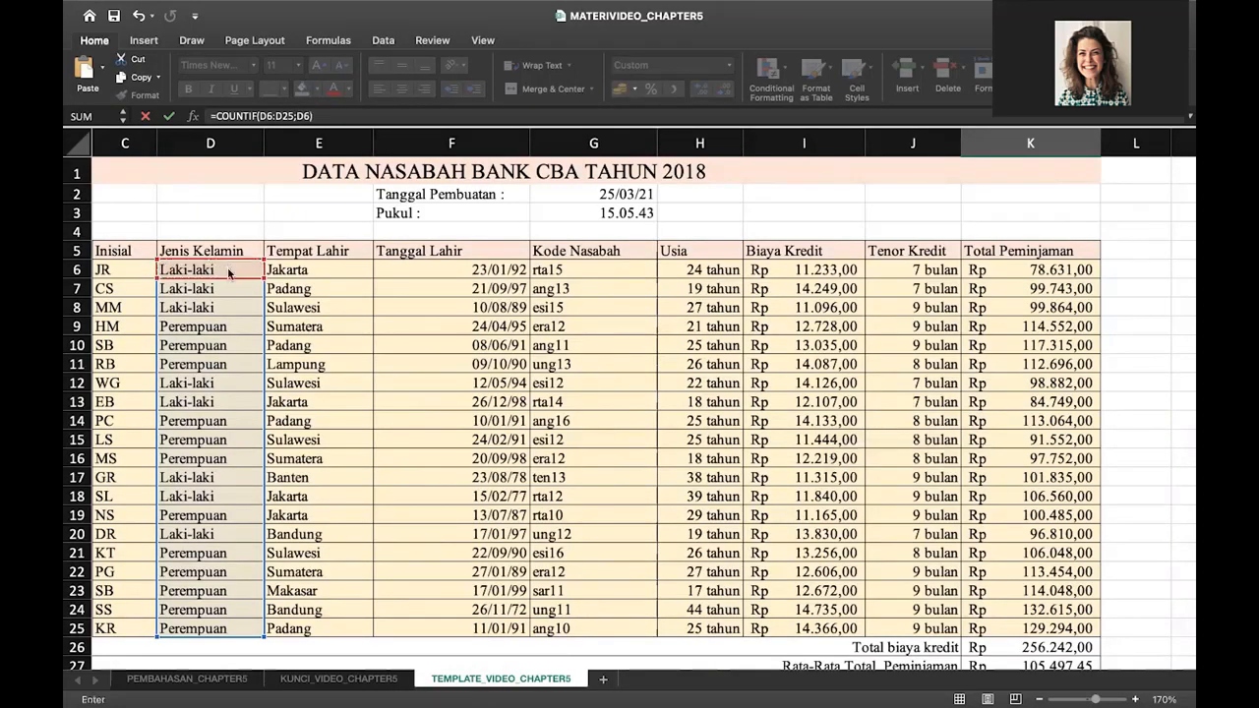
{"action": "key", "text": "Return"}
Begin a COUNTIF formula in K31 for the number of customers born in Jakarta (Jumlah nasabah dengan tempat lahir di Jakarta).
{"action": "scroll", "coordinate": [1035, 503], "scroll_direction": "down", "scroll_amount": 5}
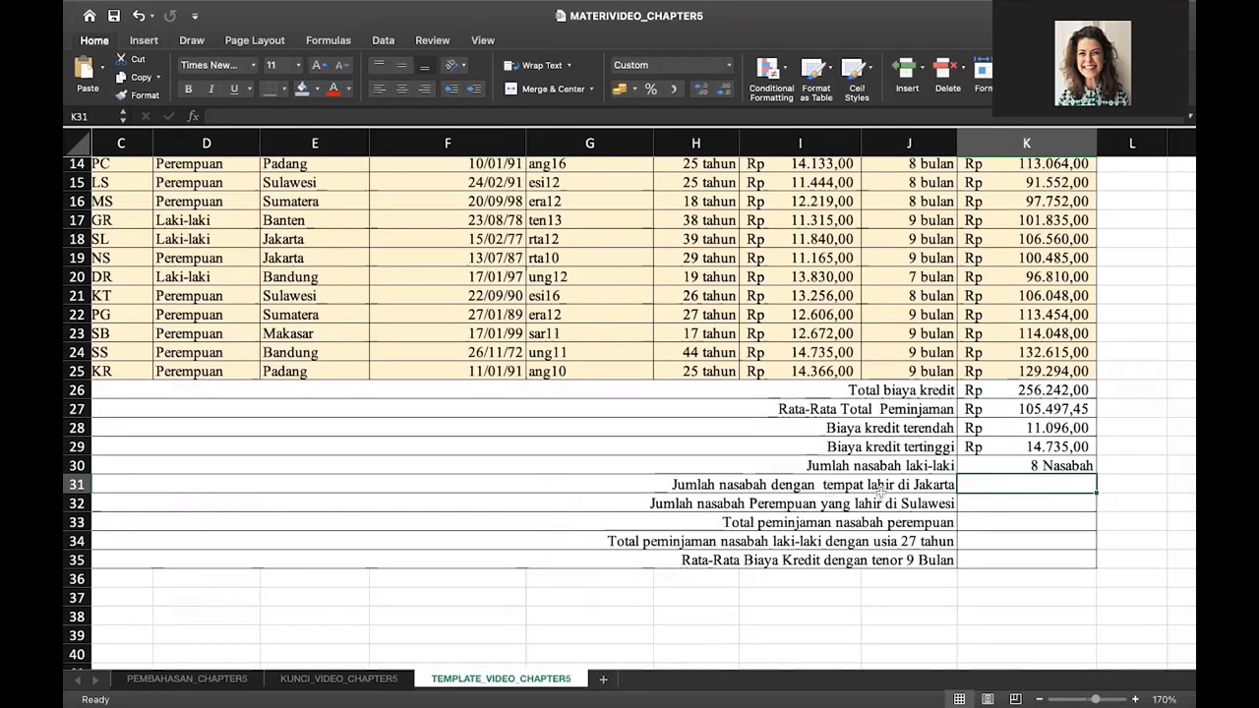
{"action": "type", "text": "="}
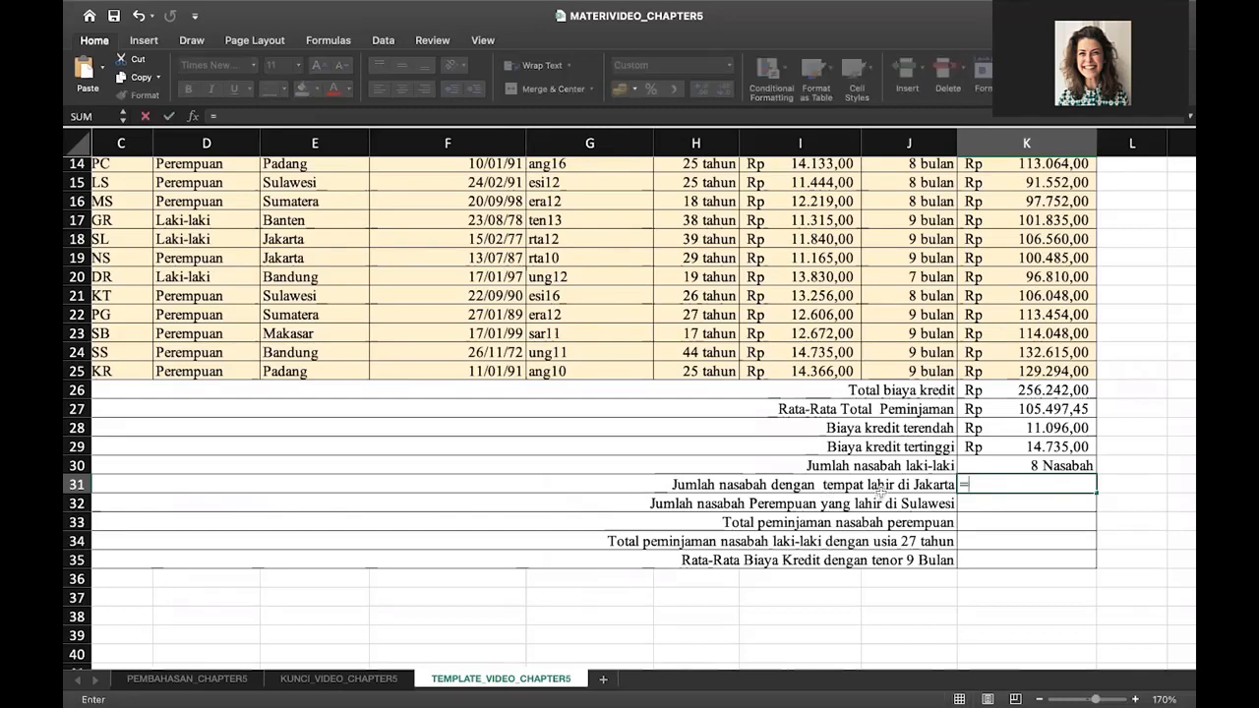
{"action": "type", "text": "COUNTIF"}
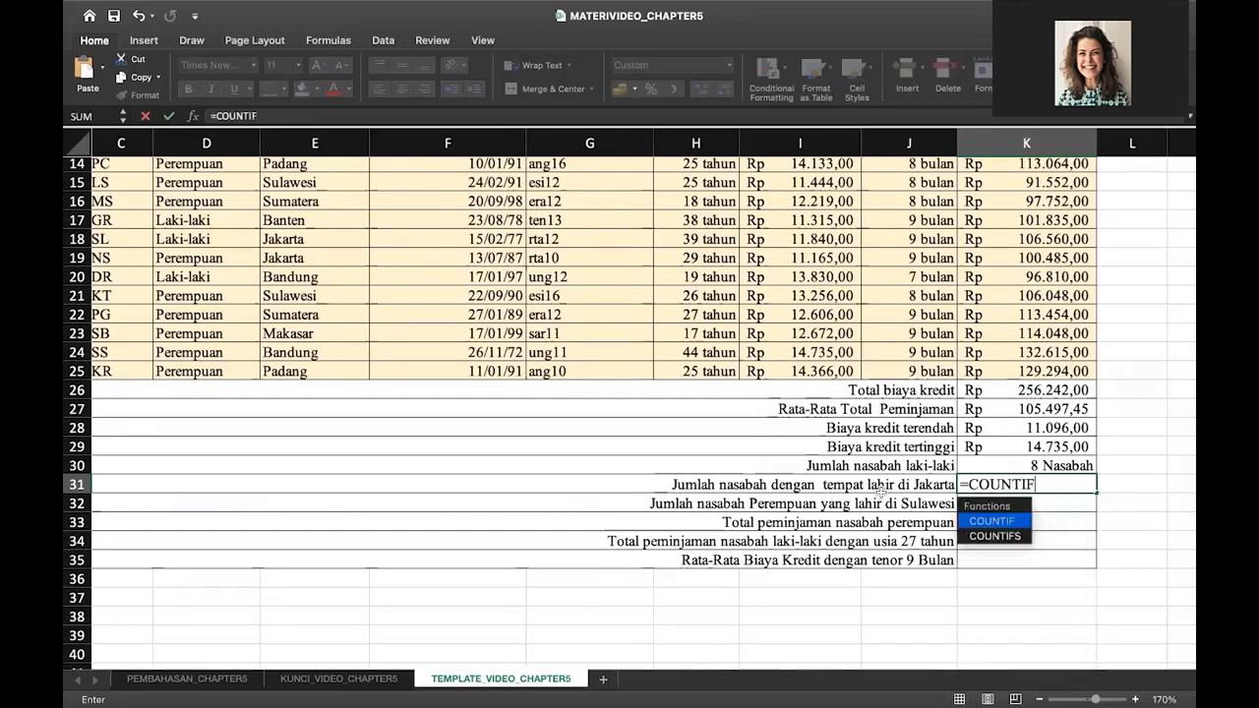
{"action": "type", "text": "("}
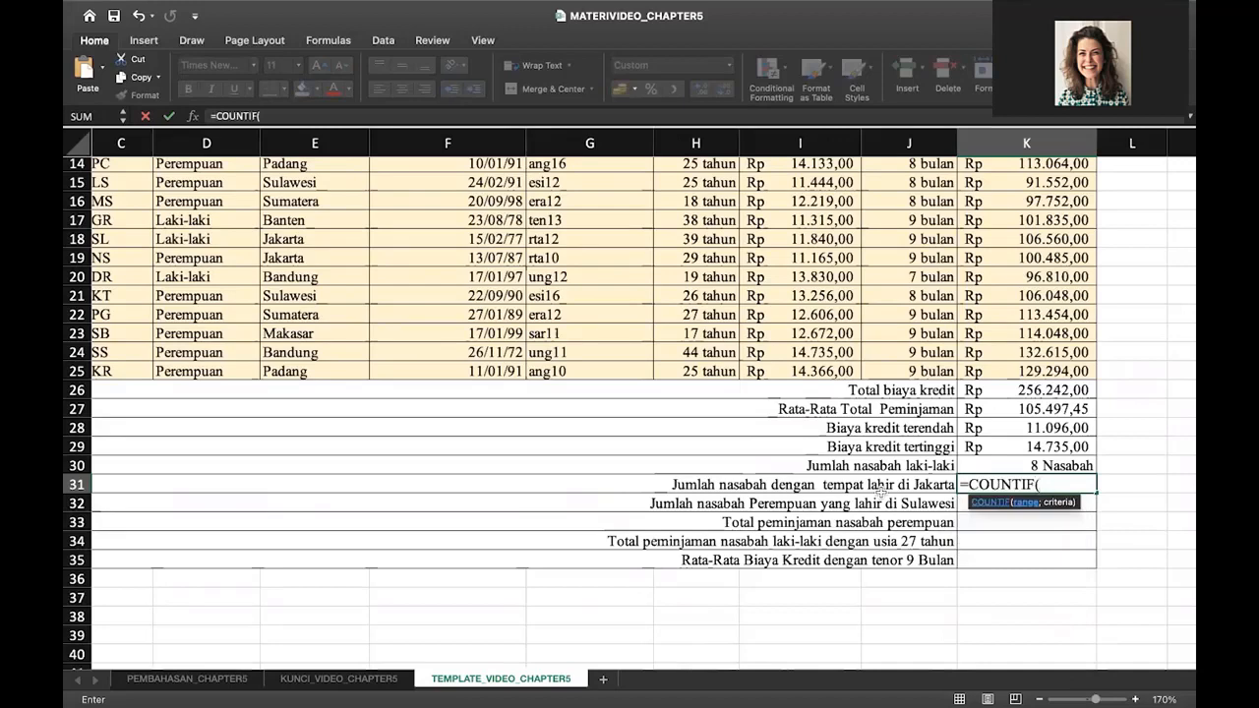
{"action": "scroll", "coordinate": [554, 283], "scroll_direction": "up", "scroll_amount": 4}
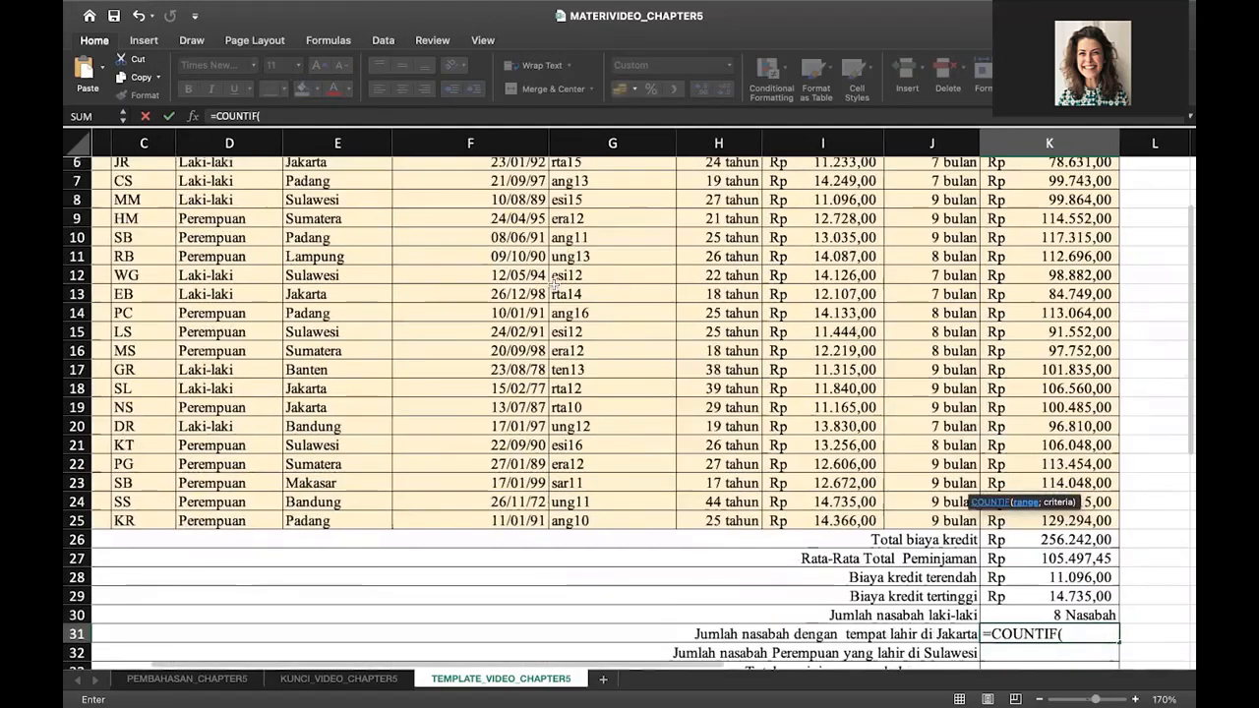
{"action": "scroll", "coordinate": [554, 283], "scroll_direction": "up", "scroll_amount": 2}
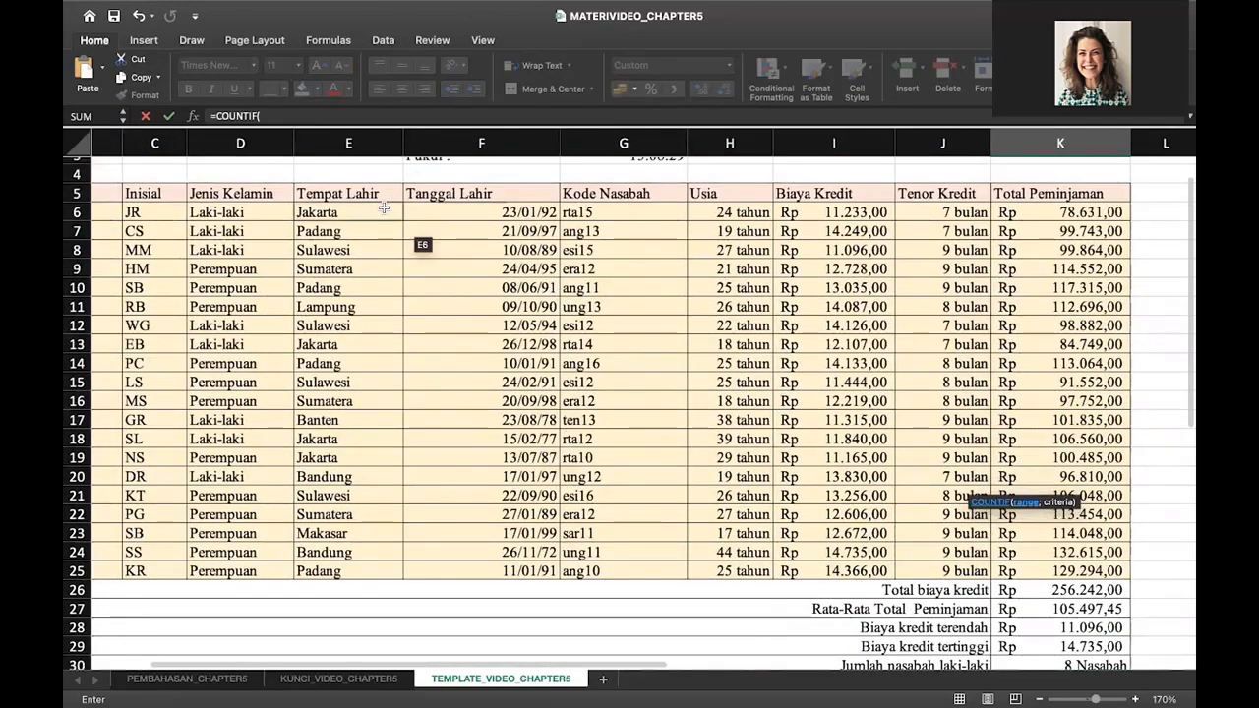
{"action": "left_click_drag", "start_coordinate": [384, 207], "coordinate": [347, 586]}
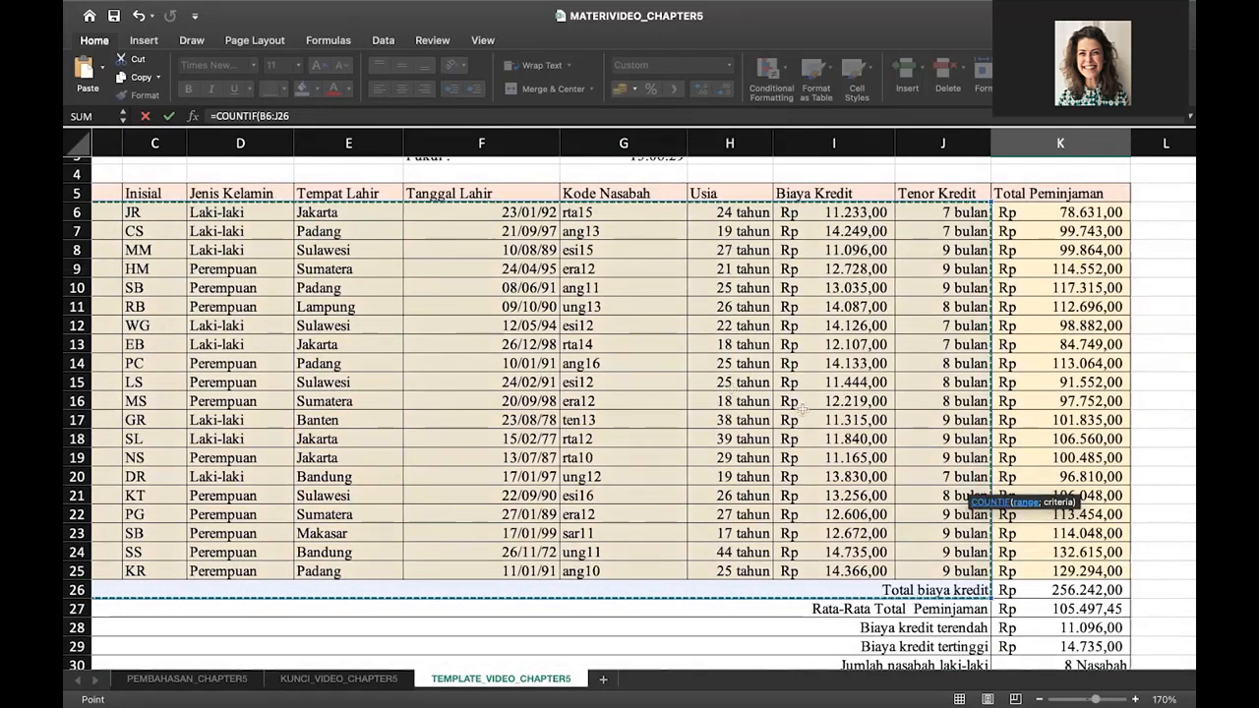
{"action": "left_click", "coordinate": [401, 116]}
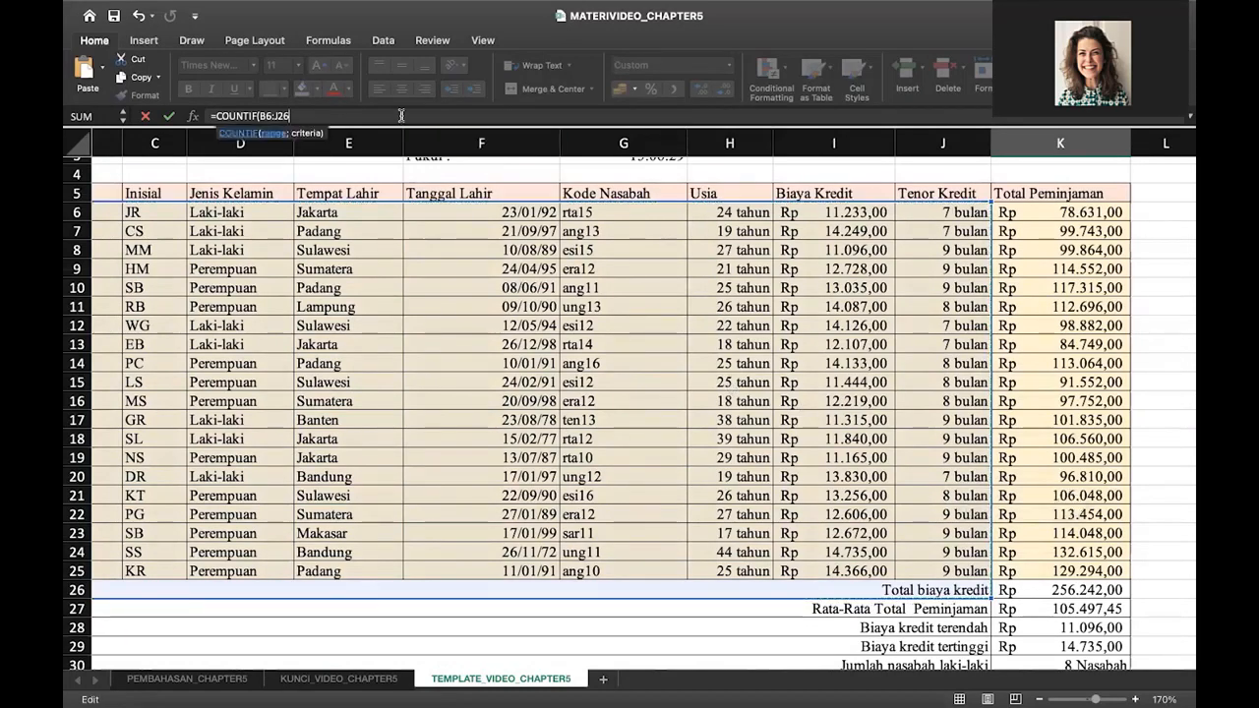
{"action": "key", "text": "BackSpace"}
{"action": "key", "text": "BackSpace"}
{"action": "key", "text": "BackSpace"}
{"action": "key", "text": "BackSpace"}
{"action": "key", "text": "BackSpace"}
{"action": "key", "text": "BackSpace"}
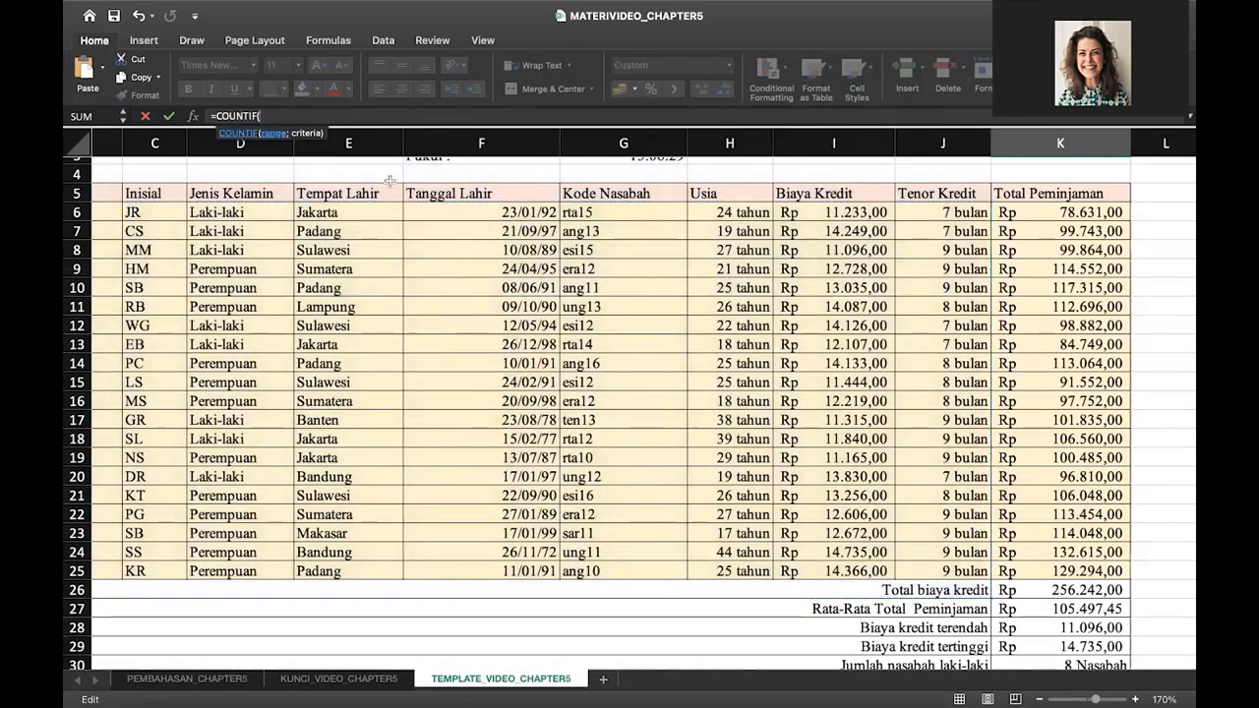
Complete the K31 formula as =COUNTIF(E6:E25;E6), counting the Tempat Lahir column with the Jakarta cell E6 as the criterion.
{"action": "left_click", "coordinate": [378, 209]}
{"action": "left_click_drag", "start_coordinate": [374, 223], "coordinate": [322, 564]}
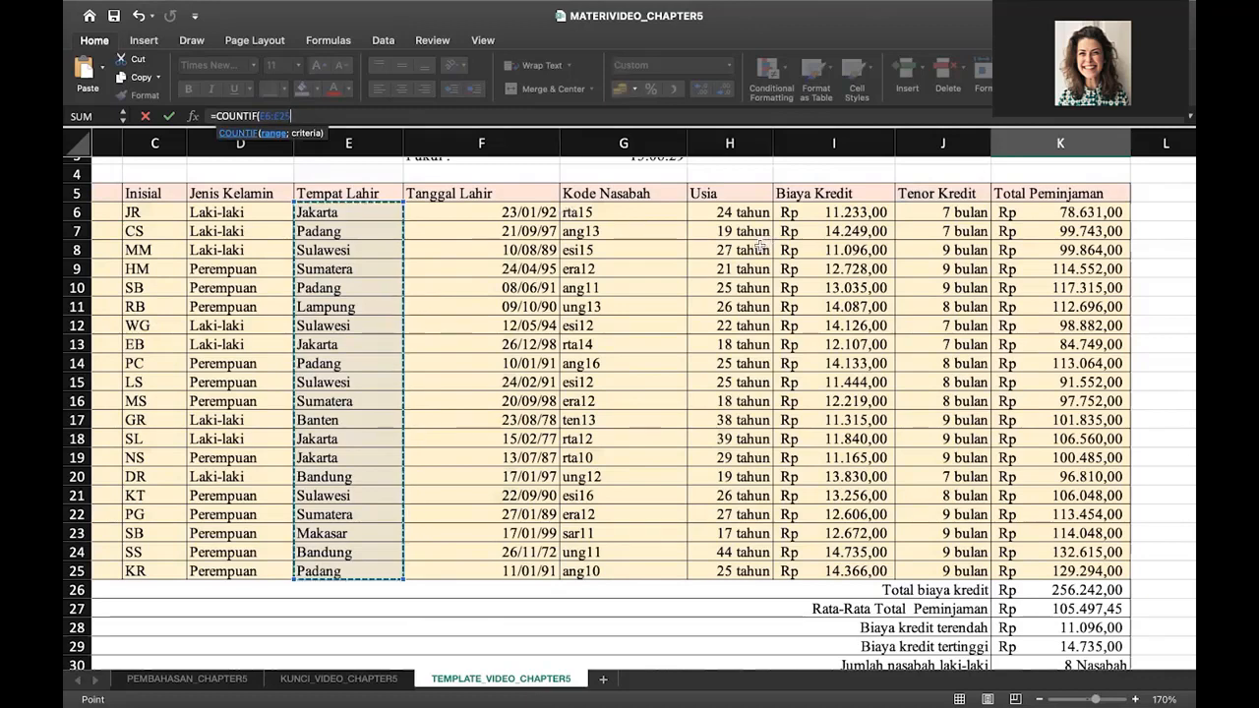
{"action": "type", "text": ";"}
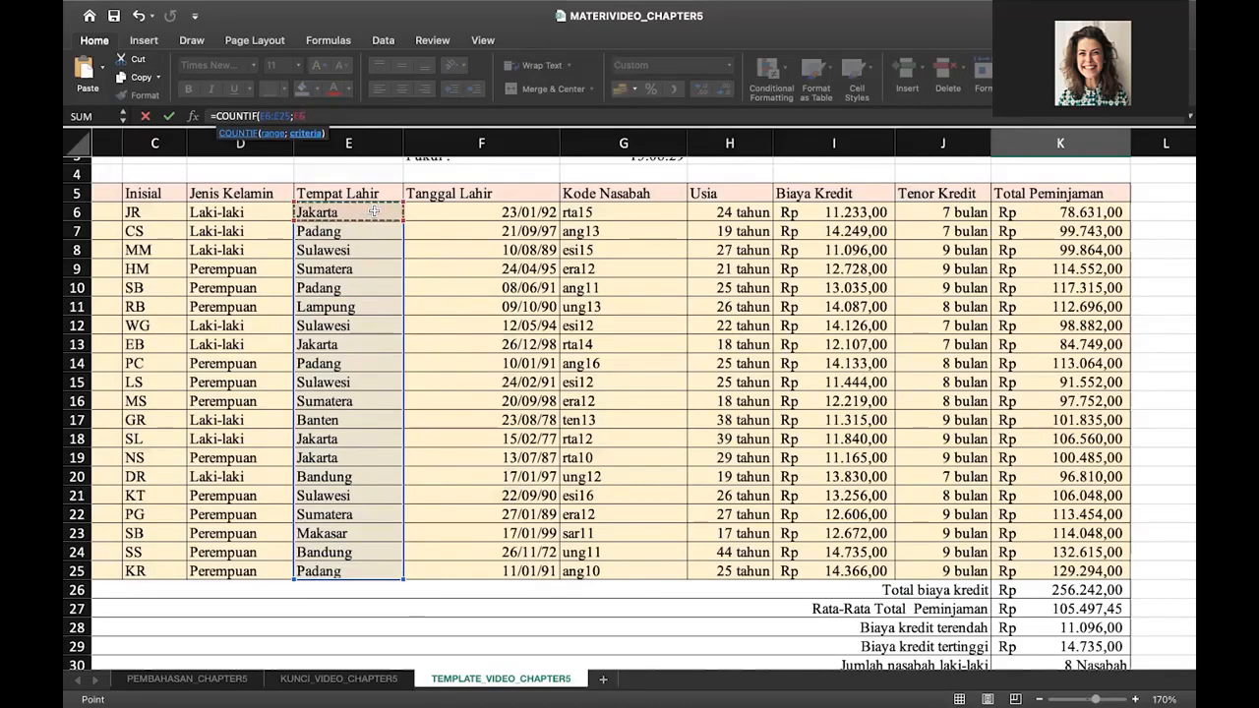
{"action": "type", "text": ")"}
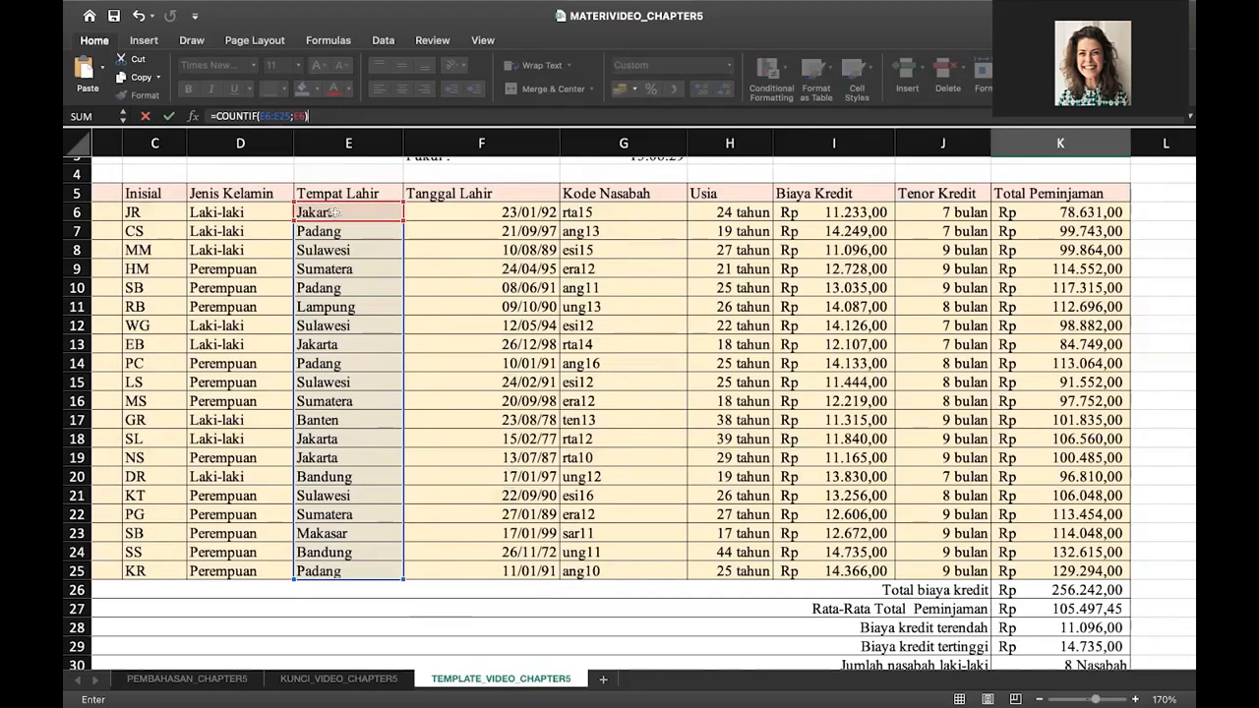
{"action": "key", "text": "Return"}
Begin a COUNTIFS formula in K32 with the Jenis Kelamin range D6:D25 and the Perempuan cell D9 as its first condition.
{"action": "scroll", "coordinate": [1030, 394], "scroll_direction": "down", "scroll_amount": 5}
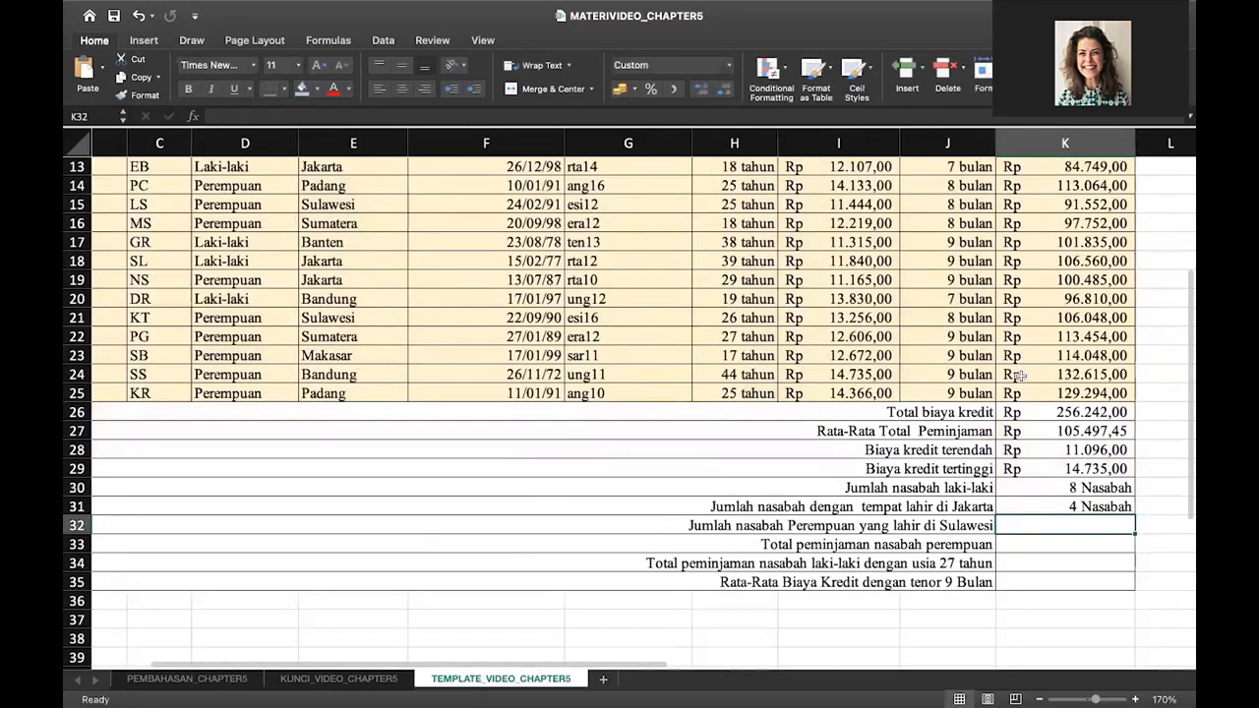
{"action": "scroll", "coordinate": [1072, 470], "scroll_direction": "up", "scroll_amount": 2}
{"action": "scroll", "coordinate": [1072, 470], "scroll_direction": "right", "scroll_amount": 1}
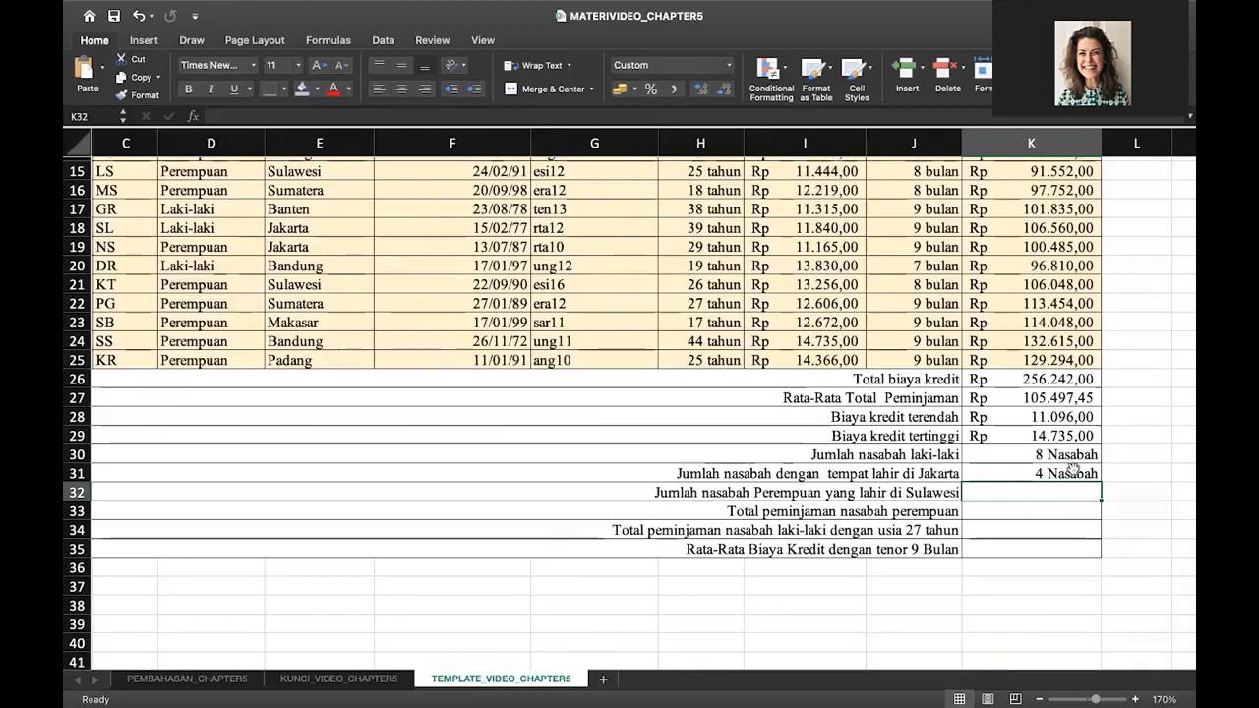
{"action": "type", "text": "="}
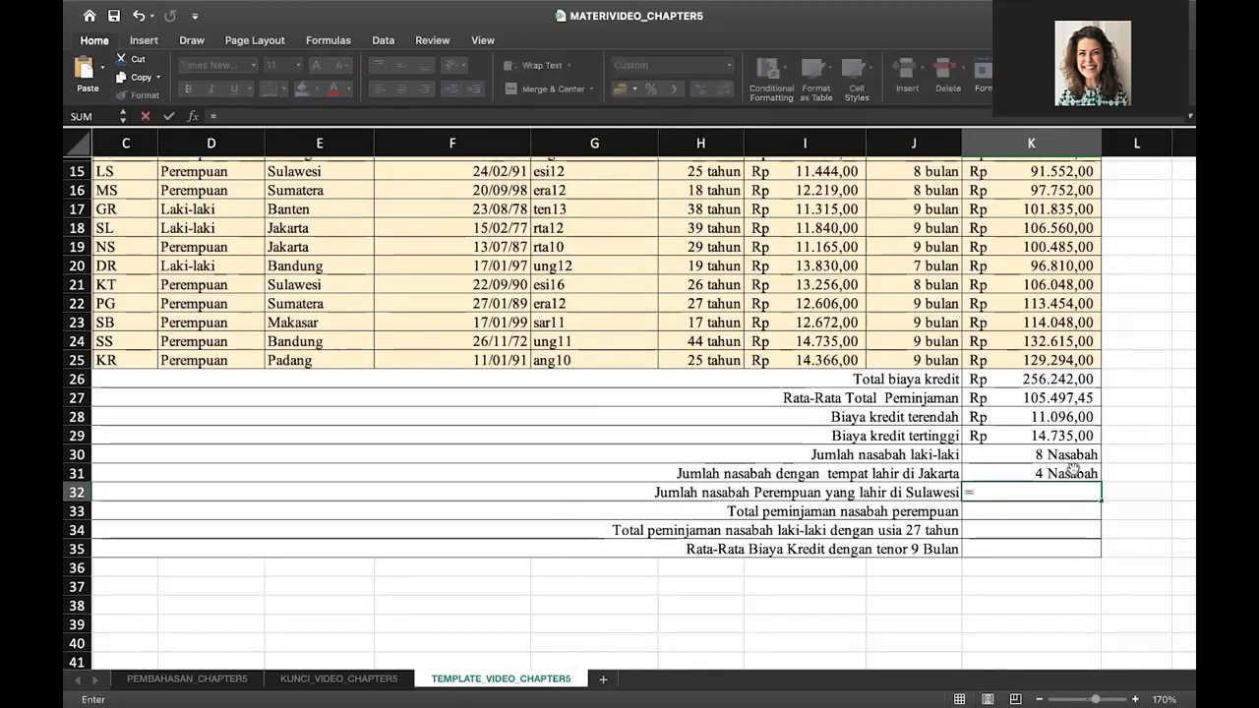
{"action": "type", "text": "COUNT"}
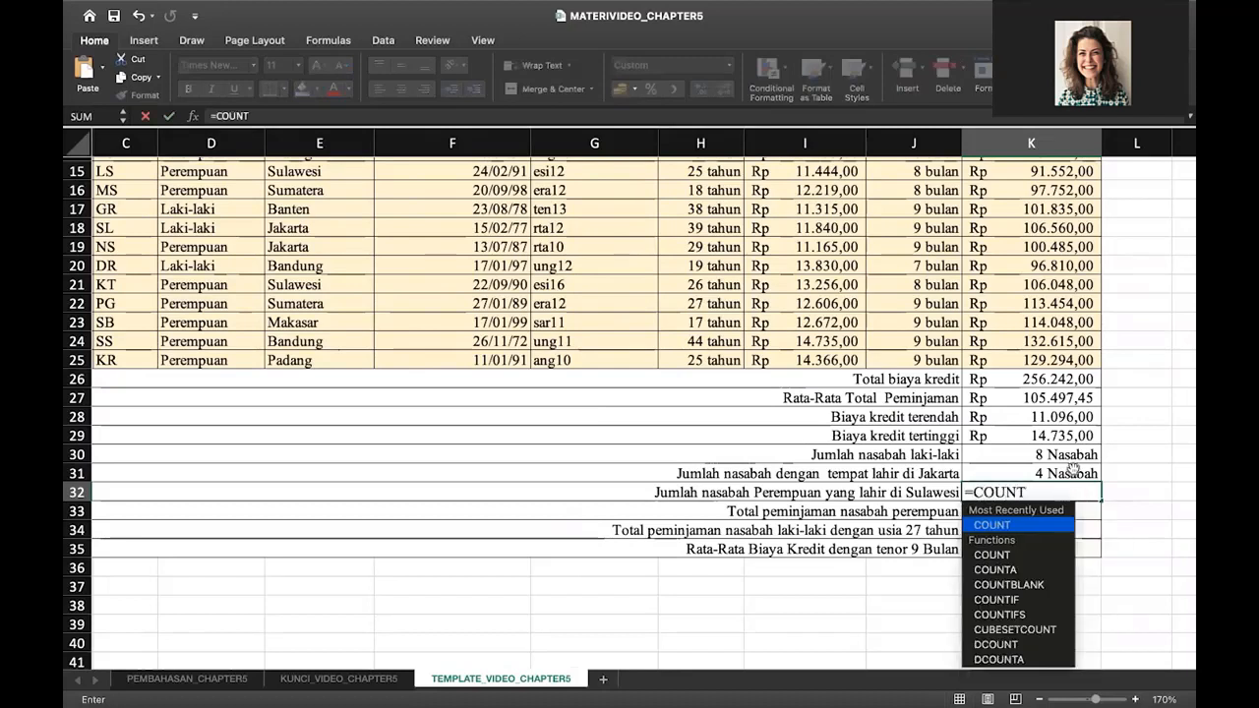
{"action": "type", "text": "IFS("}
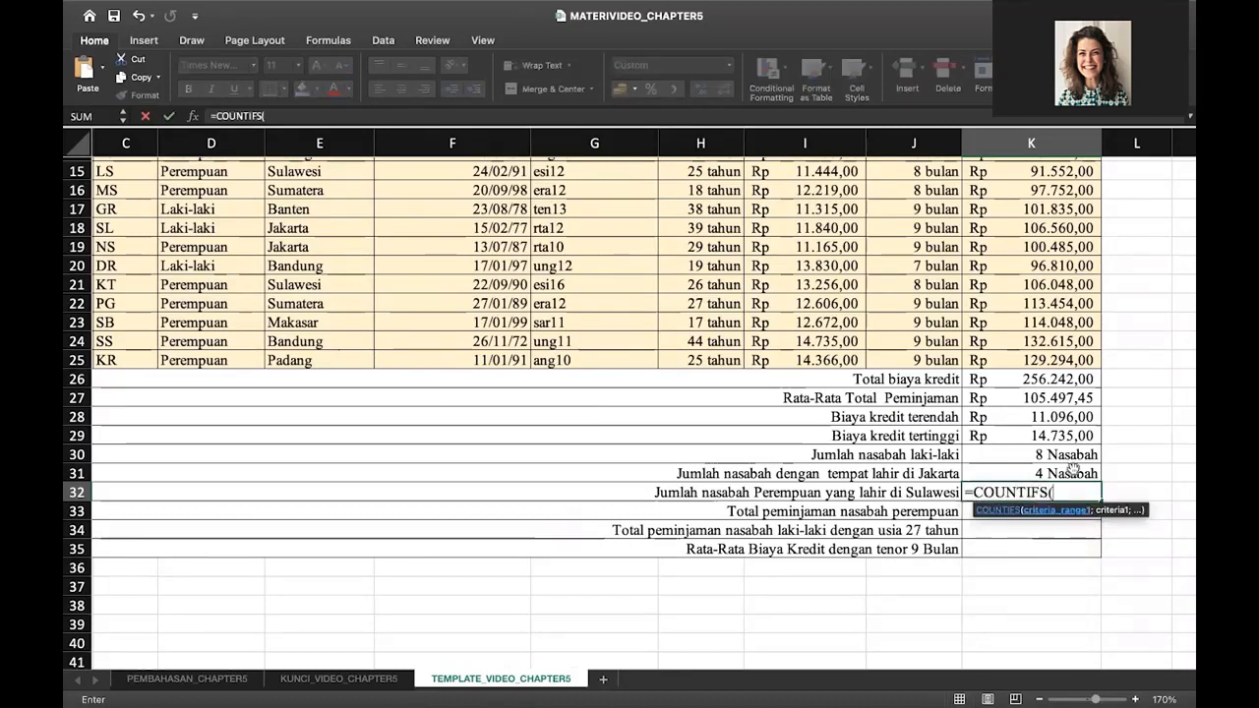
{"action": "scroll", "coordinate": [414, 294], "scroll_direction": "up", "scroll_amount": 10}
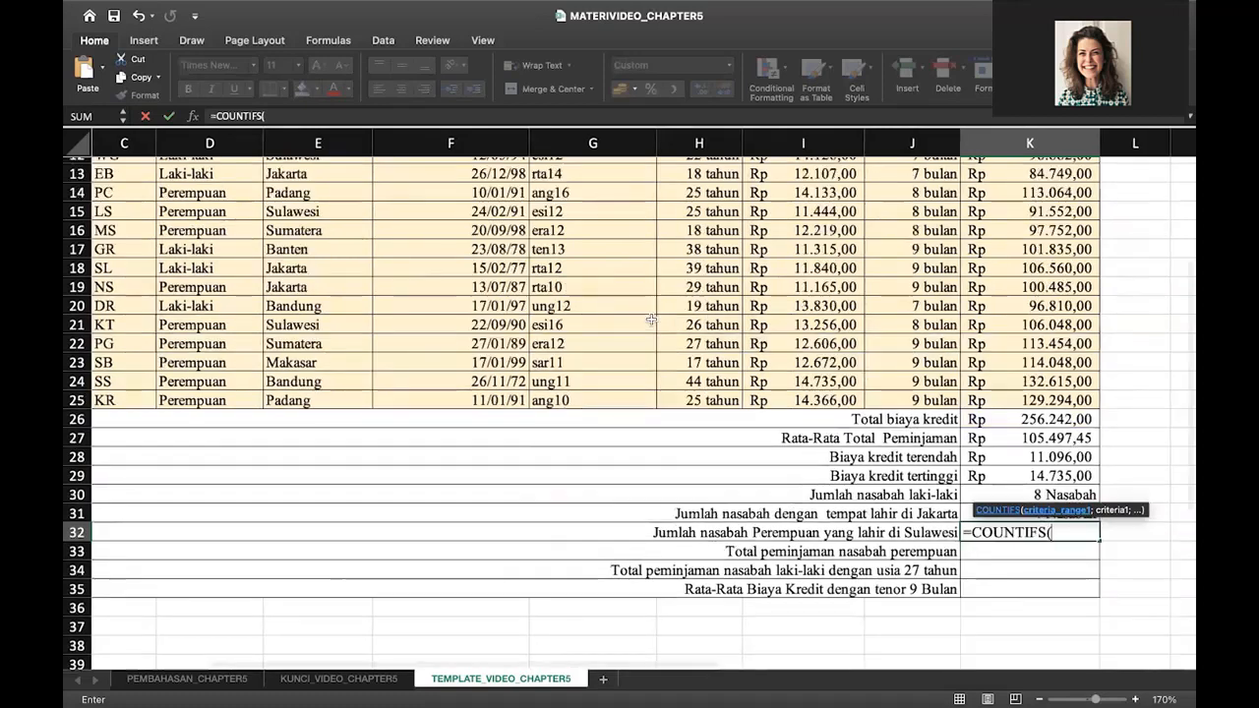
{"action": "scroll", "coordinate": [414, 294], "scroll_direction": "left", "scroll_amount": 1}
{"action": "left_click_drag", "start_coordinate": [241, 271], "coordinate": [234, 627]}
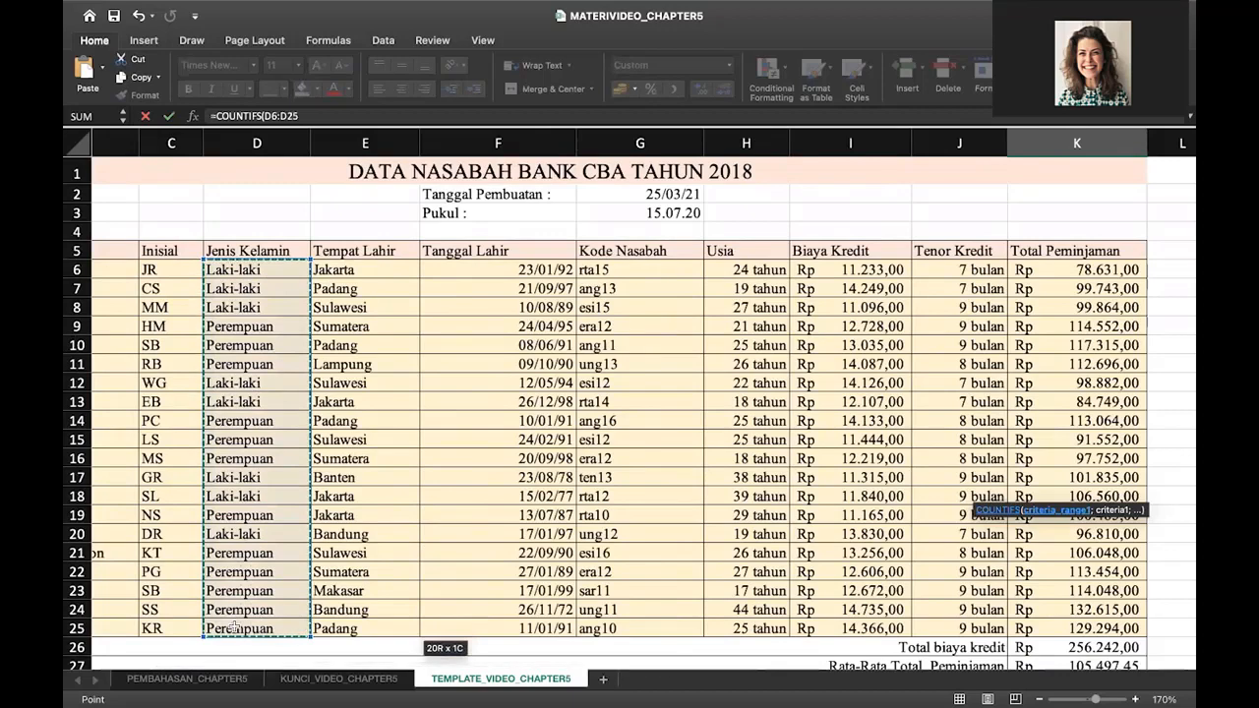
{"action": "type", "text": ";"}
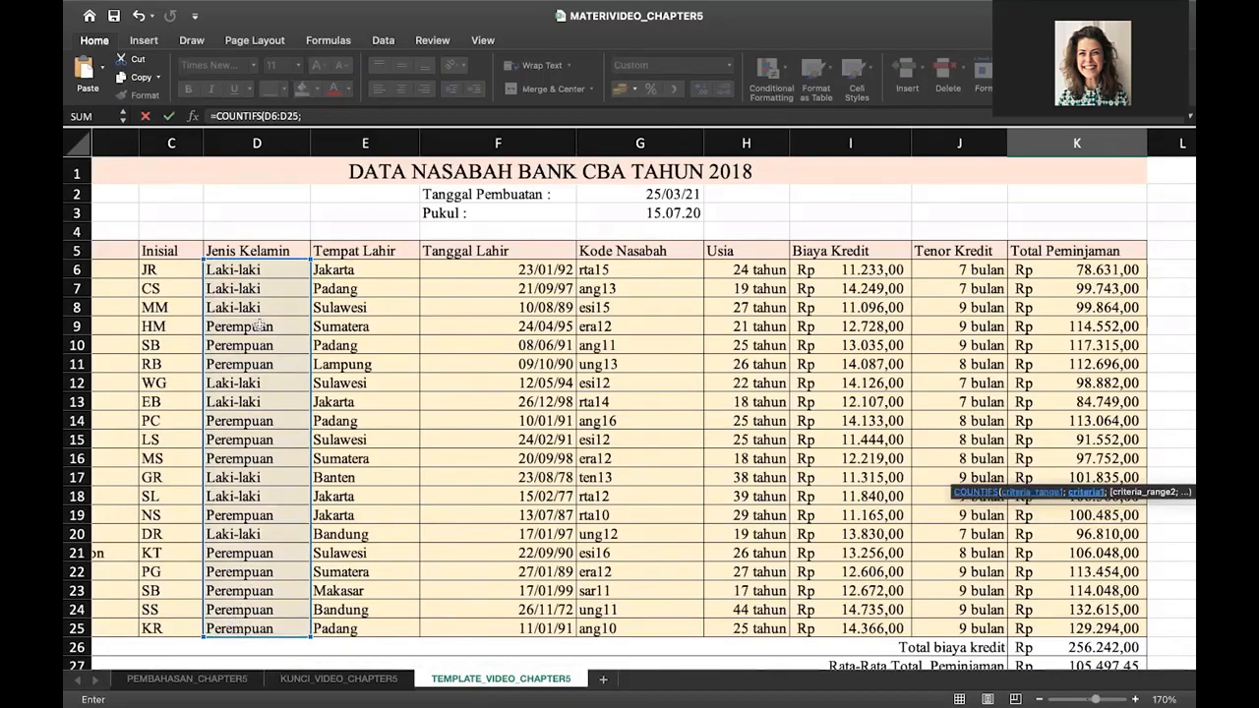
{"action": "left_click", "coordinate": [258, 327]}
{"action": "scroll", "coordinate": [802, 453], "scroll_direction": "down", "scroll_amount": 5}
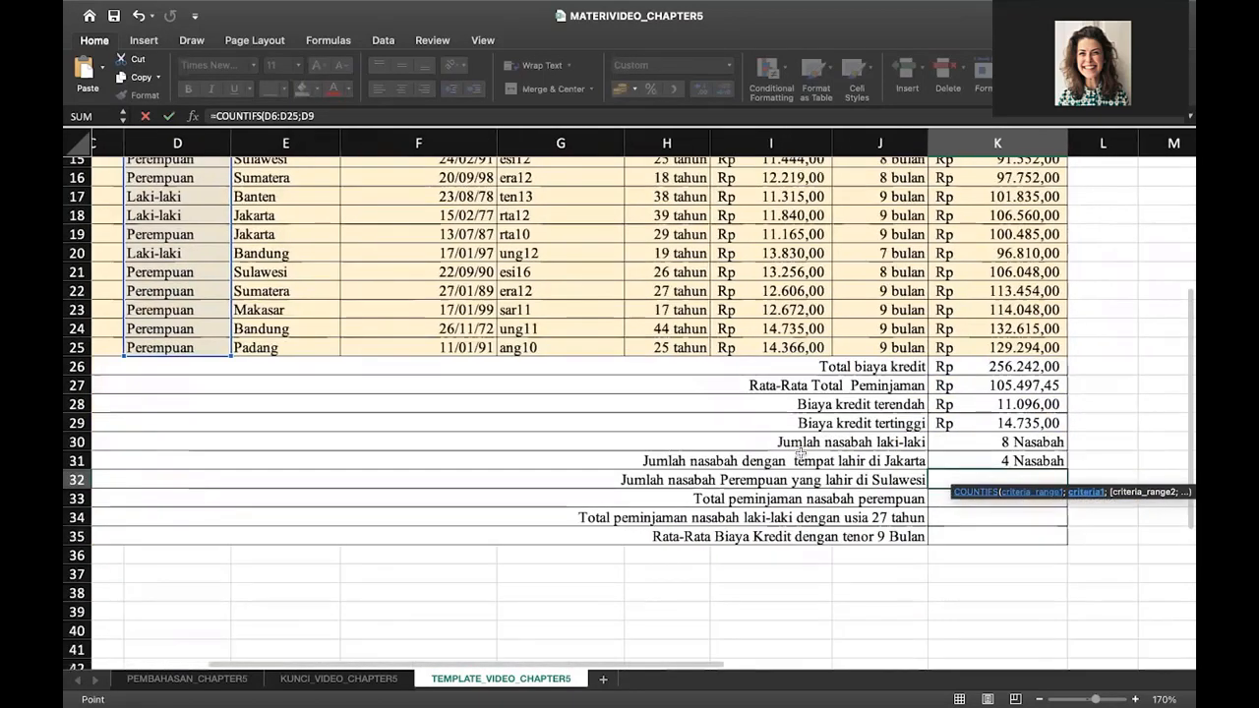
{"action": "type", "text": ";"}
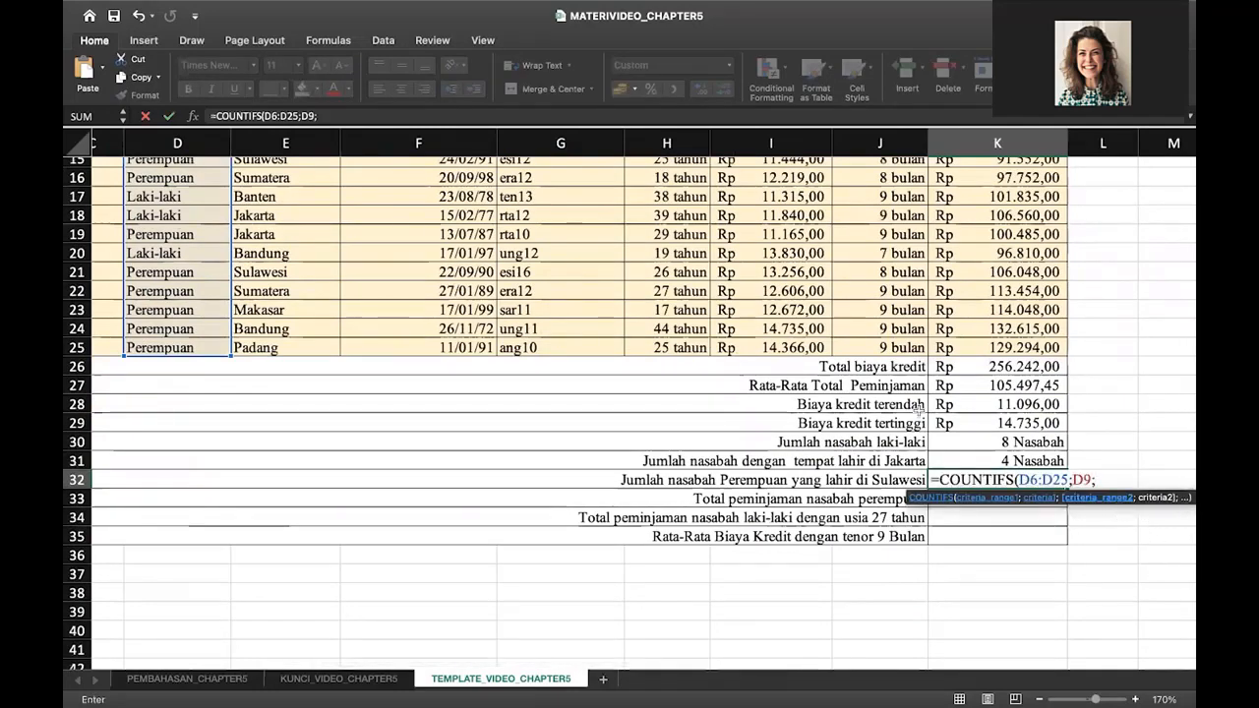
Add Tempat Lahir range E6:E25 with the Sulawesi cell E8 as second condition, completing K32 as =COUNTIFS(D6:D25;D9;E6:E25;E8).
{"action": "scroll", "coordinate": [745, 355], "scroll_direction": "up", "scroll_amount": 5}
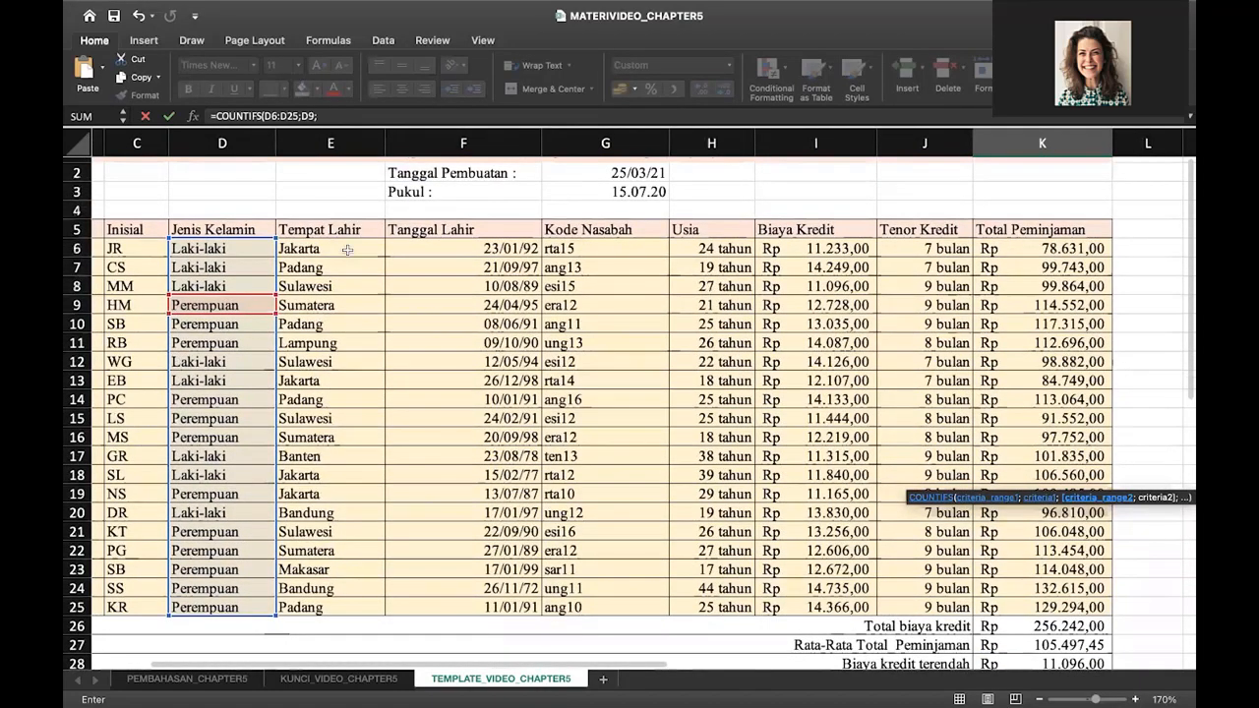
{"action": "left_click_drag", "start_coordinate": [347, 250], "coordinate": [334, 606]}
{"action": "type", "text": ";"}
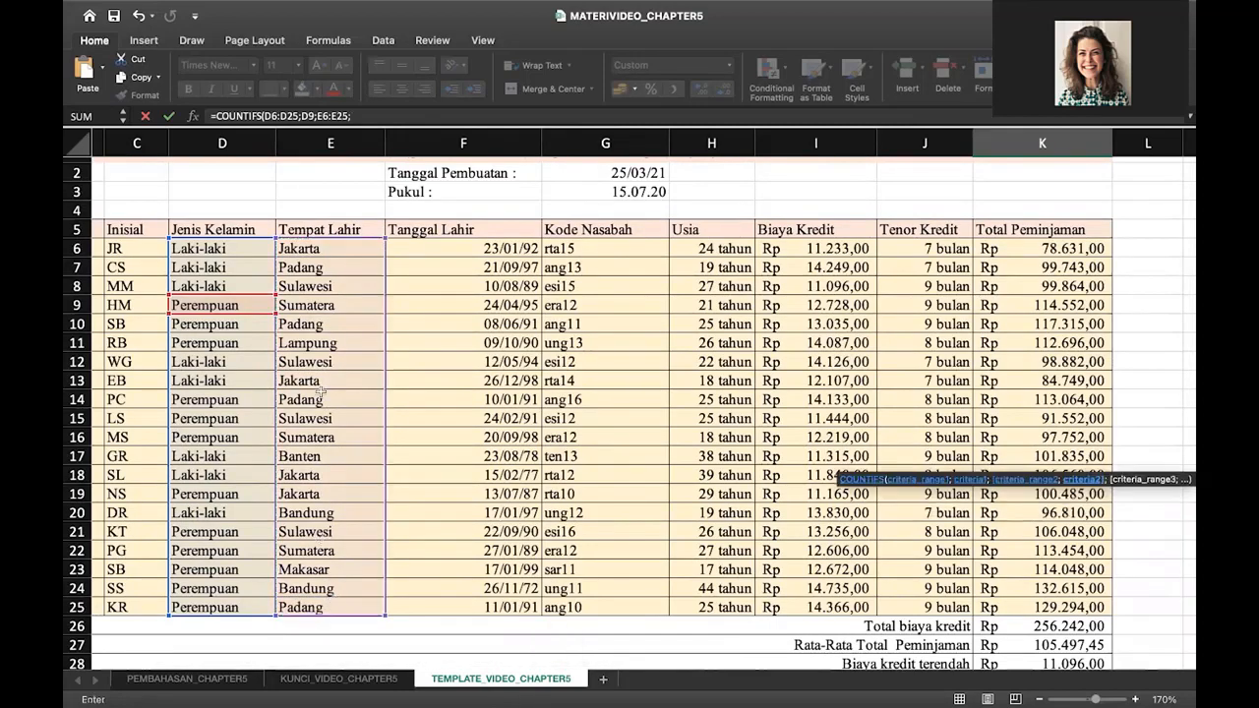
{"action": "left_click", "coordinate": [318, 286]}
{"action": "scroll", "coordinate": [859, 396], "scroll_direction": "down", "scroll_amount": 1}
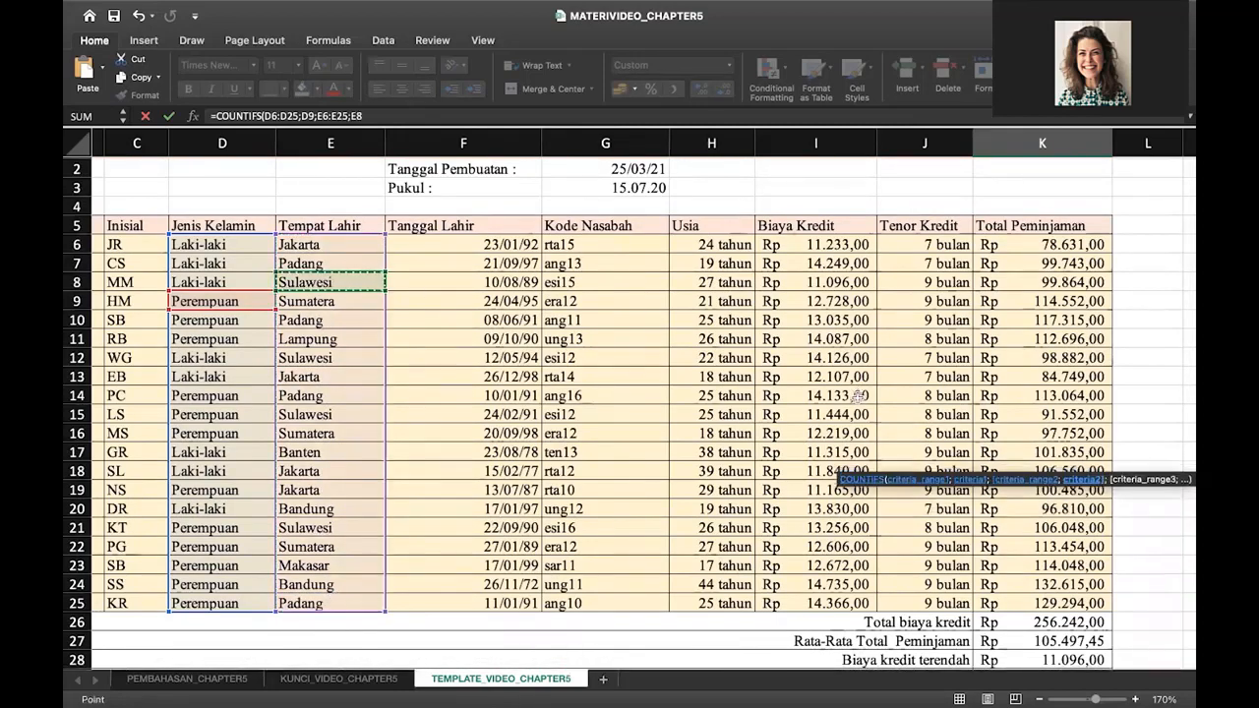
{"action": "scroll", "coordinate": [859, 396], "scroll_direction": "down", "scroll_amount": 10}
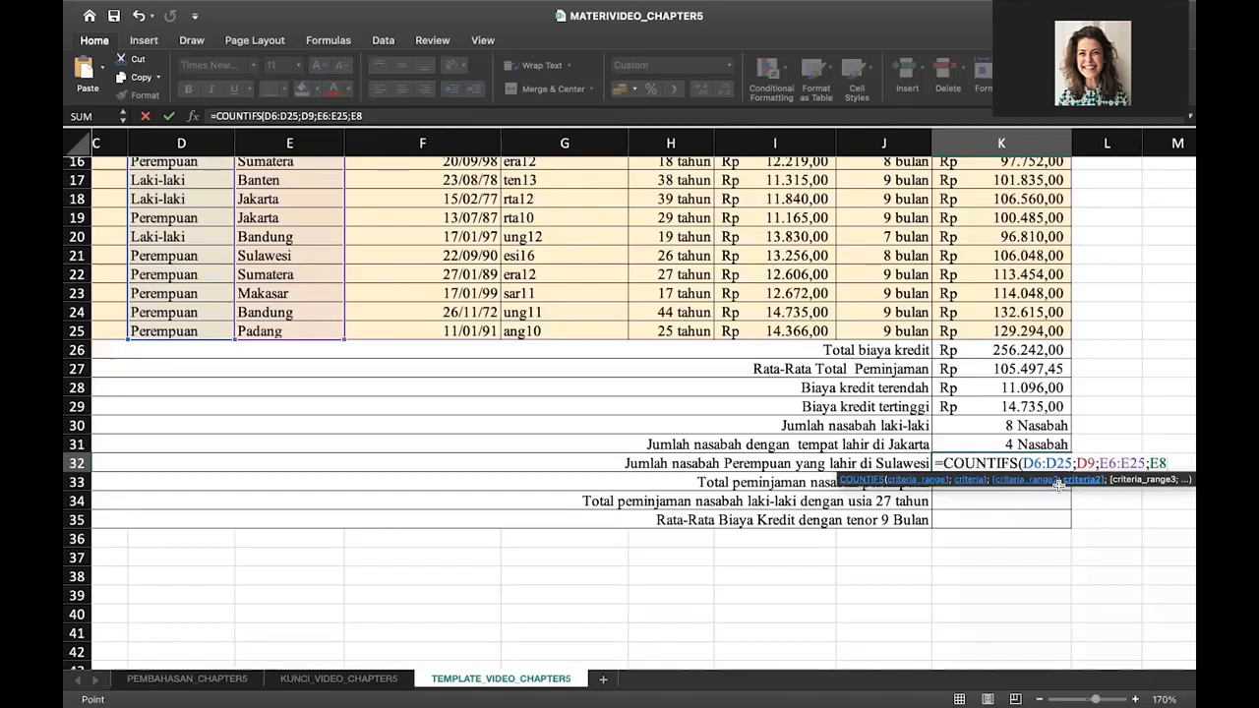
{"action": "type", "text": ")"}
{"action": "key", "text": "Return"}
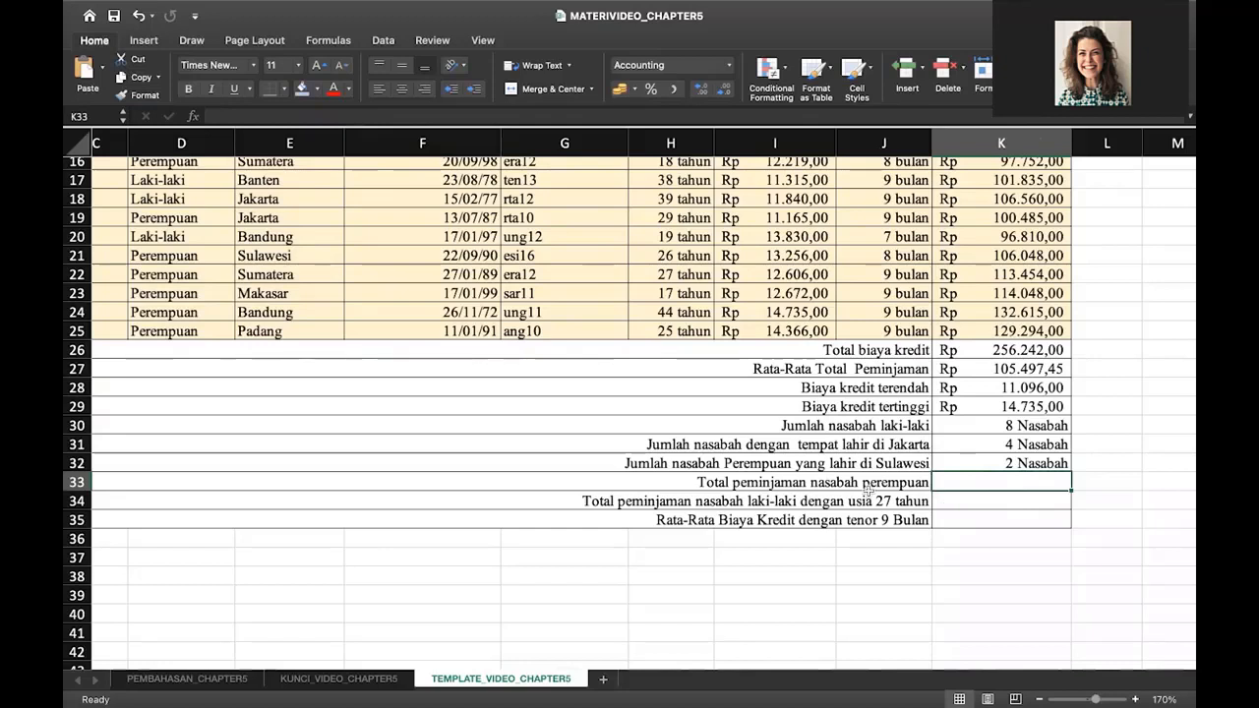
Begin a SUMIF formula in K33 for the female customers' total loans, using Jenis Kelamin range D6:D25 as the criteria range.
{"action": "type", "text": "=SU"}
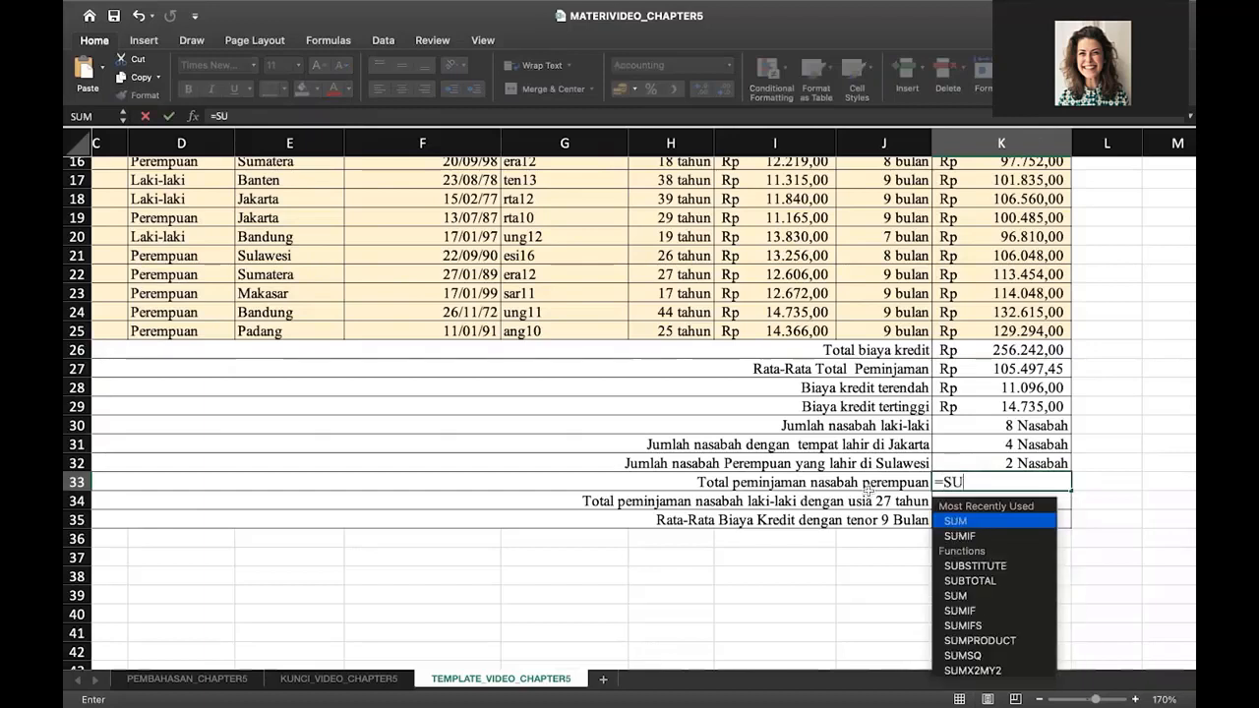
{"action": "type", "text": "M"}
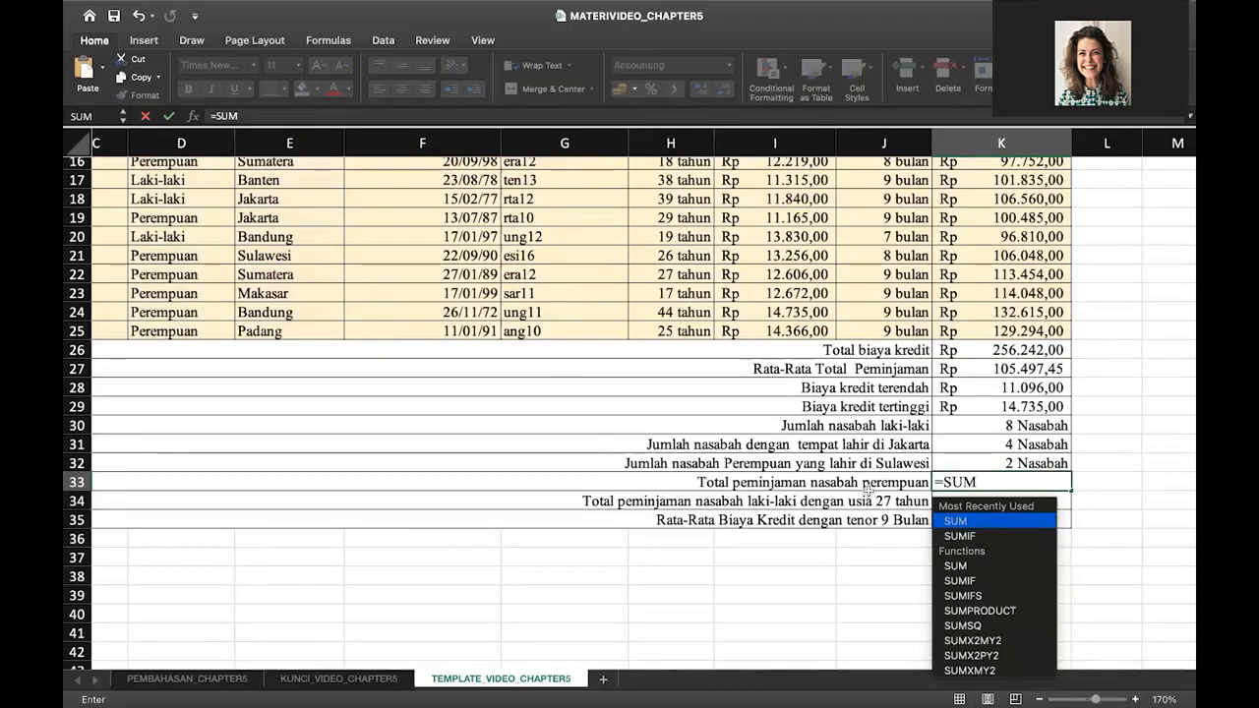
{"action": "type", "text": "IF("}
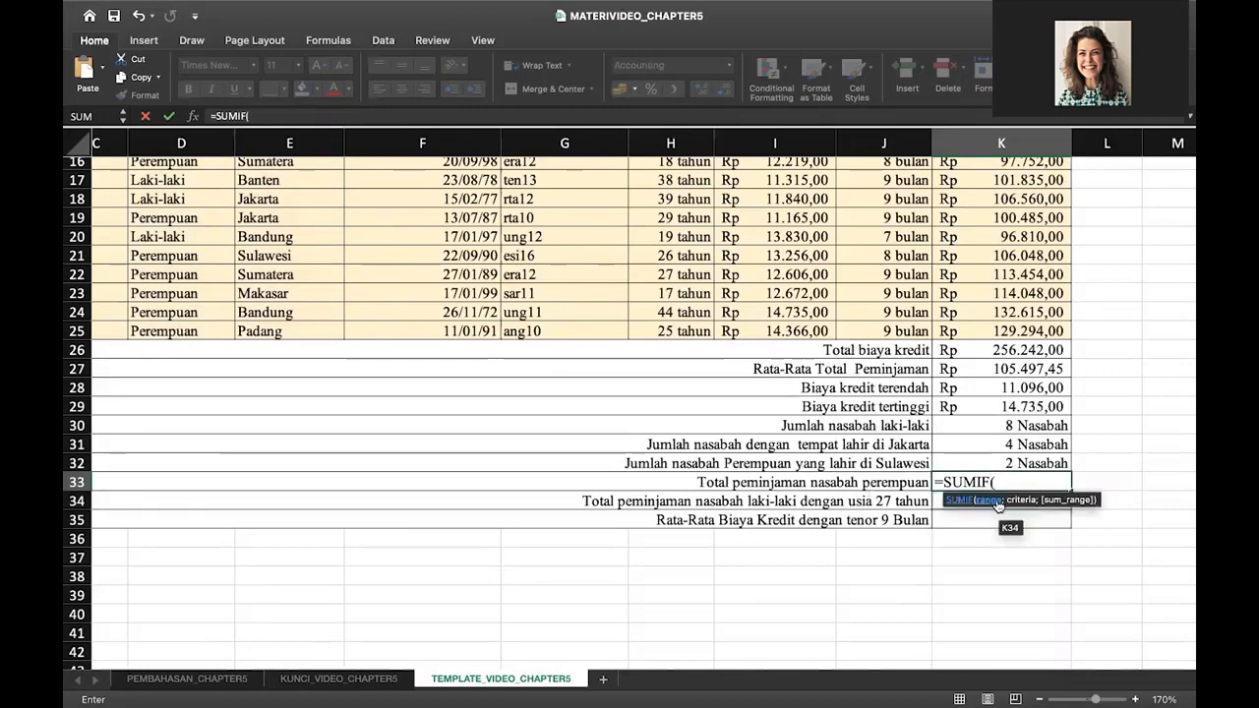
{"action": "scroll", "coordinate": [552, 192], "scroll_direction": "up", "scroll_amount": 3}
{"action": "scroll", "coordinate": [552, 192], "scroll_direction": "up", "scroll_amount": 10}
{"action": "scroll", "coordinate": [552, 192], "scroll_direction": "left", "scroll_amount": 3}
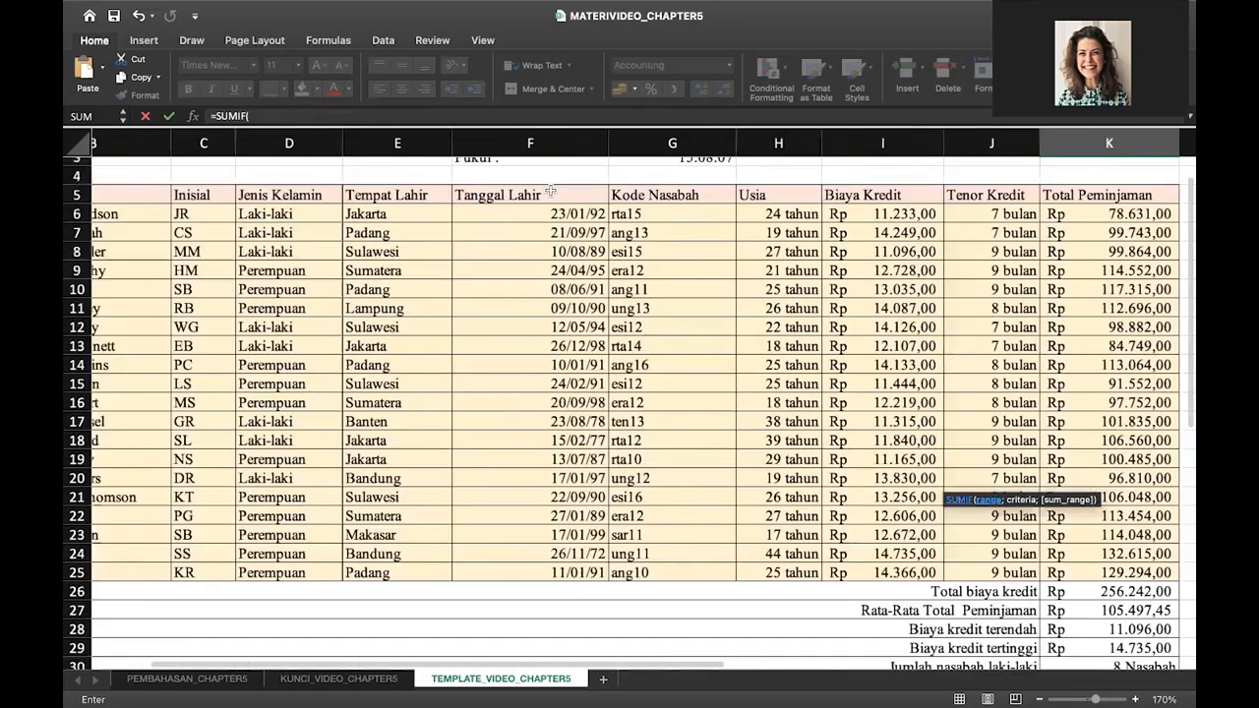
{"action": "left_click_drag", "start_coordinate": [324, 268], "coordinate": [334, 627]}
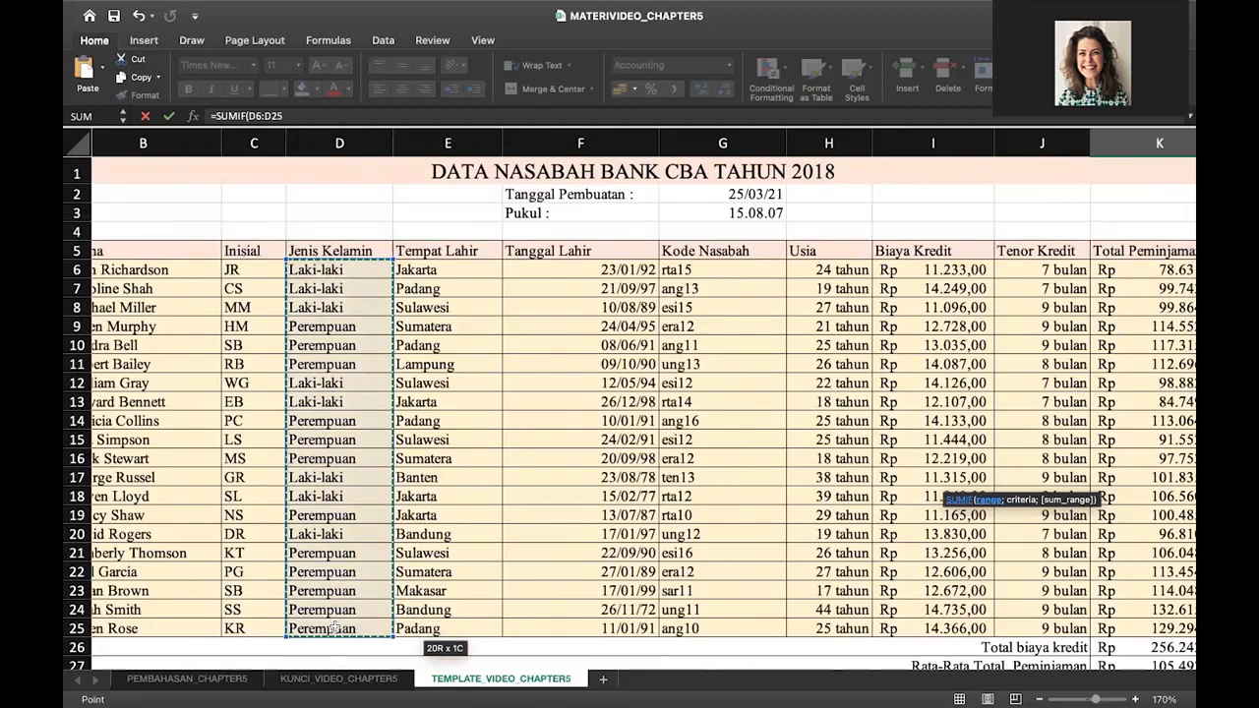
{"action": "type", "text": ";"}
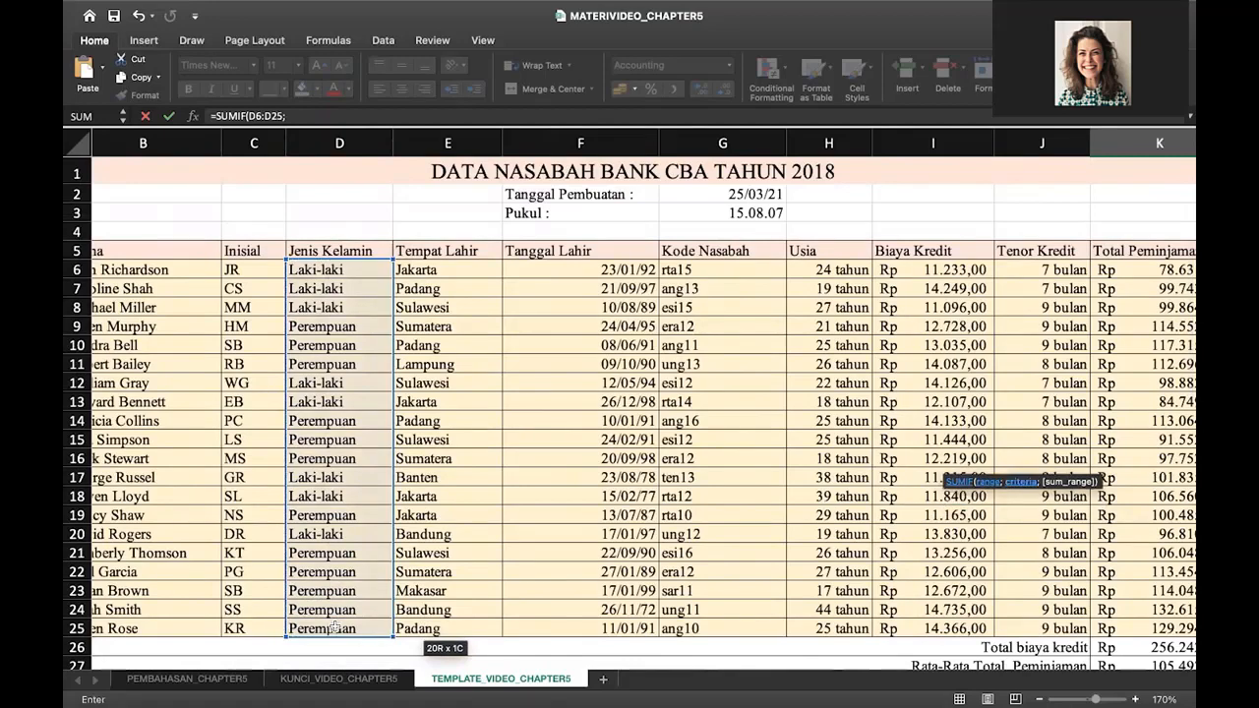
Add the Perempuan cell D9 as criterion and Total Peminjaman range K6:K25 as sum range, completing K33 as =SUMIF(D6:D25;D9;K6:K25).
{"action": "left_click", "coordinate": [331, 330]}
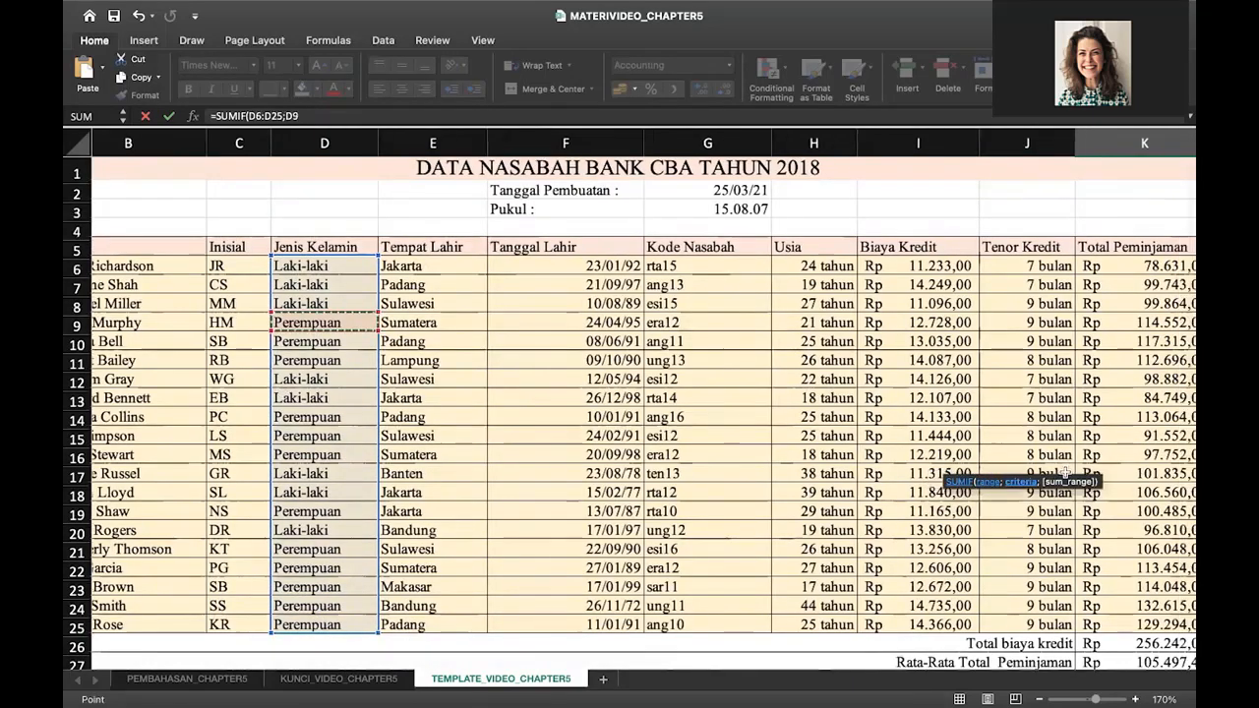
{"action": "scroll", "coordinate": [1065, 473], "scroll_direction": "down", "scroll_amount": 8}
{"action": "scroll", "coordinate": [1065, 473], "scroll_direction": "right", "scroll_amount": 3}
{"action": "scroll", "coordinate": [1065, 472], "scroll_direction": "down", "scroll_amount": 5}
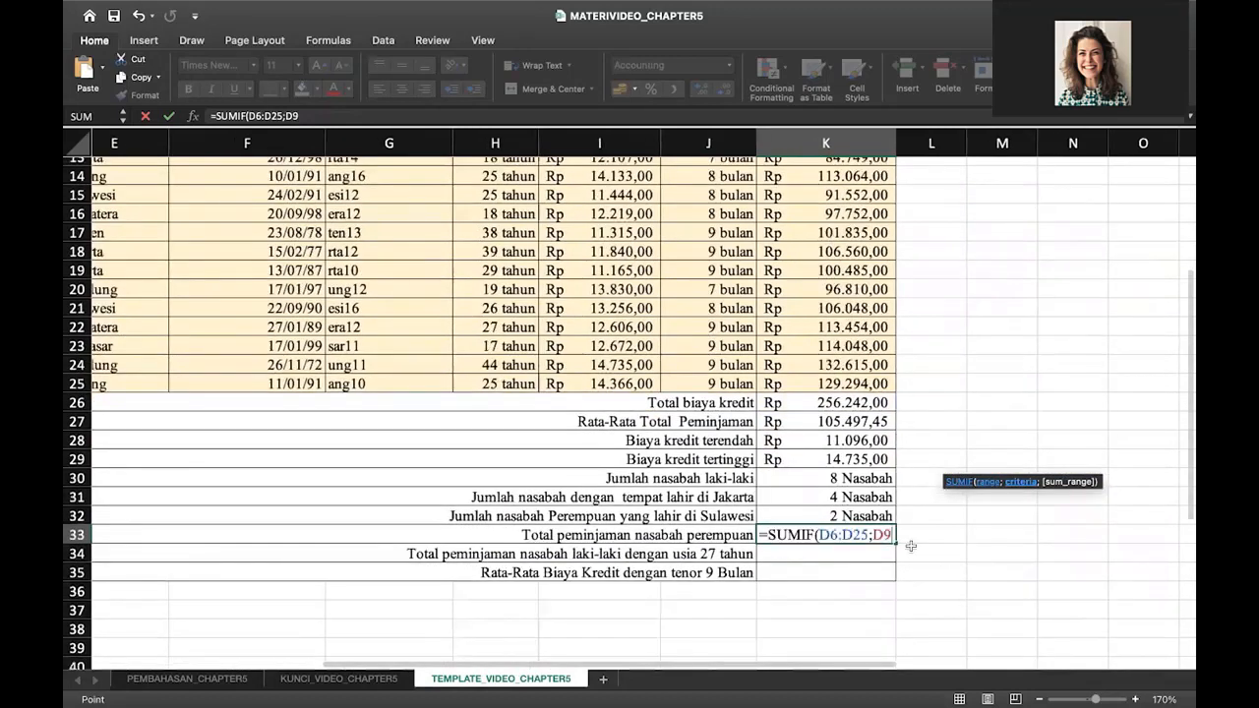
{"action": "type", "text": ";"}
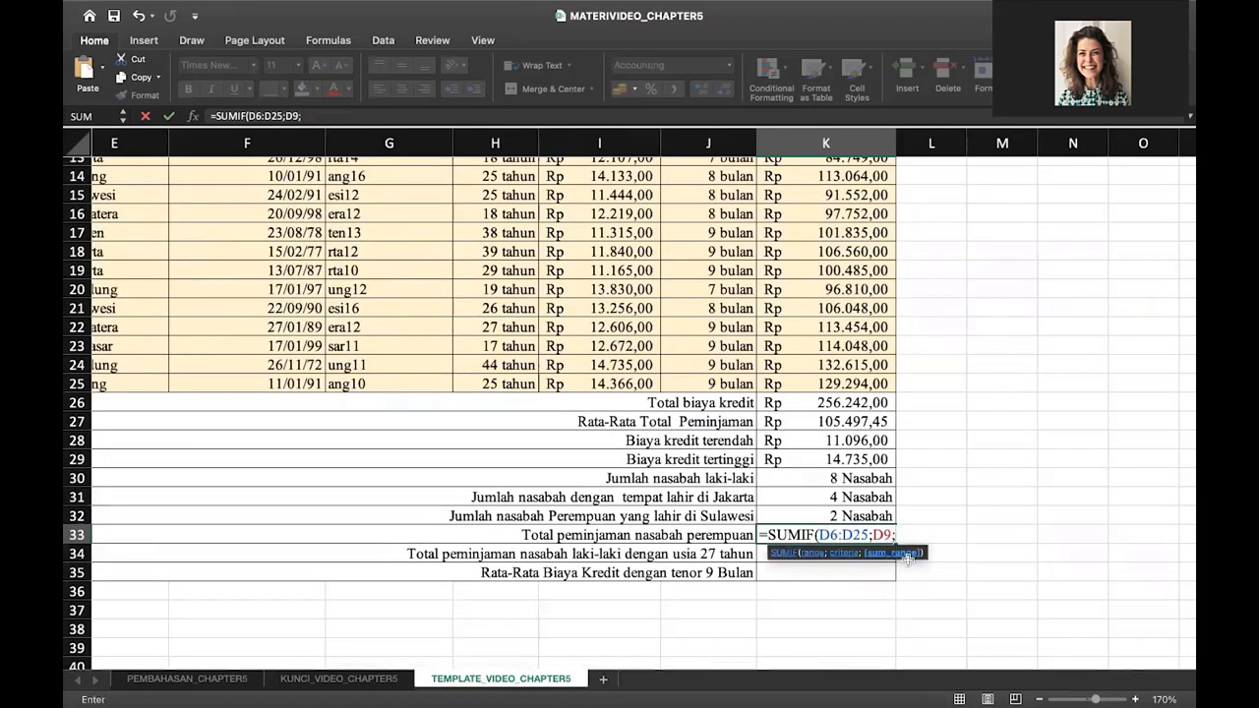
{"action": "scroll", "coordinate": [818, 452], "scroll_direction": "up", "scroll_amount": 1}
{"action": "scroll", "coordinate": [818, 452], "scroll_direction": "left", "scroll_amount": 1}
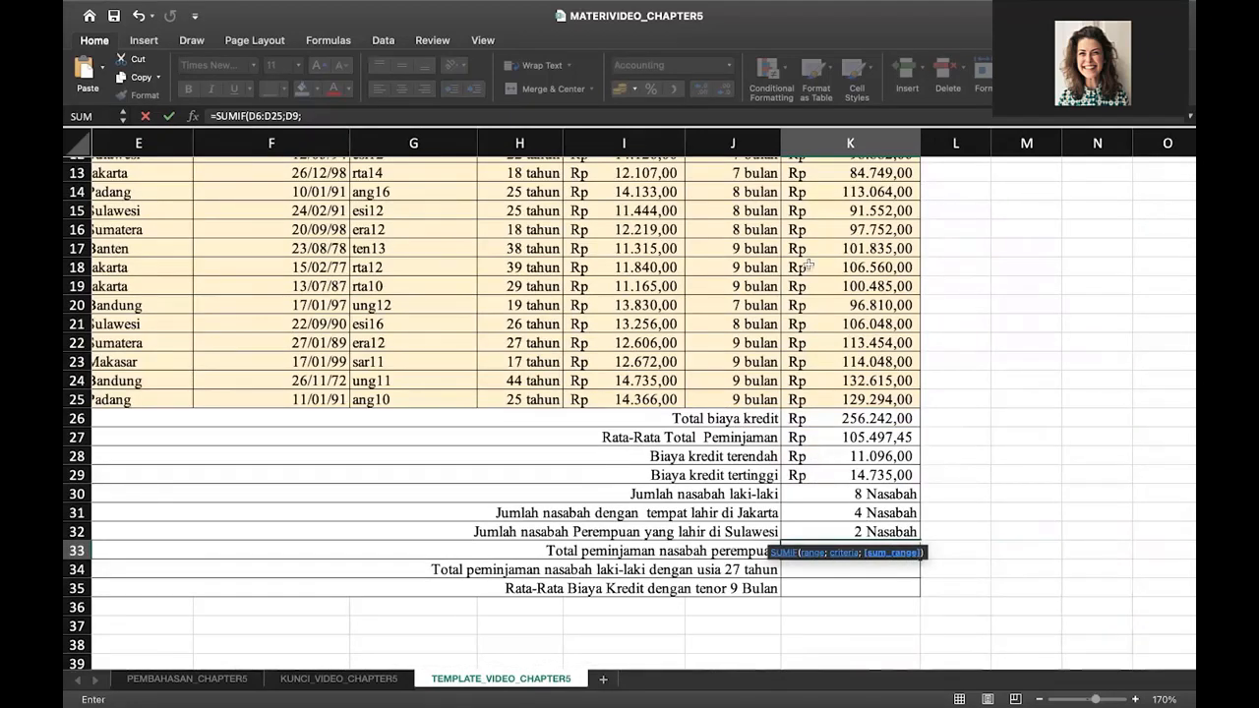
{"action": "scroll", "coordinate": [807, 263], "scroll_direction": "up", "scroll_amount": 5}
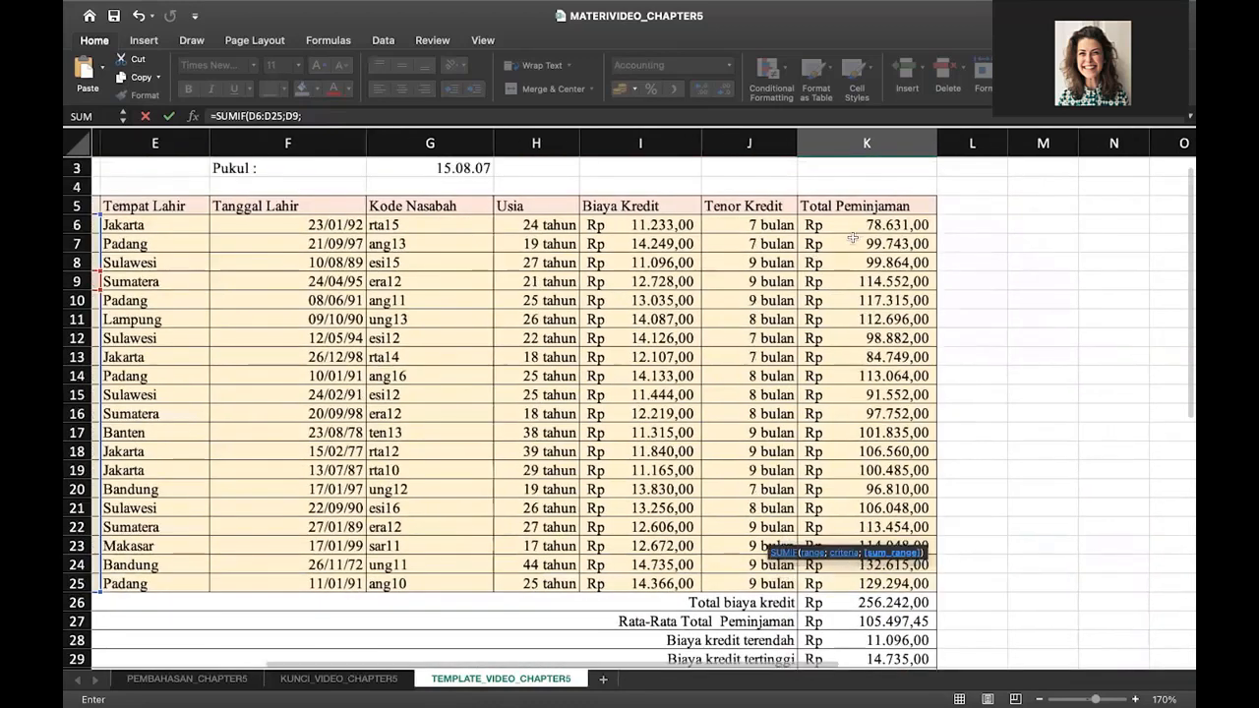
{"action": "left_click_drag", "start_coordinate": [855, 226], "coordinate": [861, 588]}
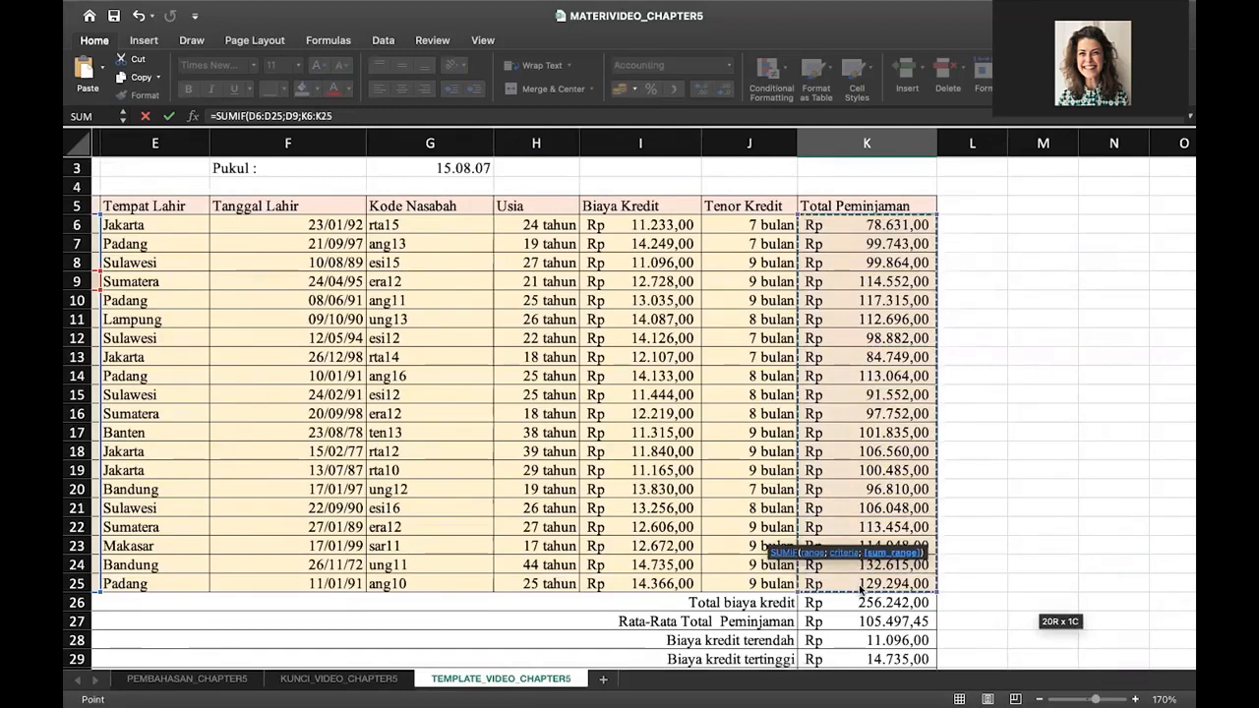
{"action": "type", "text": ")"}
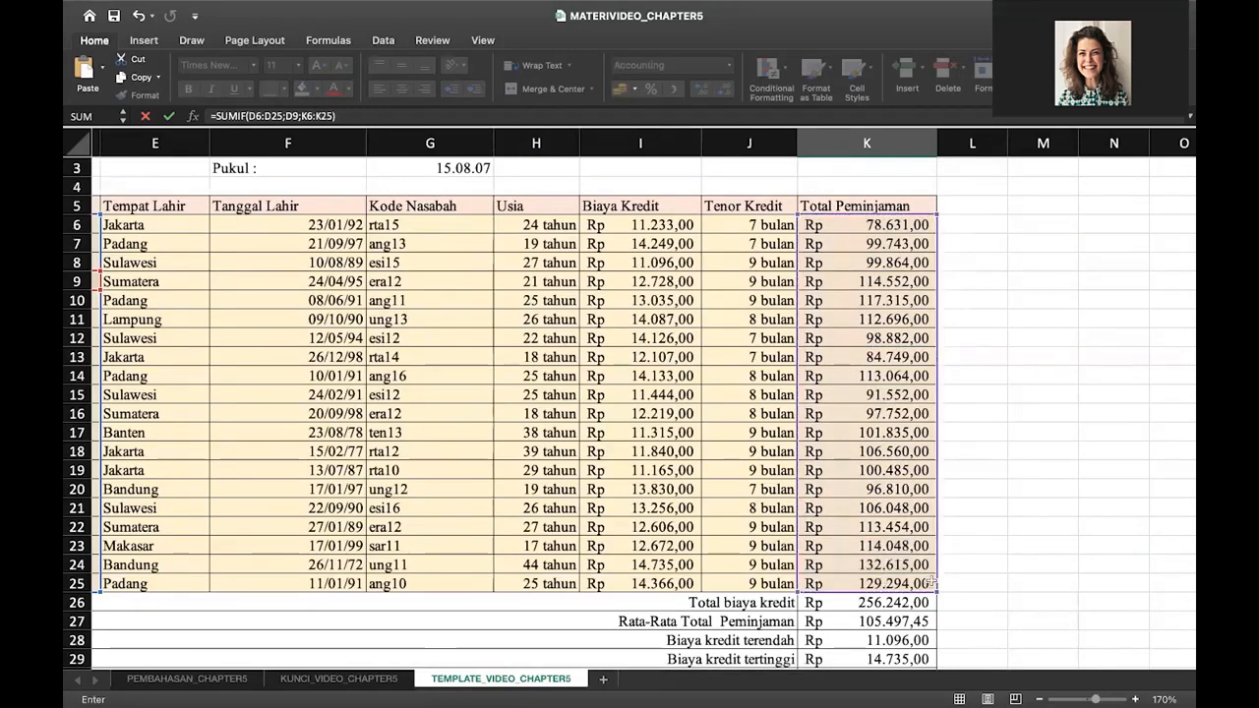
{"action": "key", "text": "Return"}
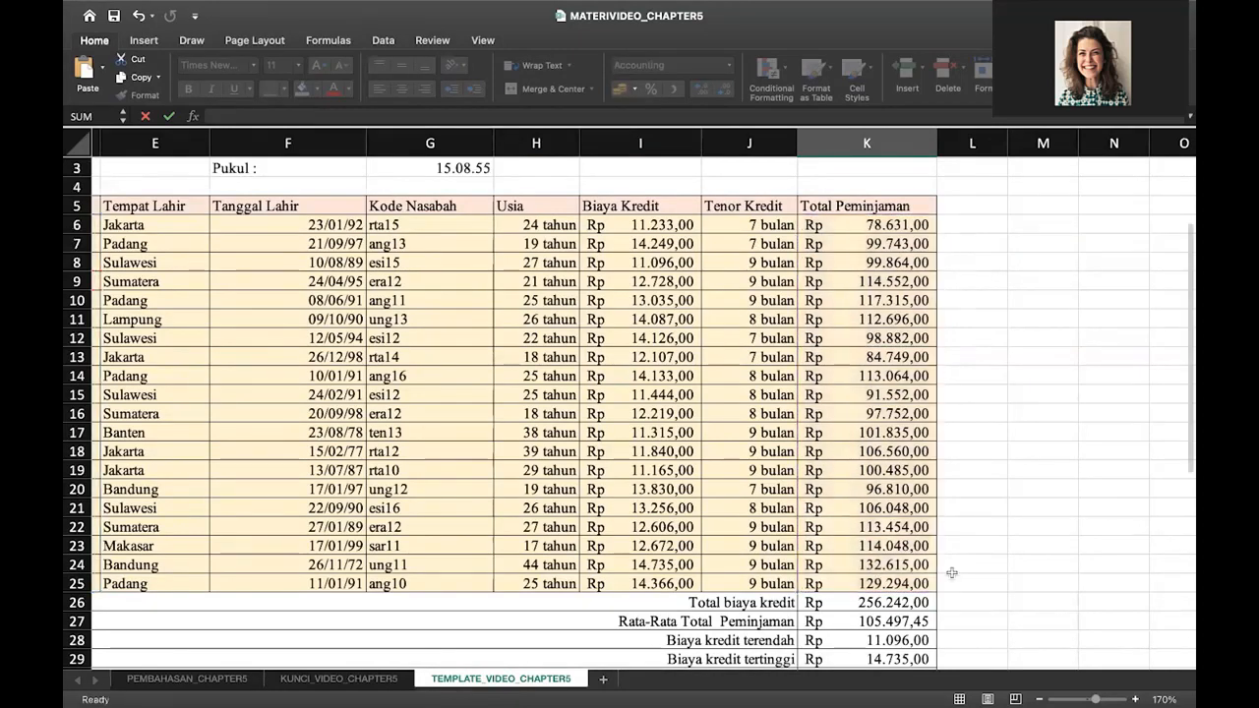
Begin a SUMIFS formula in K34 for total loans of male customers aged 27, with Total Peminjaman K6:K25 as the sum range.
{"action": "scroll", "coordinate": [948, 576], "scroll_direction": "down", "scroll_amount": 6}
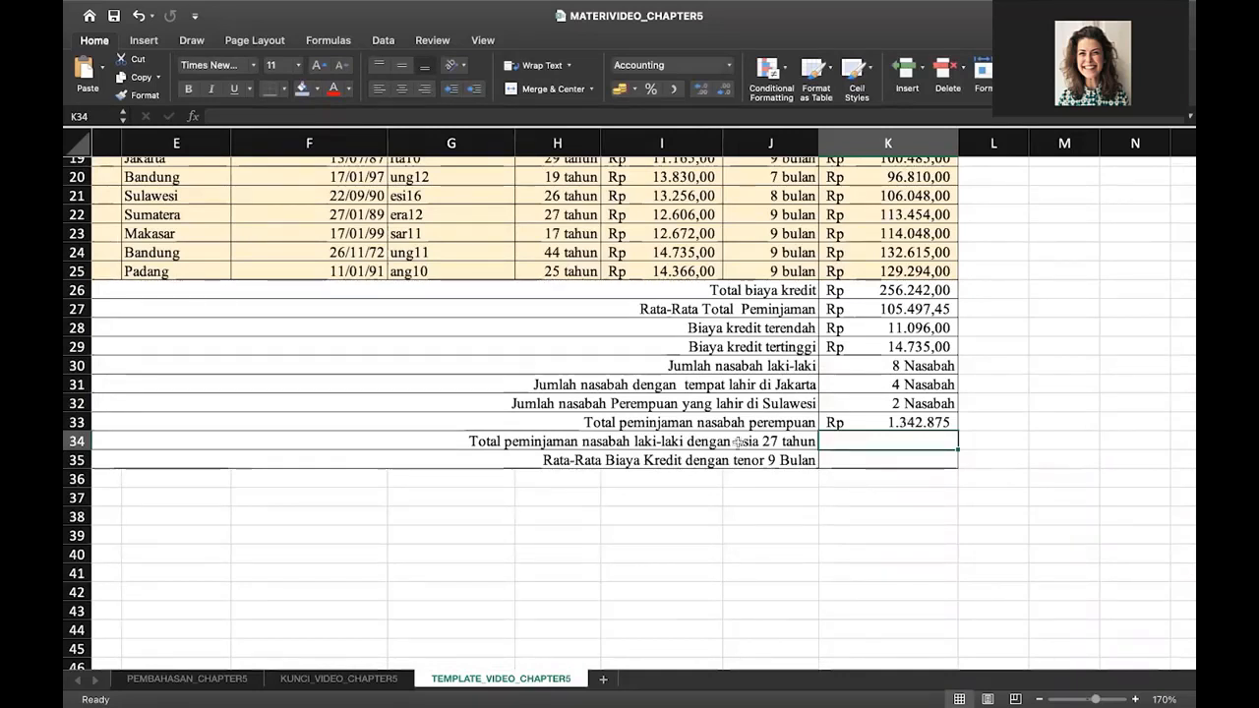
{"action": "type", "text": "="}
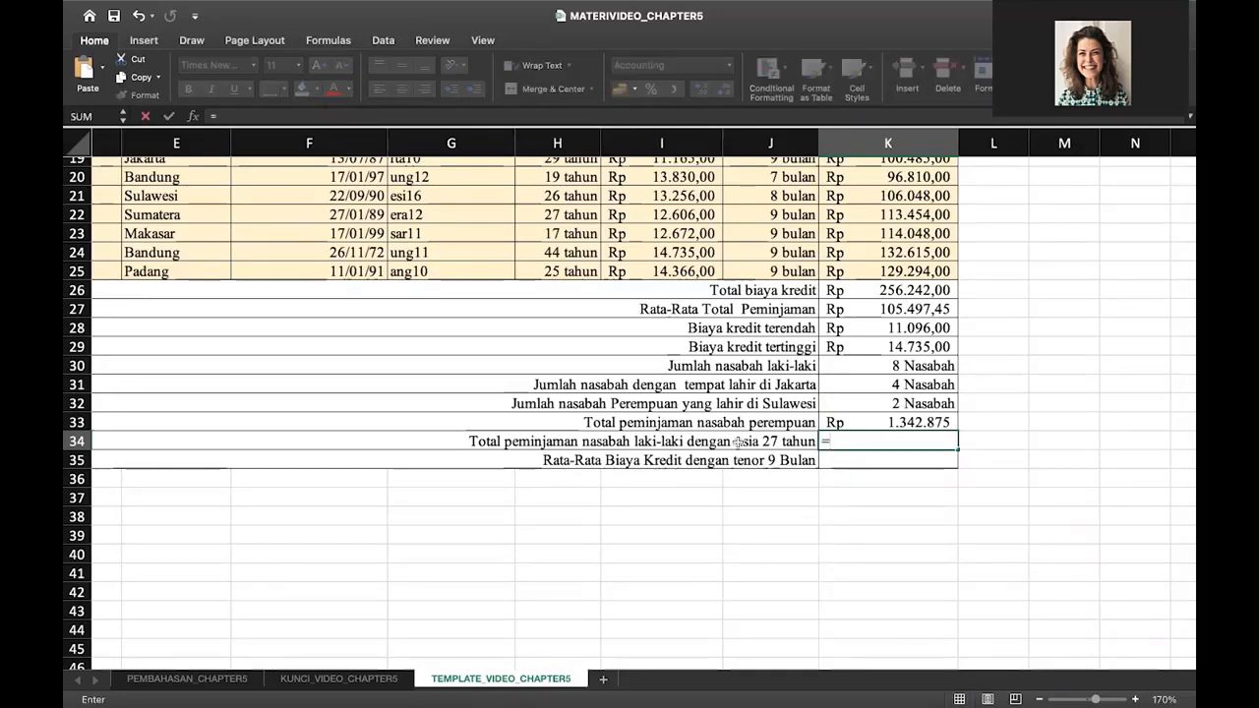
{"action": "type", "text": "SUMIFS"}
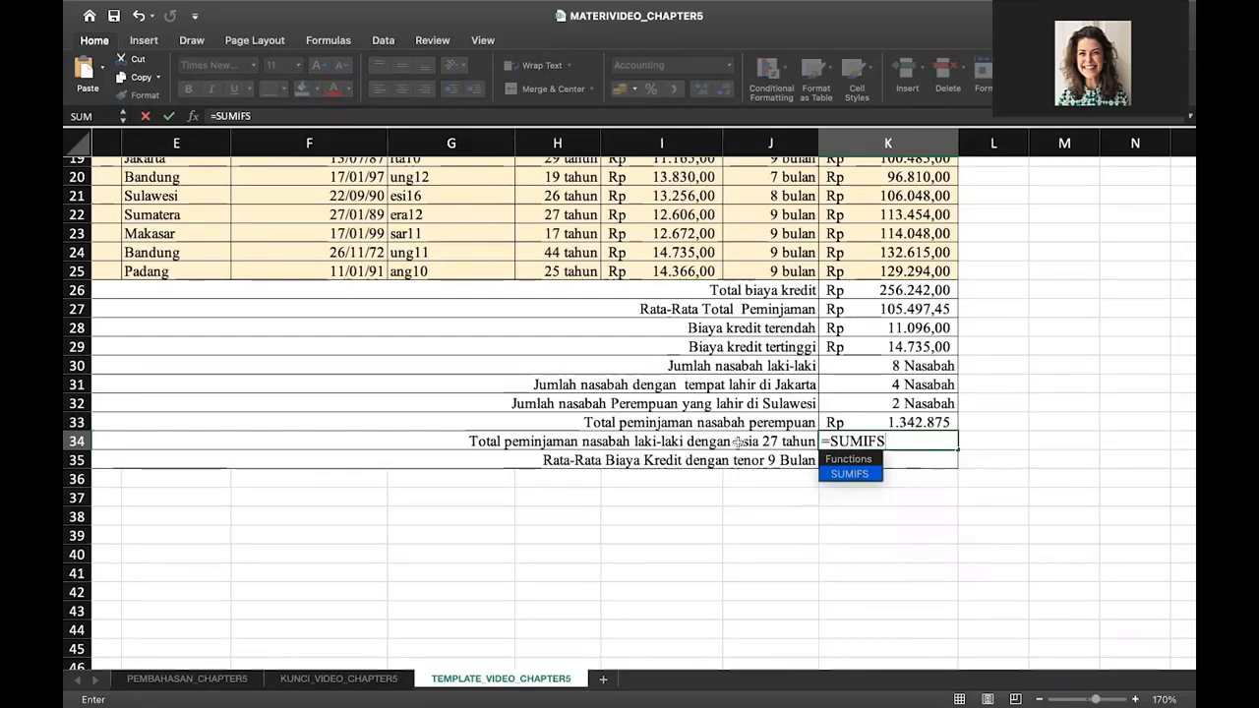
{"action": "type", "text": "("}
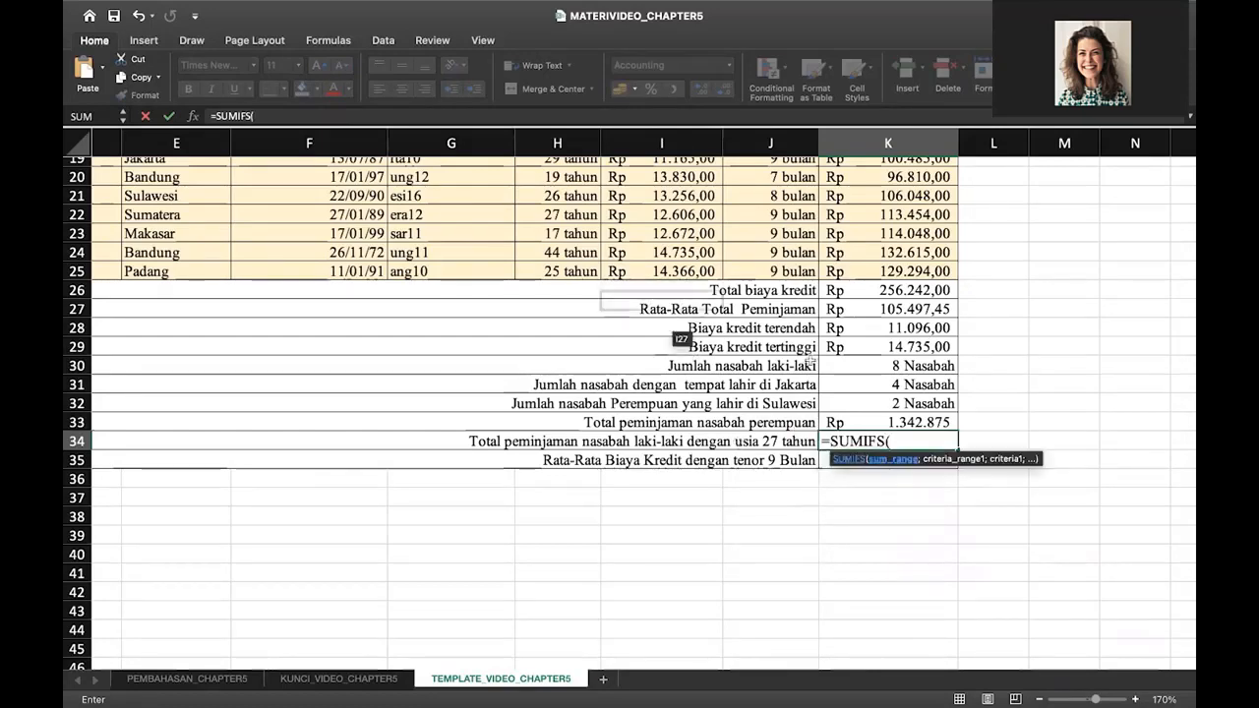
{"action": "scroll", "coordinate": [864, 380], "scroll_direction": "up", "scroll_amount": 8}
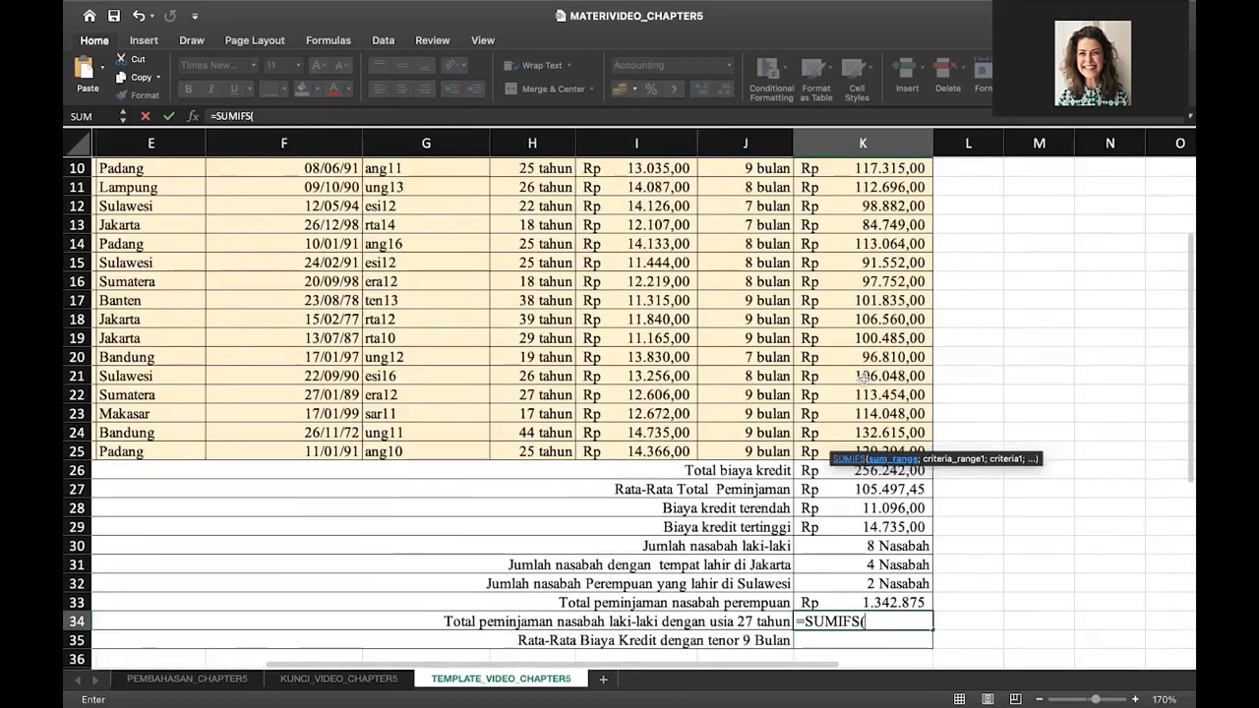
{"action": "scroll", "coordinate": [864, 379], "scroll_direction": "up", "scroll_amount": 1}
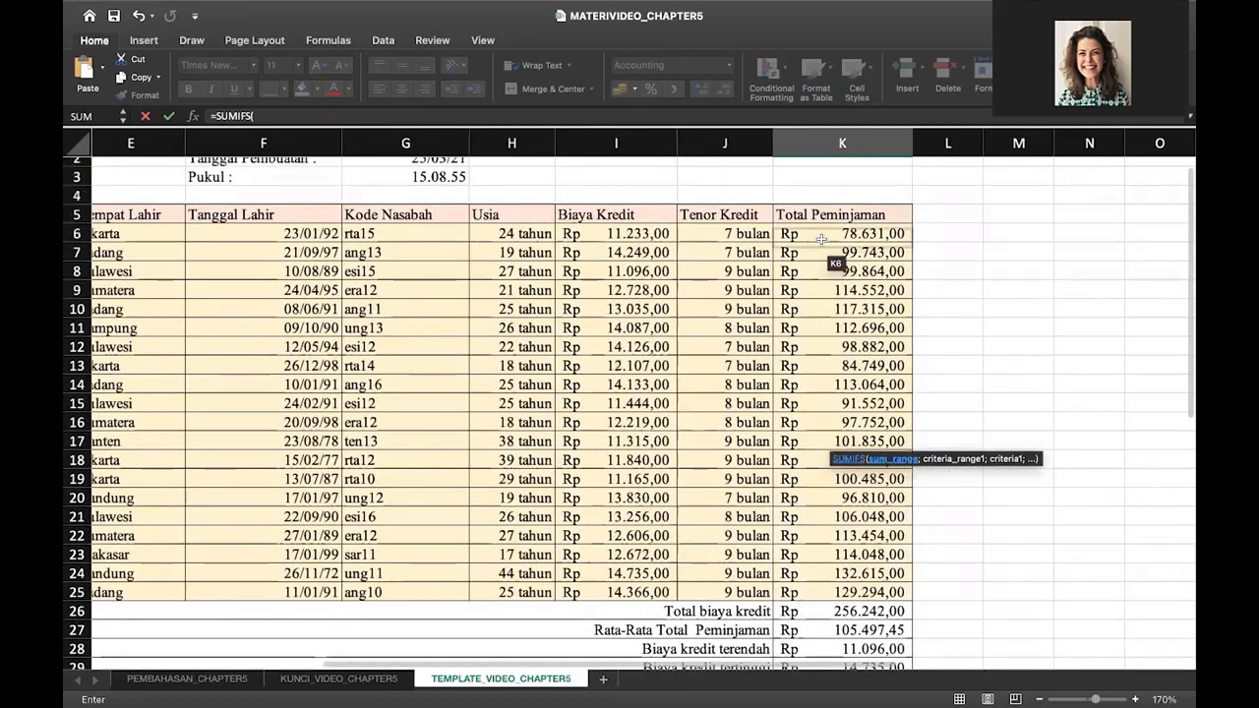
{"action": "left_click_drag", "start_coordinate": [822, 239], "coordinate": [809, 587]}
{"action": "type", "text": ";"}
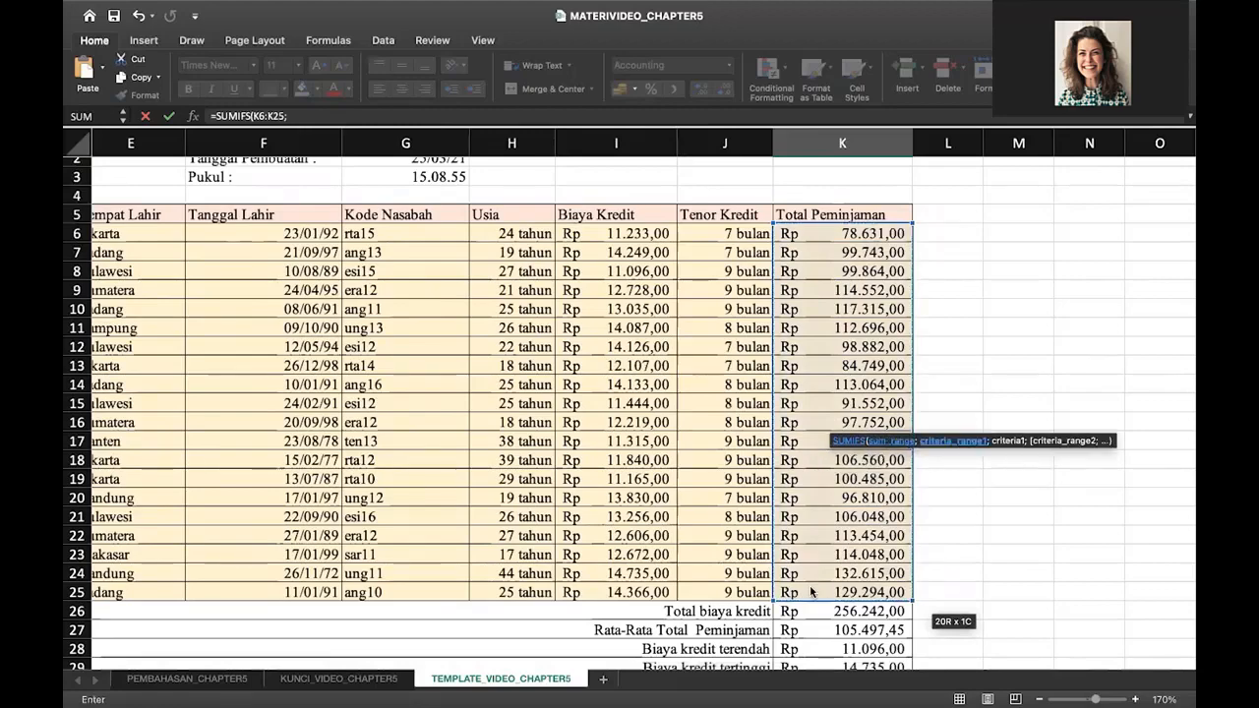
Add the Jenis Kelamin range D6:D25 with the Laki-laki cell D6 as the first condition of the K34 SUMIFS formula.
{"action": "scroll", "coordinate": [937, 479], "scroll_direction": "down", "scroll_amount": 8}
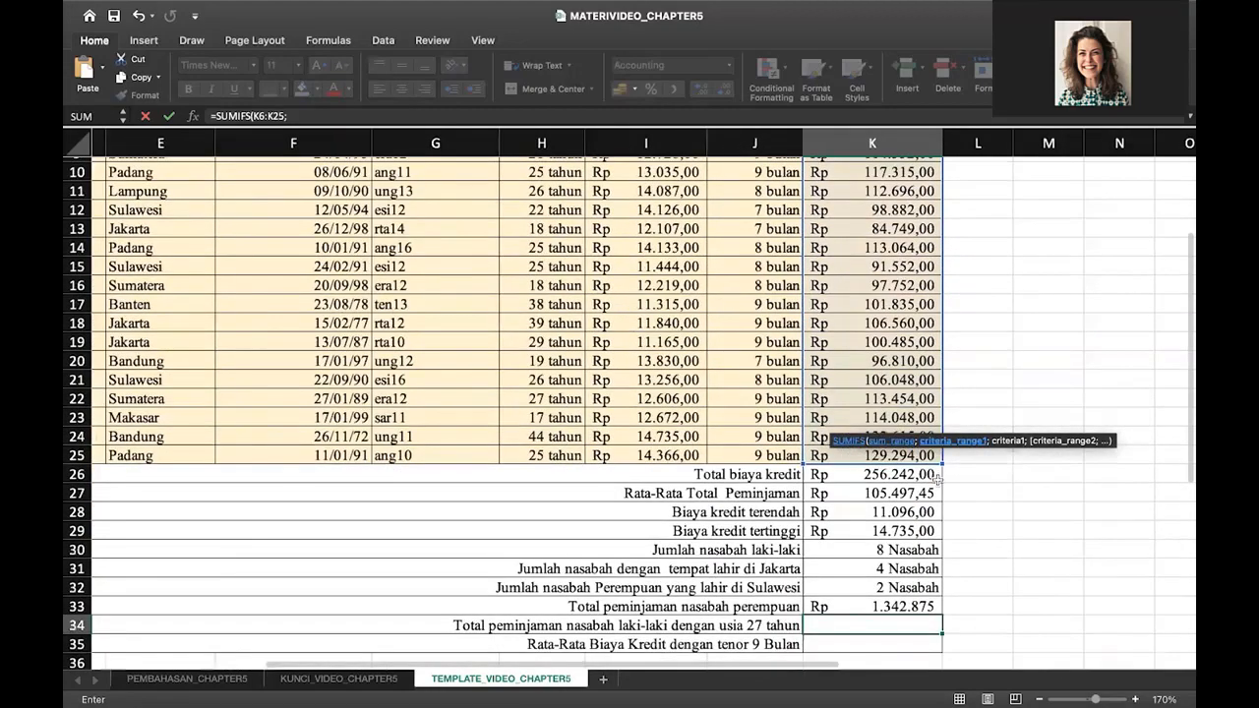
{"action": "scroll", "coordinate": [556, 394], "scroll_direction": "up", "scroll_amount": 6}
{"action": "scroll", "coordinate": [557, 394], "scroll_direction": "left", "scroll_amount": 3}
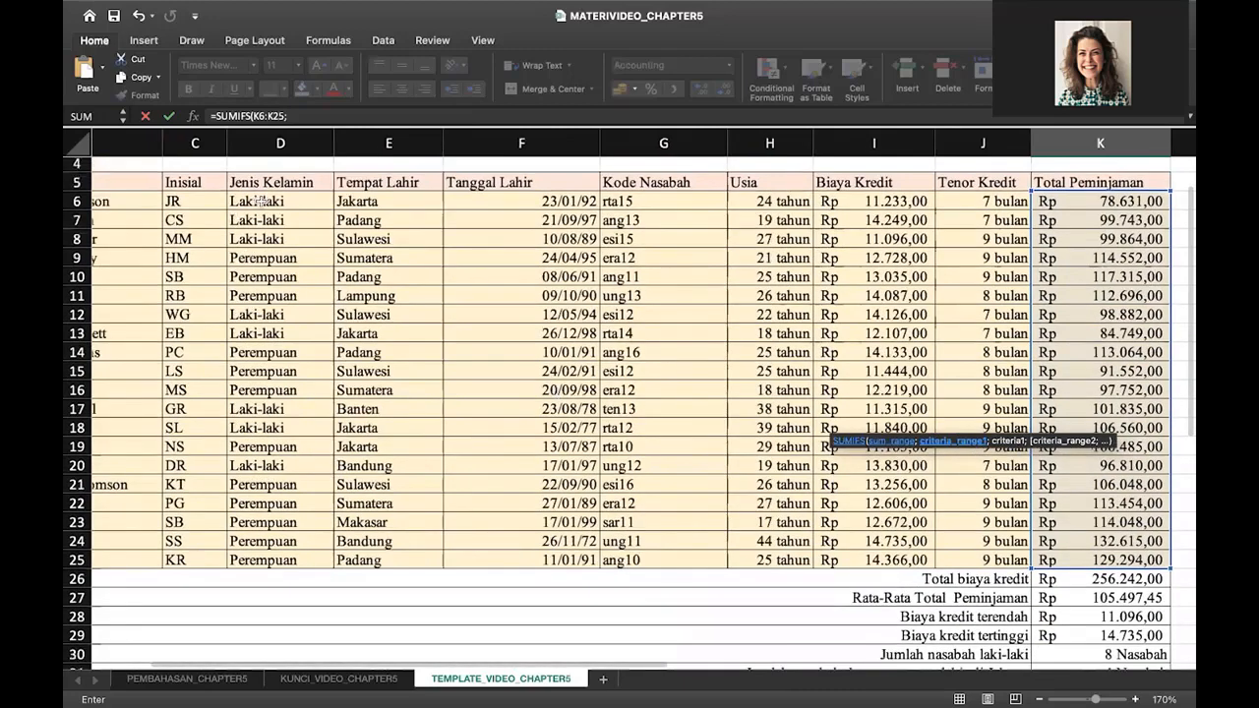
{"action": "left_click_drag", "start_coordinate": [260, 201], "coordinate": [263, 561]}
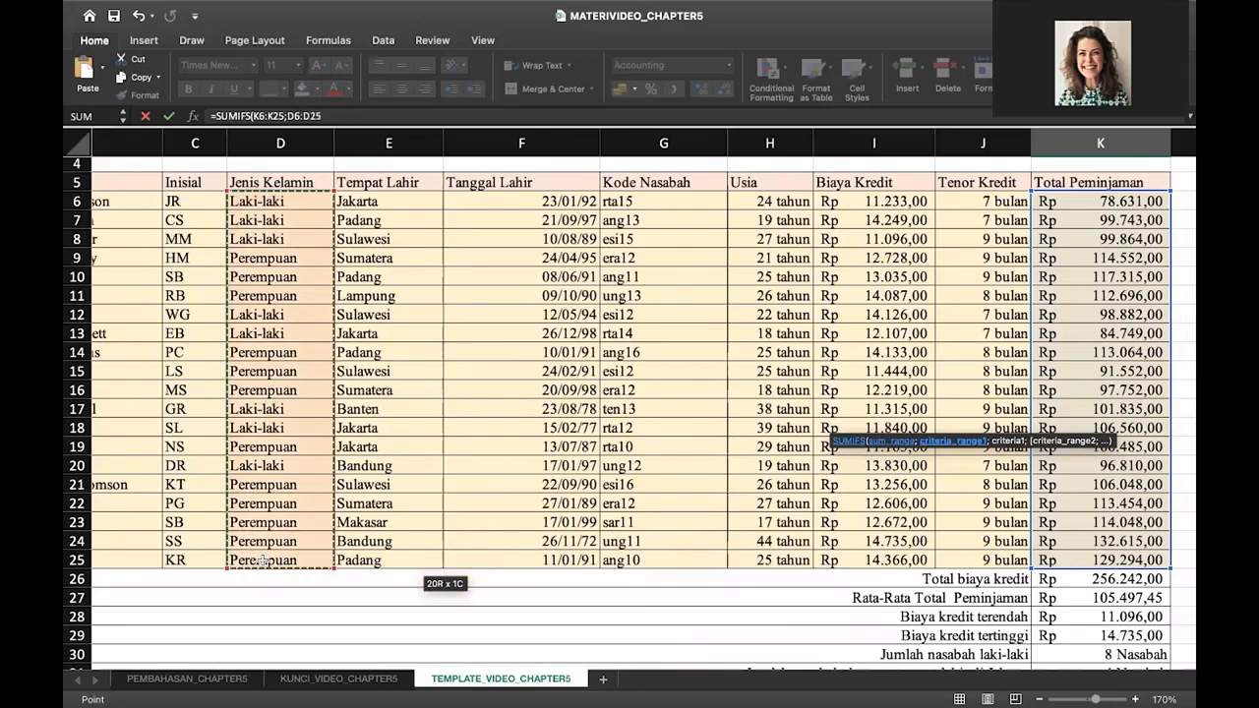
{"action": "type", "text": ";"}
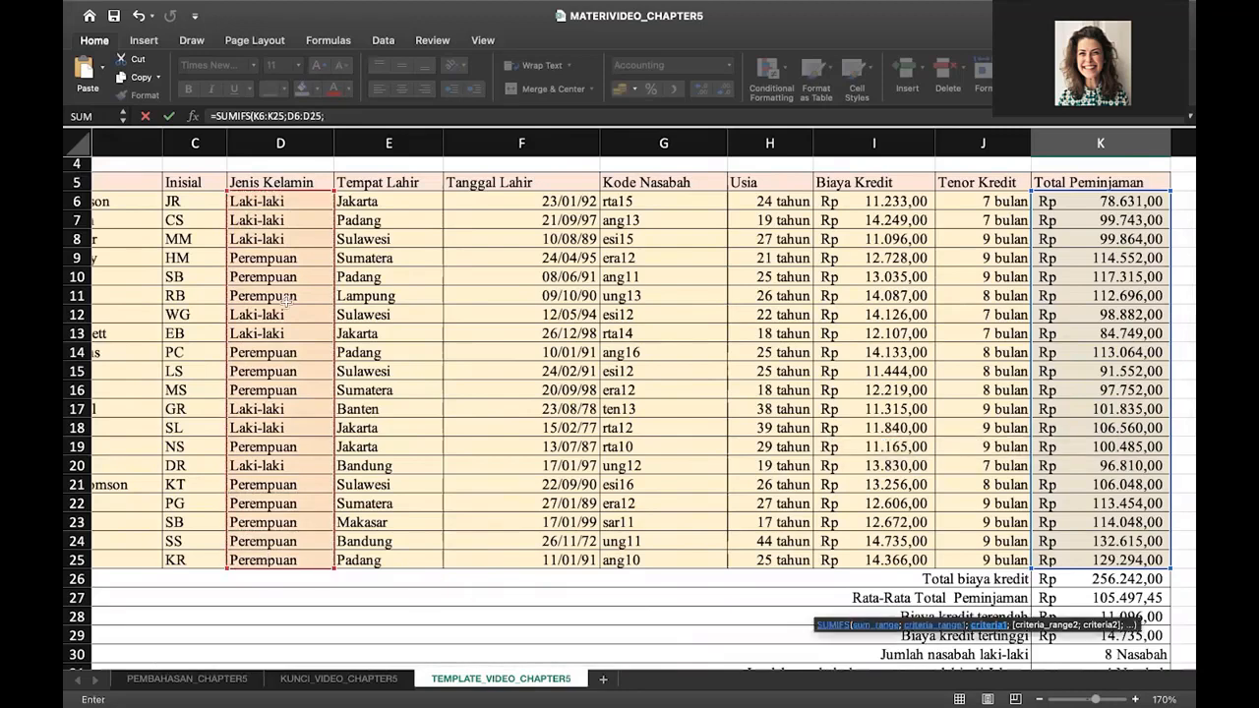
{"action": "left_click", "coordinate": [256, 202]}
{"action": "scroll", "coordinate": [1019, 488], "scroll_direction": "down", "scroll_amount": 5}
{"action": "scroll", "coordinate": [1019, 488], "scroll_direction": "right", "scroll_amount": 2}
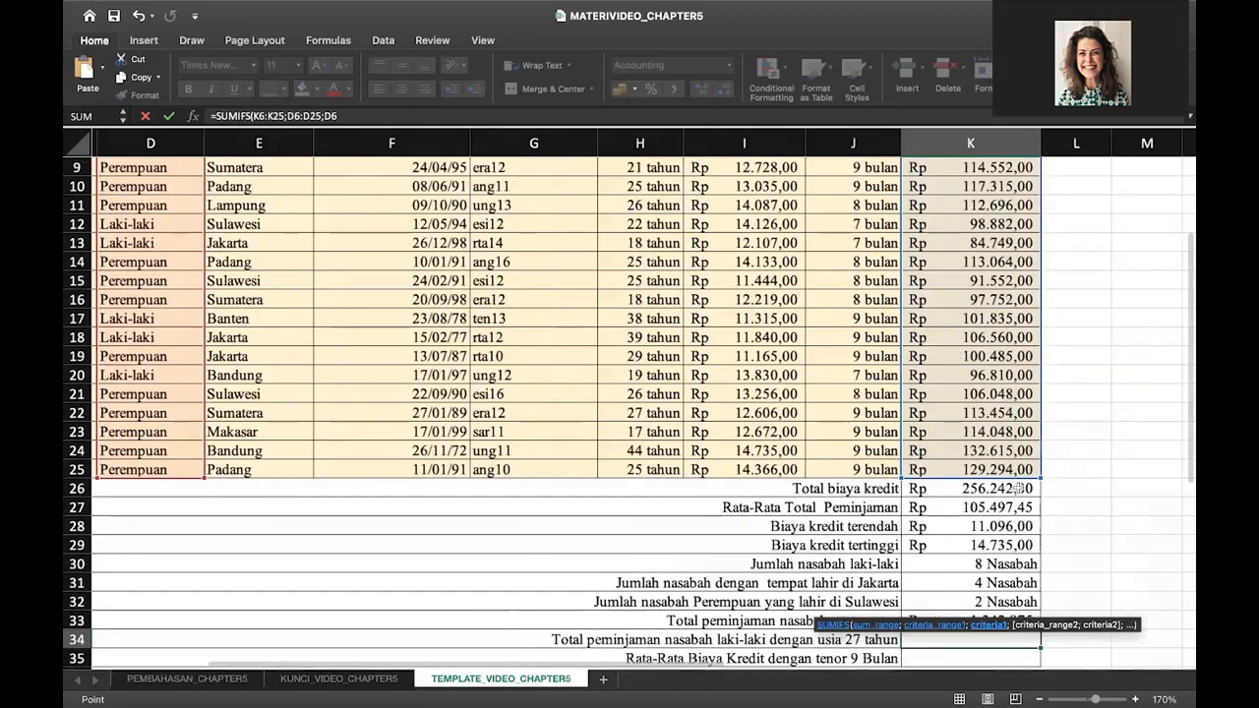
{"action": "scroll", "coordinate": [1019, 488], "scroll_direction": "down", "scroll_amount": 2}
{"action": "type", "text": ";"}
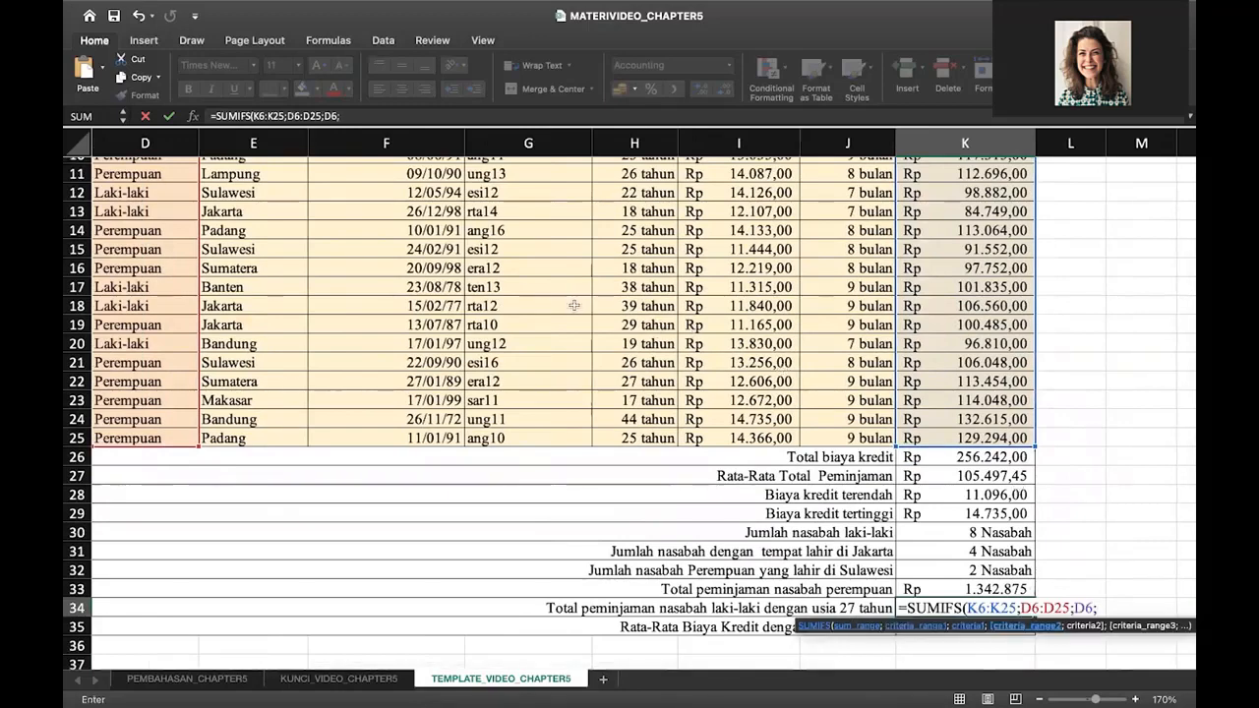
Add Usia range H6:H25 with the 27 tahun cell H8 as second condition, completing K34 as =SUMIFS(K6:K25;D6:D25;D6;H6:H25;H8).
{"action": "scroll", "coordinate": [489, 284], "scroll_direction": "up", "scroll_amount": 3}
{"action": "scroll", "coordinate": [489, 284], "scroll_direction": "left", "scroll_amount": 1}
{"action": "scroll", "coordinate": [489, 285], "scroll_direction": "up", "scroll_amount": 5}
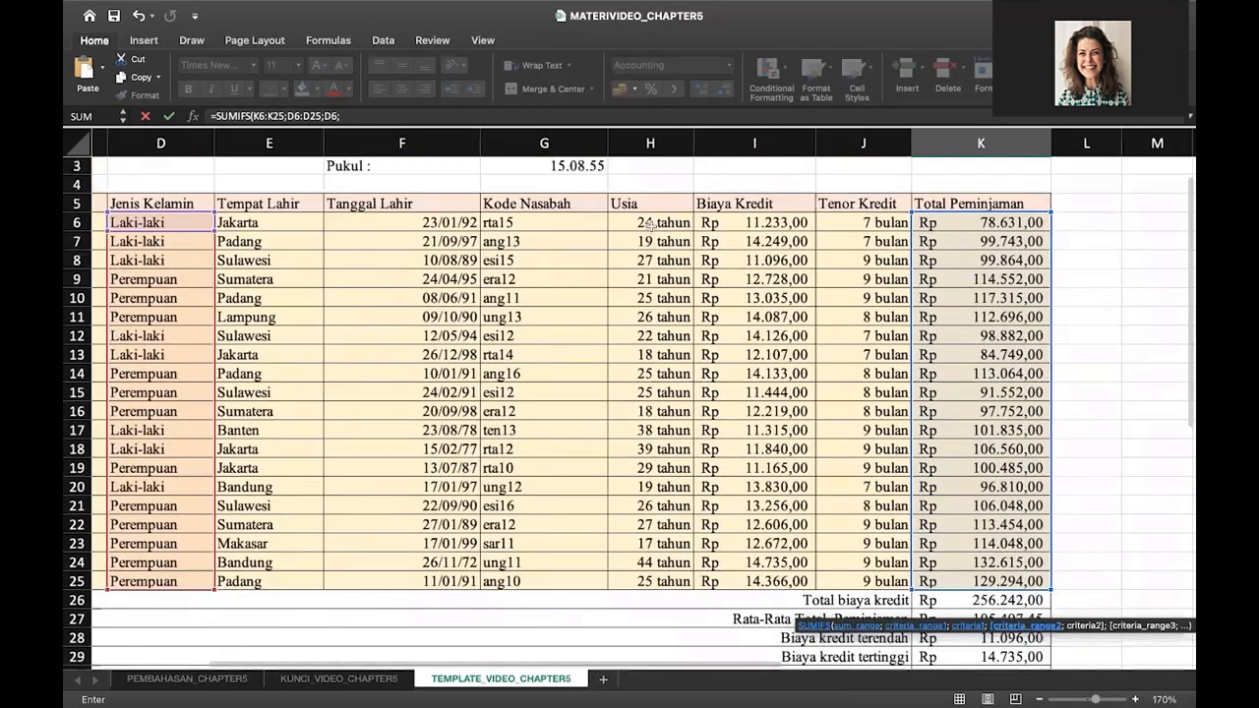
{"action": "left_click_drag", "start_coordinate": [644, 222], "coordinate": [635, 582]}
{"action": "type", "text": ";"}
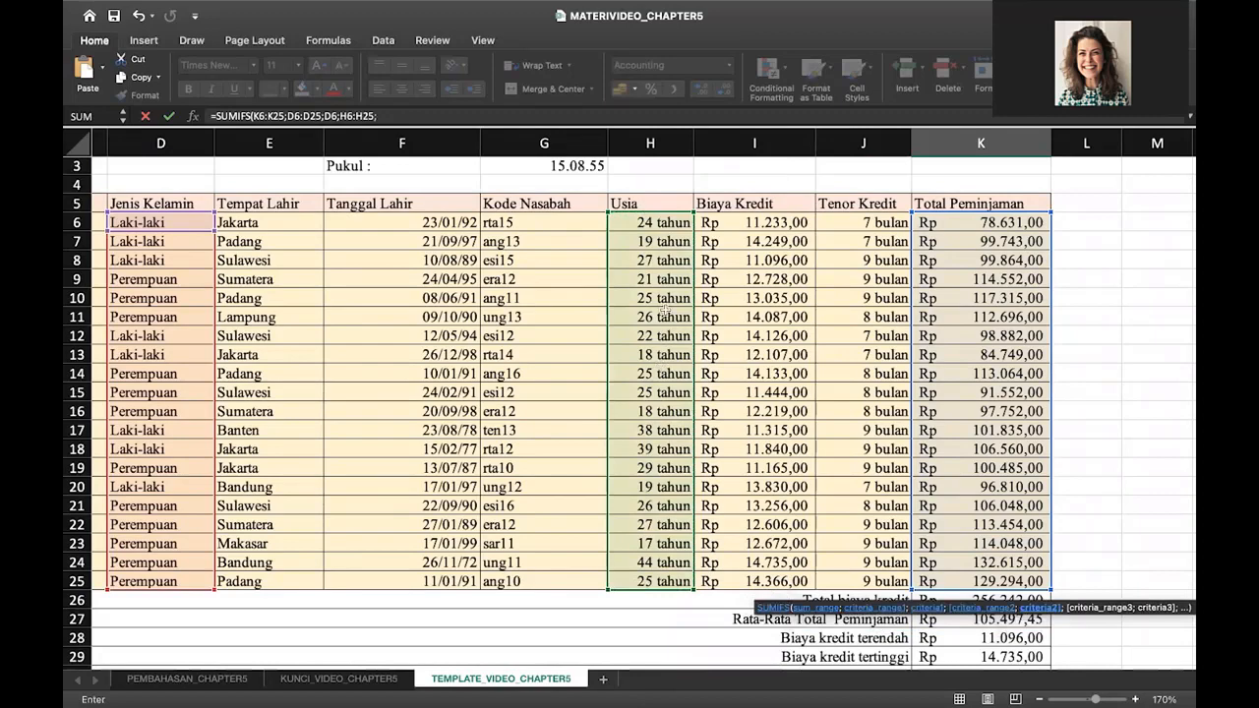
{"action": "left_click", "coordinate": [664, 264]}
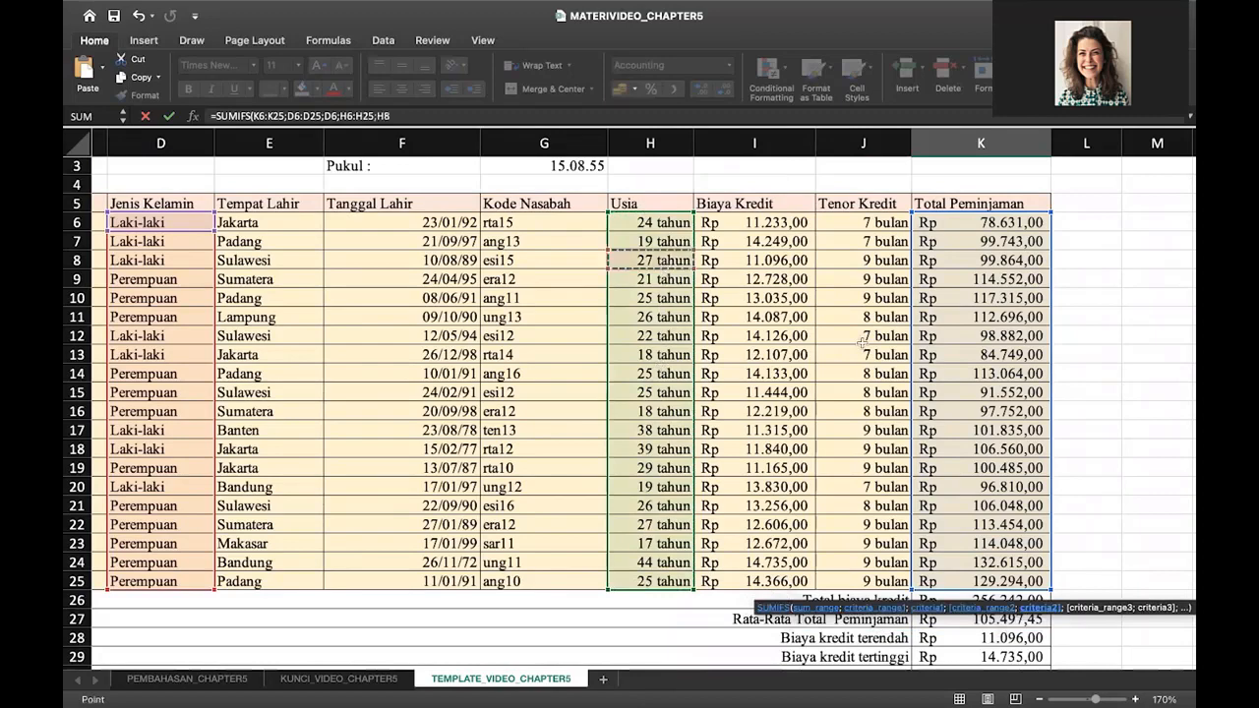
{"action": "scroll", "coordinate": [1058, 426], "scroll_direction": "down", "scroll_amount": 5}
{"action": "scroll", "coordinate": [1059, 426], "scroll_direction": "down", "scroll_amount": 1}
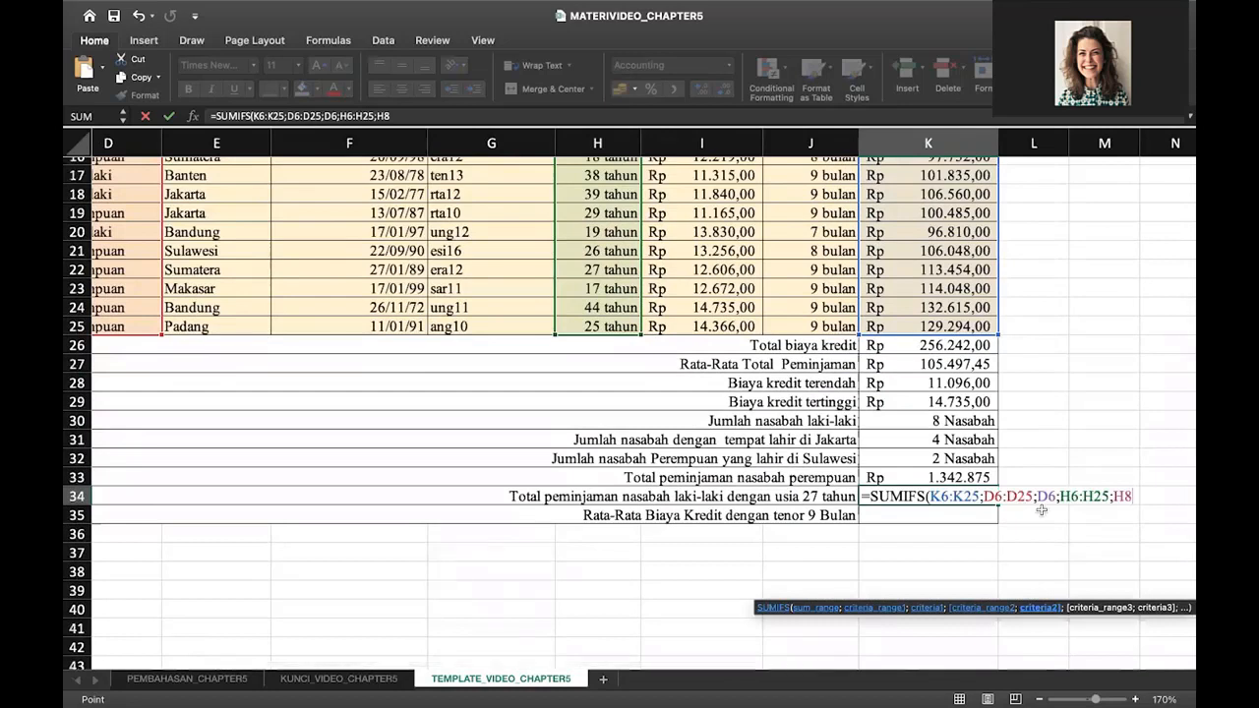
{"action": "type", "text": ")"}
{"action": "key", "text": "Return"}
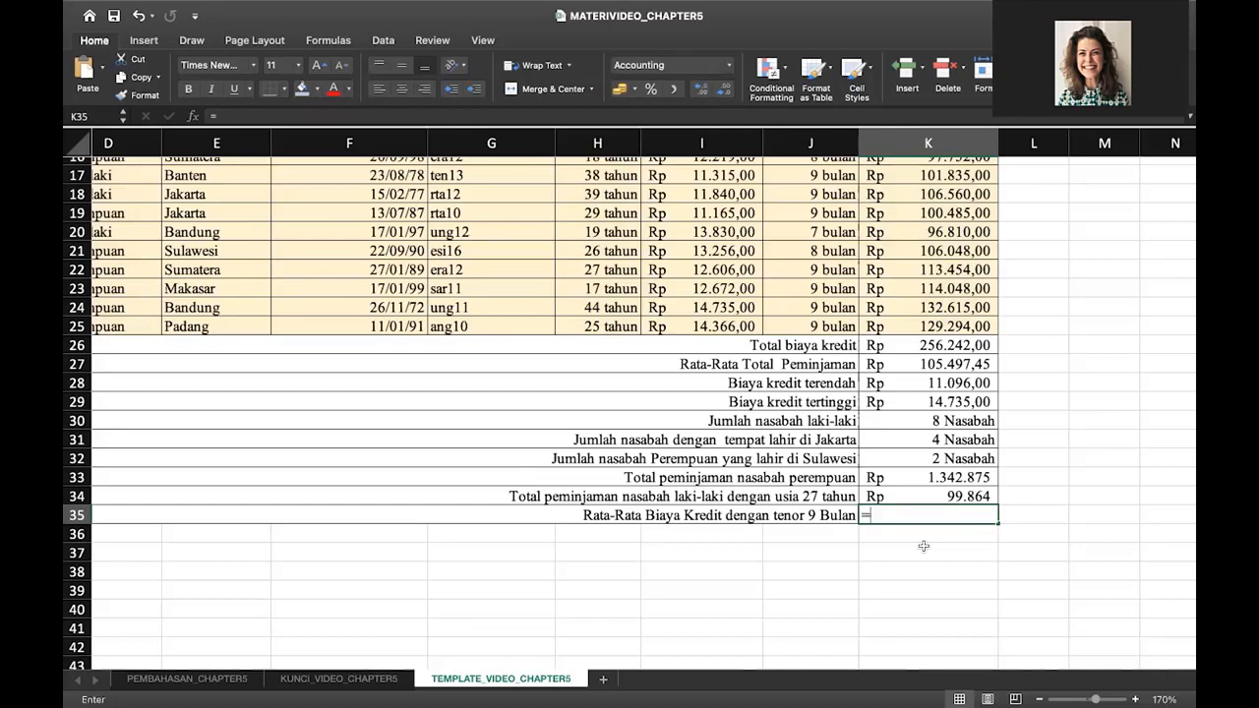
Begin an AVERAGEIF formula in K35 with the Tenor Kredit range J6:J25 and the 9 bulan cell J9 as criterion.
{"action": "type", "text": "AVERAGE"}
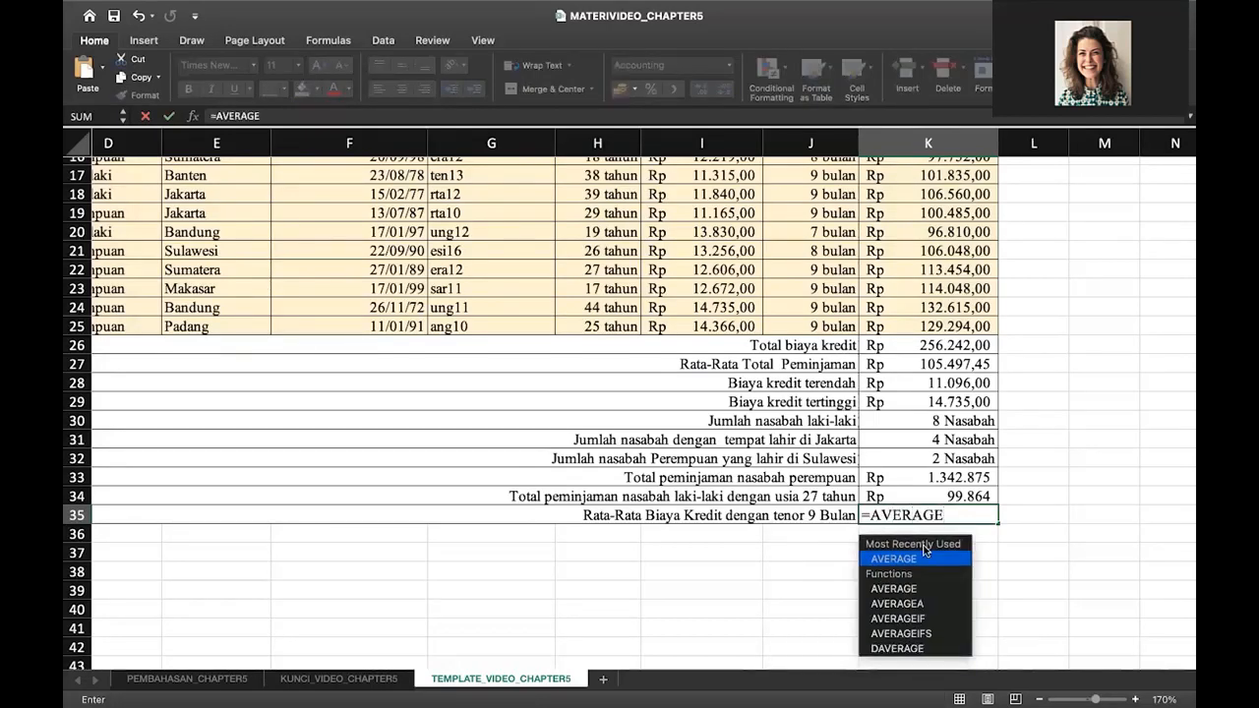
{"action": "type", "text": "I"}
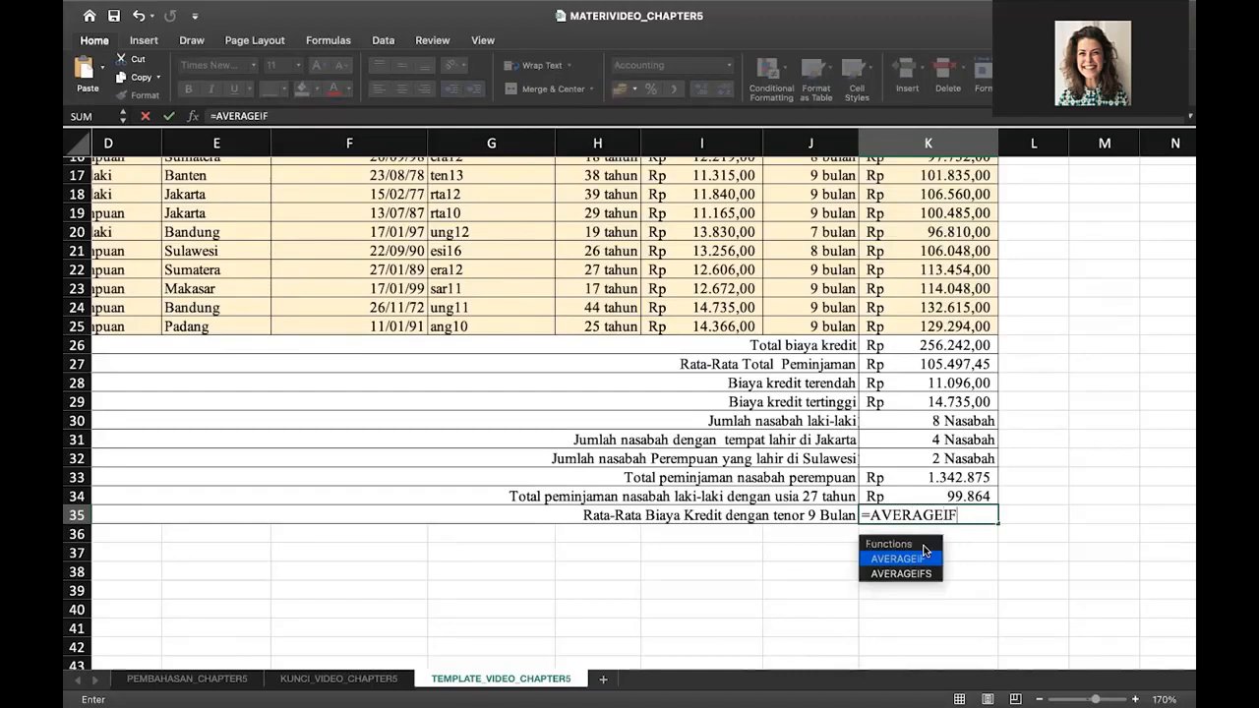
{"action": "type", "text": "F"}
{"action": "double_click", "coordinate": [925, 557]}
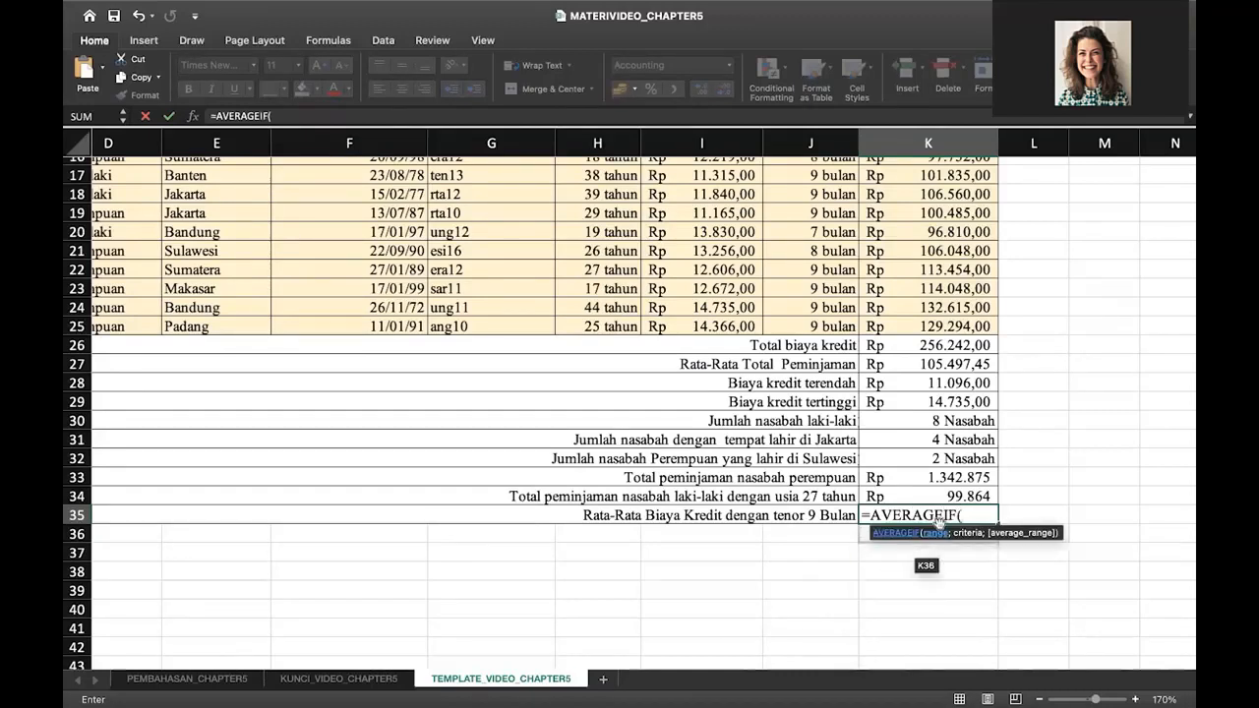
{"action": "scroll", "coordinate": [639, 323], "scroll_direction": "up", "scroll_amount": 5}
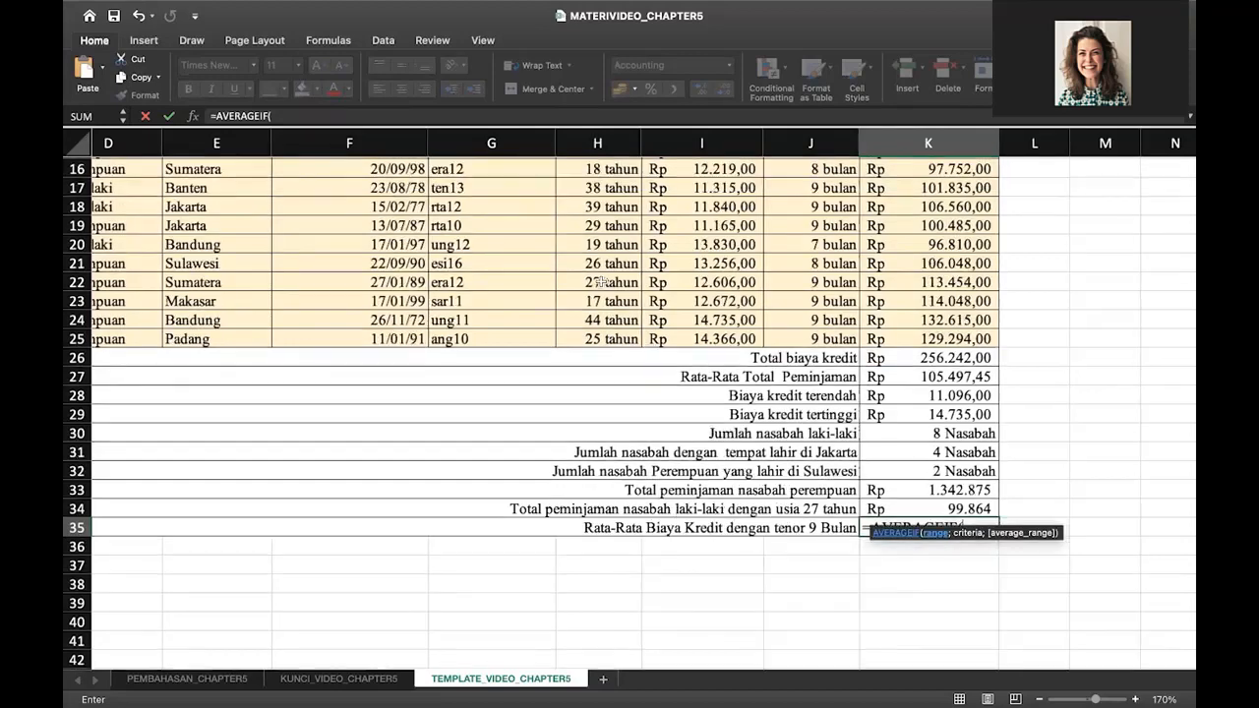
{"action": "scroll", "coordinate": [602, 282], "scroll_direction": "up", "scroll_amount": 3}
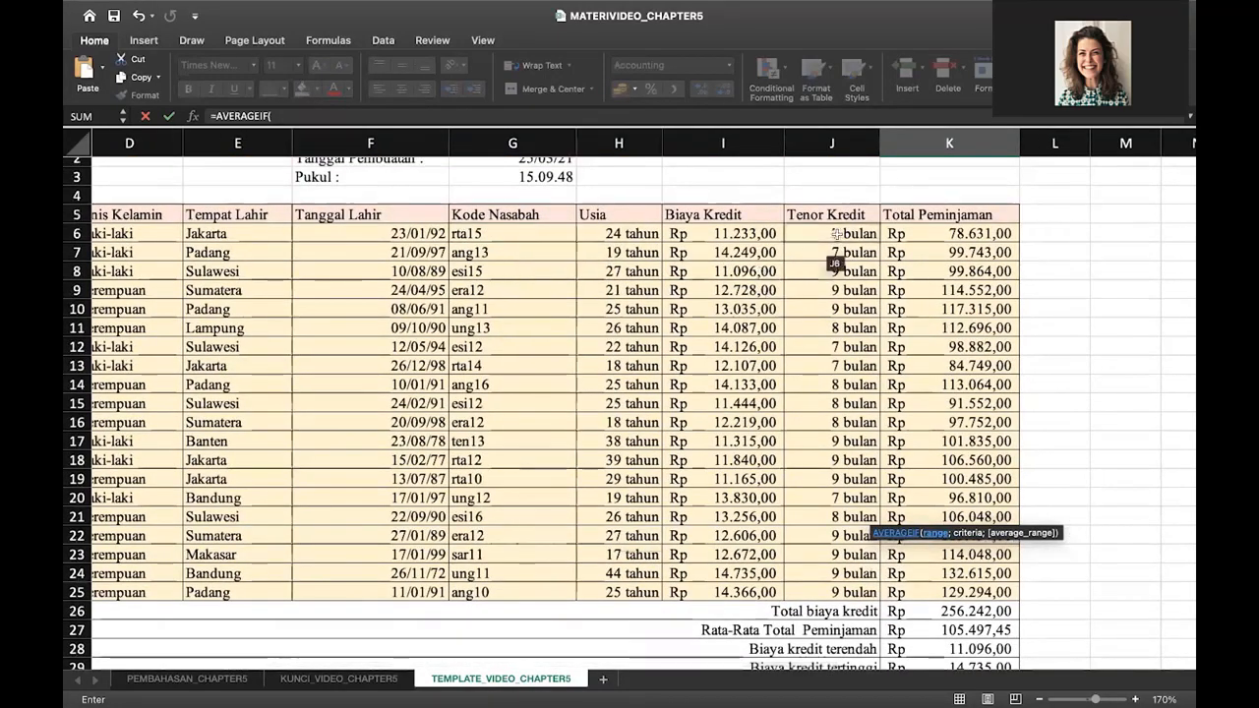
{"action": "left_click_drag", "start_coordinate": [835, 234], "coordinate": [843, 591]}
{"action": "type", "text": ";"}
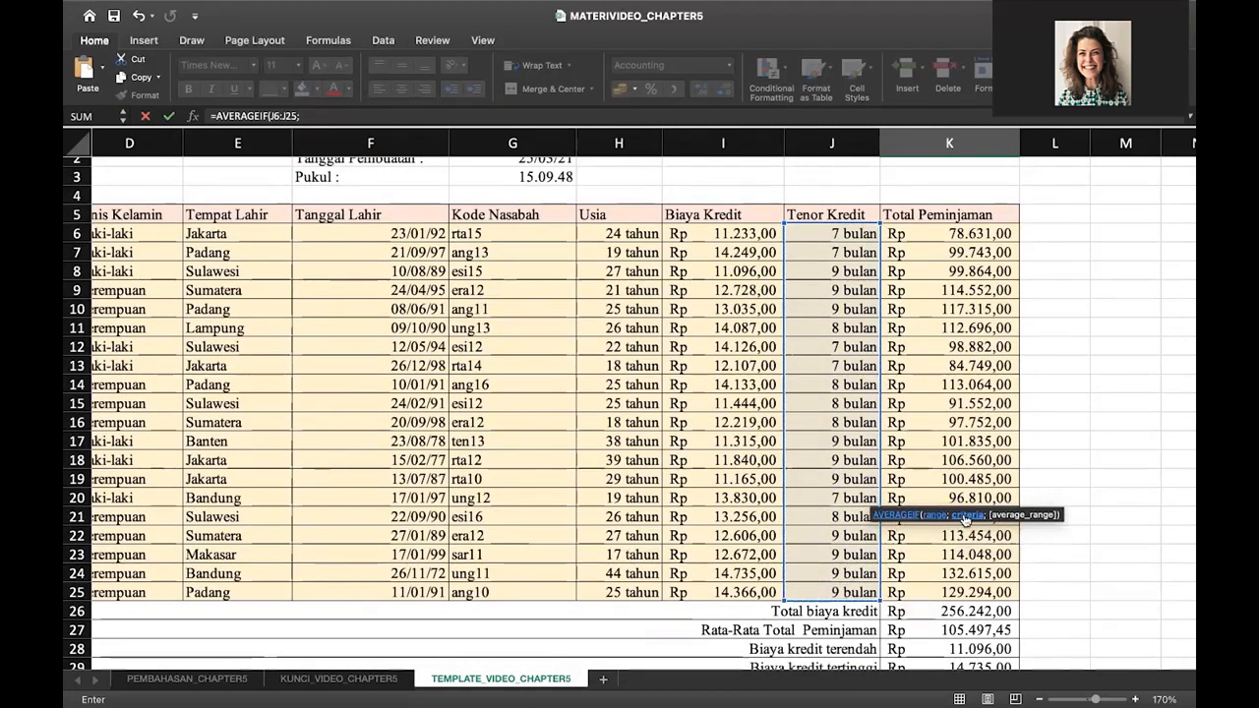
{"action": "left_click", "coordinate": [839, 288]}
{"action": "type", "text": ";"}
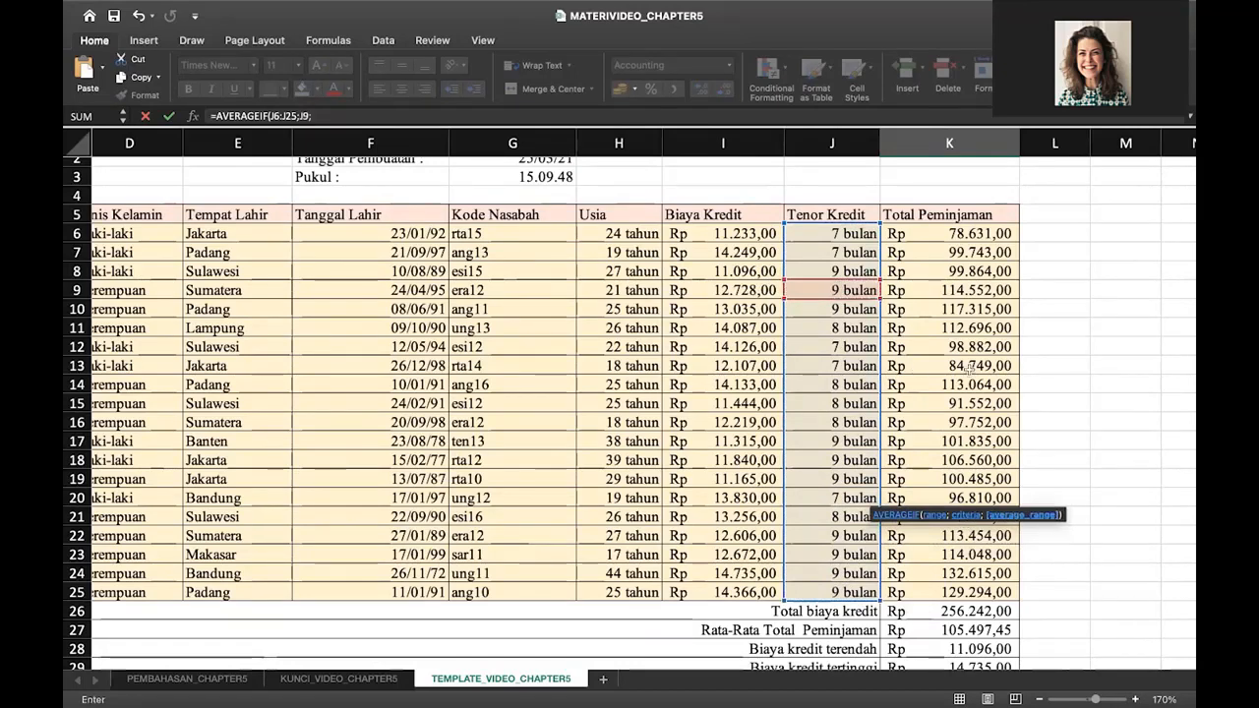
Add the Biaya Kredit range I6:I25 as the average range, completing K35 as =AVERAGEIF(J6:J25;J9;I6:I25).
{"action": "scroll", "coordinate": [1063, 439], "scroll_direction": "down", "scroll_amount": 1}
{"action": "scroll", "coordinate": [1063, 439], "scroll_direction": "down", "scroll_amount": 1}
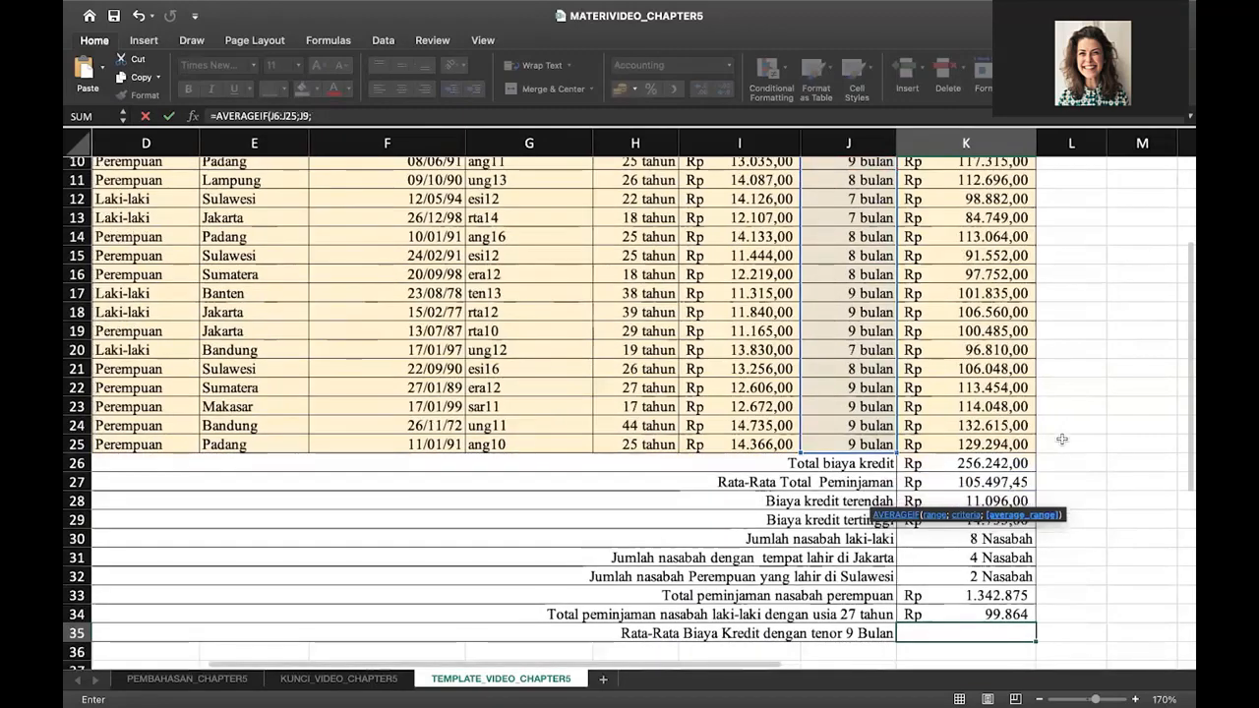
{"action": "scroll", "coordinate": [1062, 438], "scroll_direction": "up", "scroll_amount": 3}
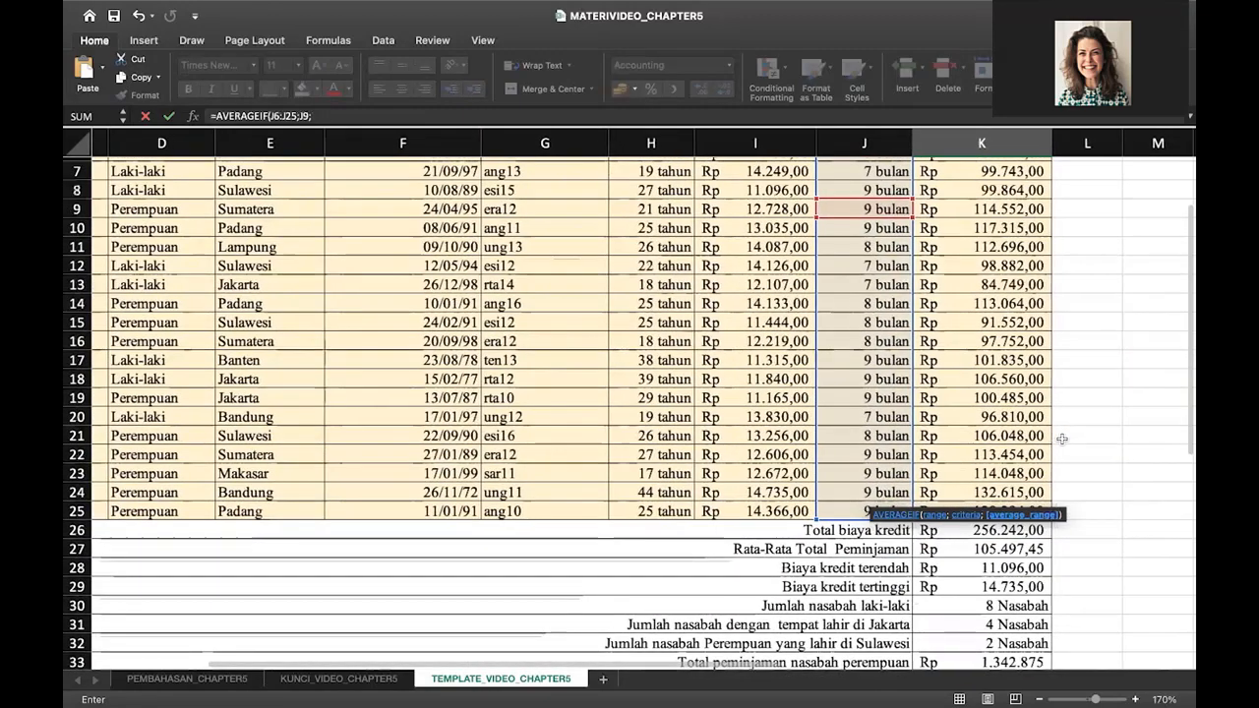
{"action": "scroll", "coordinate": [1063, 439], "scroll_direction": "up", "scroll_amount": 2}
{"action": "scroll", "coordinate": [1063, 439], "scroll_direction": "right", "scroll_amount": 1}
{"action": "scroll", "coordinate": [1062, 439], "scroll_direction": "down", "scroll_amount": 1}
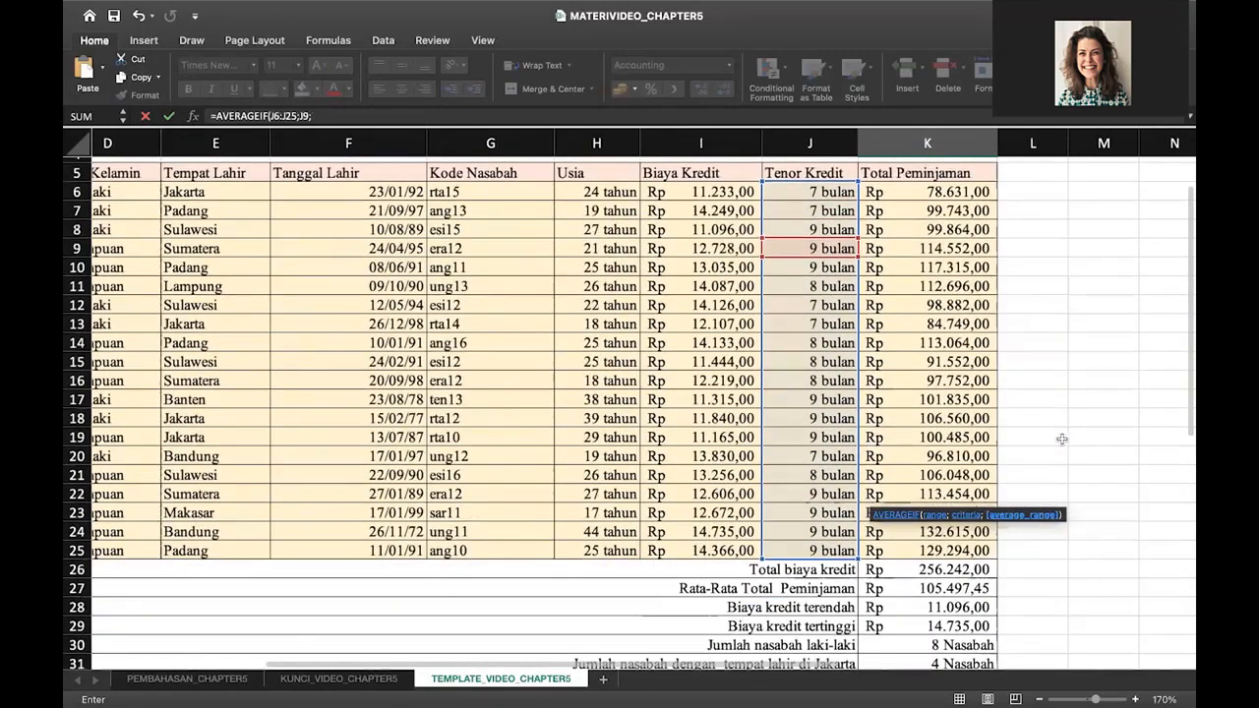
{"action": "scroll", "coordinate": [1063, 439], "scroll_direction": "down", "scroll_amount": 3}
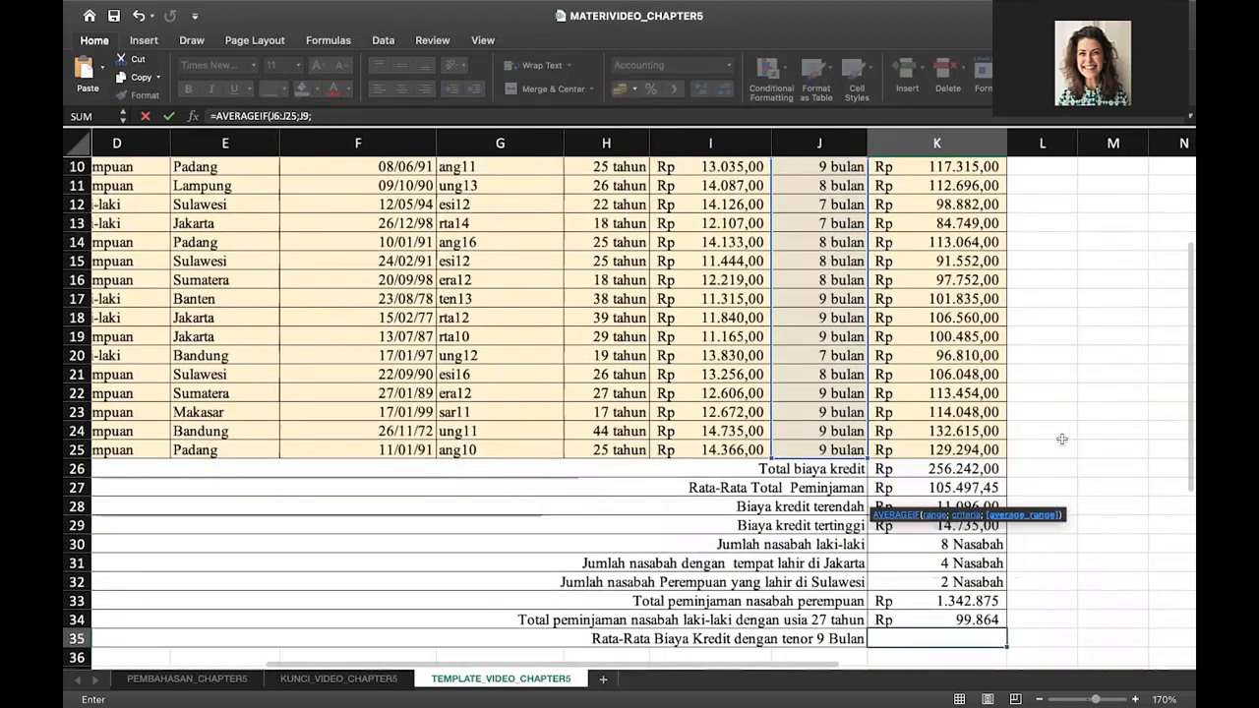
{"action": "scroll", "coordinate": [1062, 438], "scroll_direction": "up", "scroll_amount": 3}
{"action": "scroll", "coordinate": [1062, 439], "scroll_direction": "left", "scroll_amount": 1}
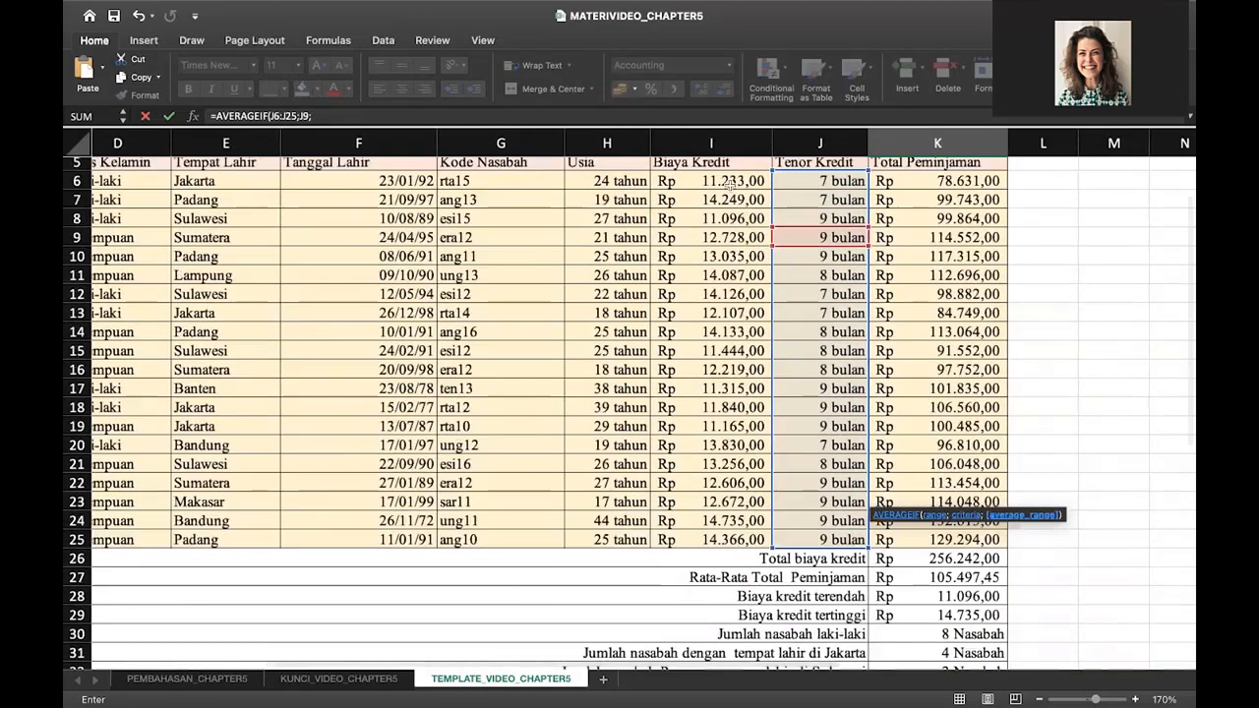
{"action": "left_click_drag", "start_coordinate": [730, 183], "coordinate": [714, 539]}
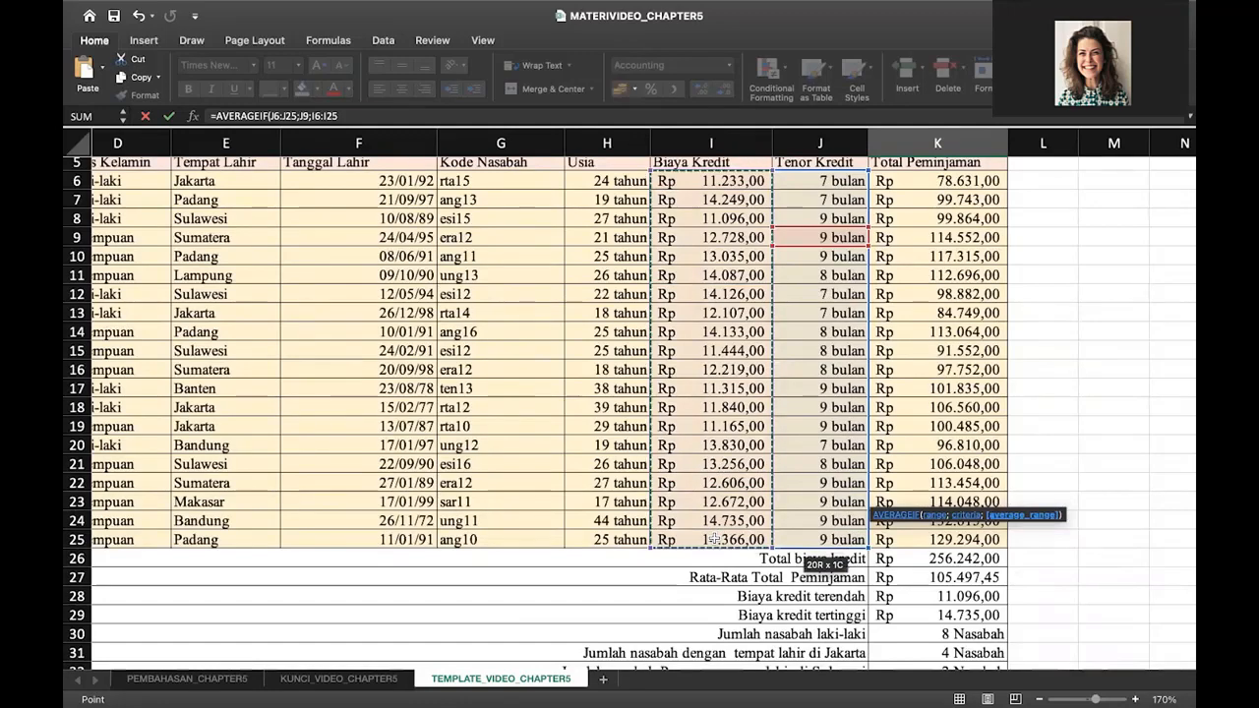
{"action": "type", "text": ")"}
{"action": "scroll", "coordinate": [876, 429], "scroll_direction": "down", "scroll_amount": 5}
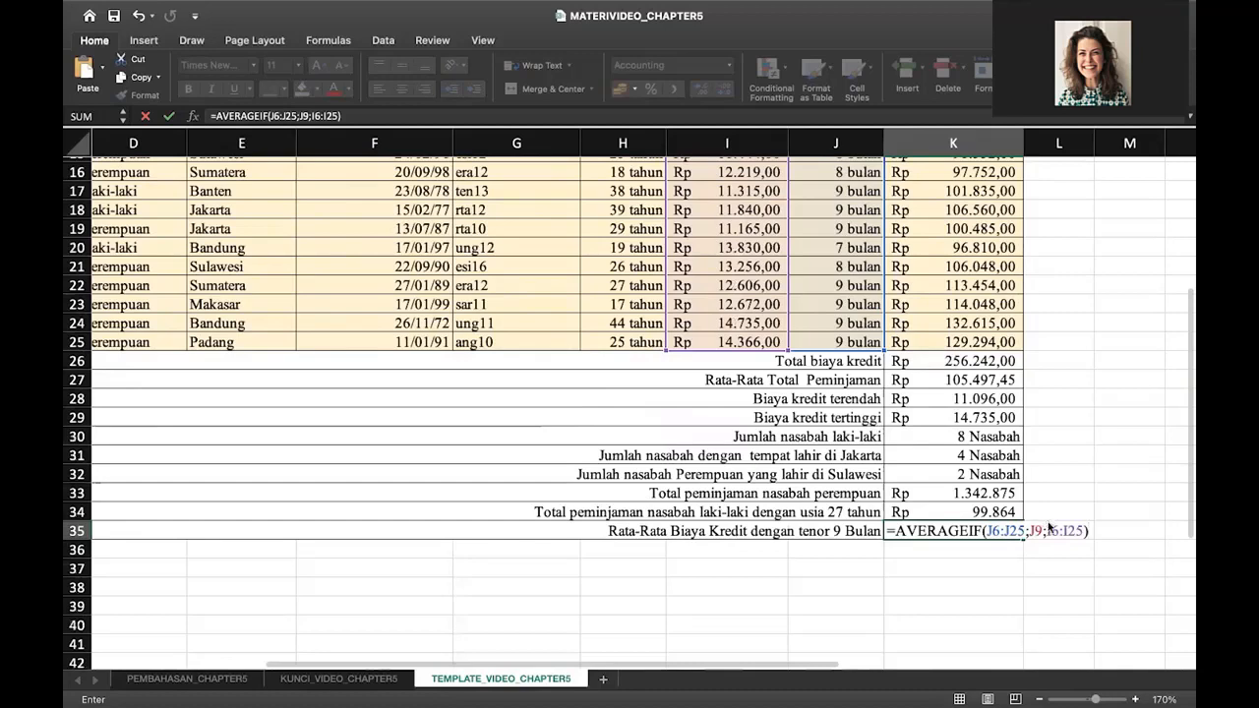
{"action": "key", "text": "Return"}
{"action": "scroll", "coordinate": [914, 517], "scroll_direction": "up", "scroll_amount": 1}
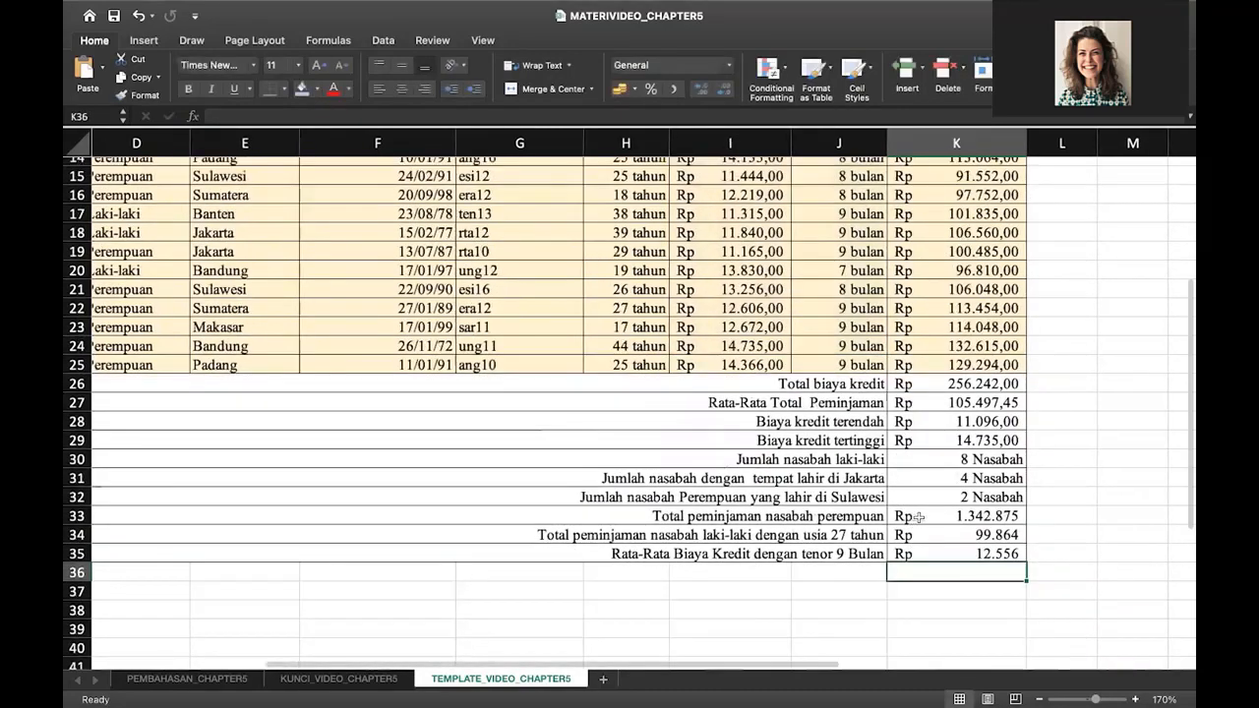
{"action": "scroll", "coordinate": [911, 455], "scroll_direction": "up", "scroll_amount": 1}
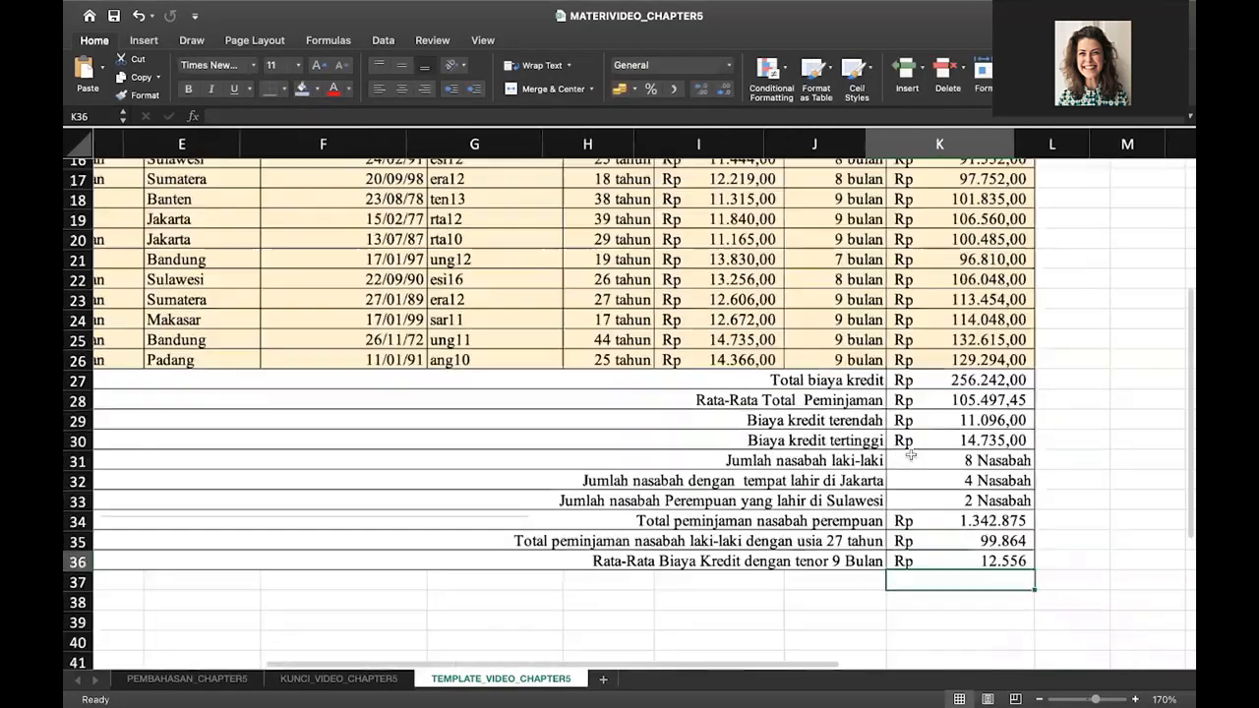
{"action": "scroll", "coordinate": [960, 479], "scroll_direction": "up", "scroll_amount": 1}
{"action": "scroll", "coordinate": [959, 476], "scroll_direction": "up", "scroll_amount": 1}
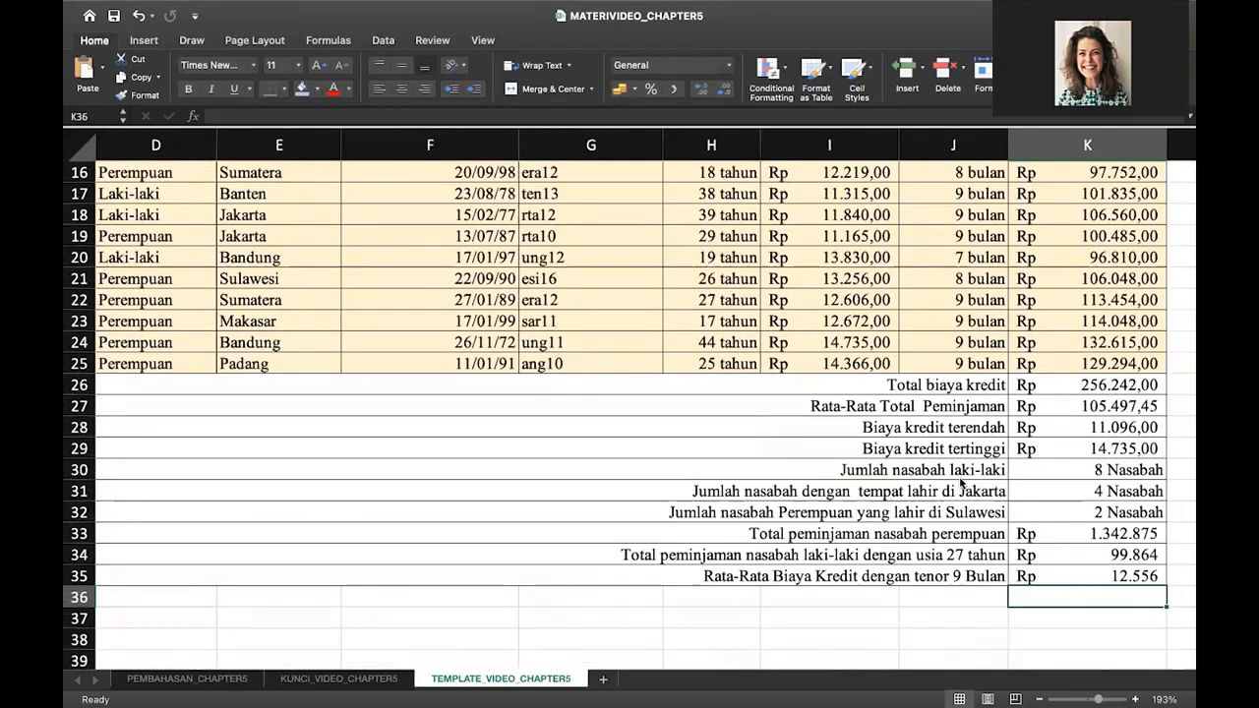
{"action": "scroll", "coordinate": [993, 482], "scroll_direction": "right", "scroll_amount": 2}
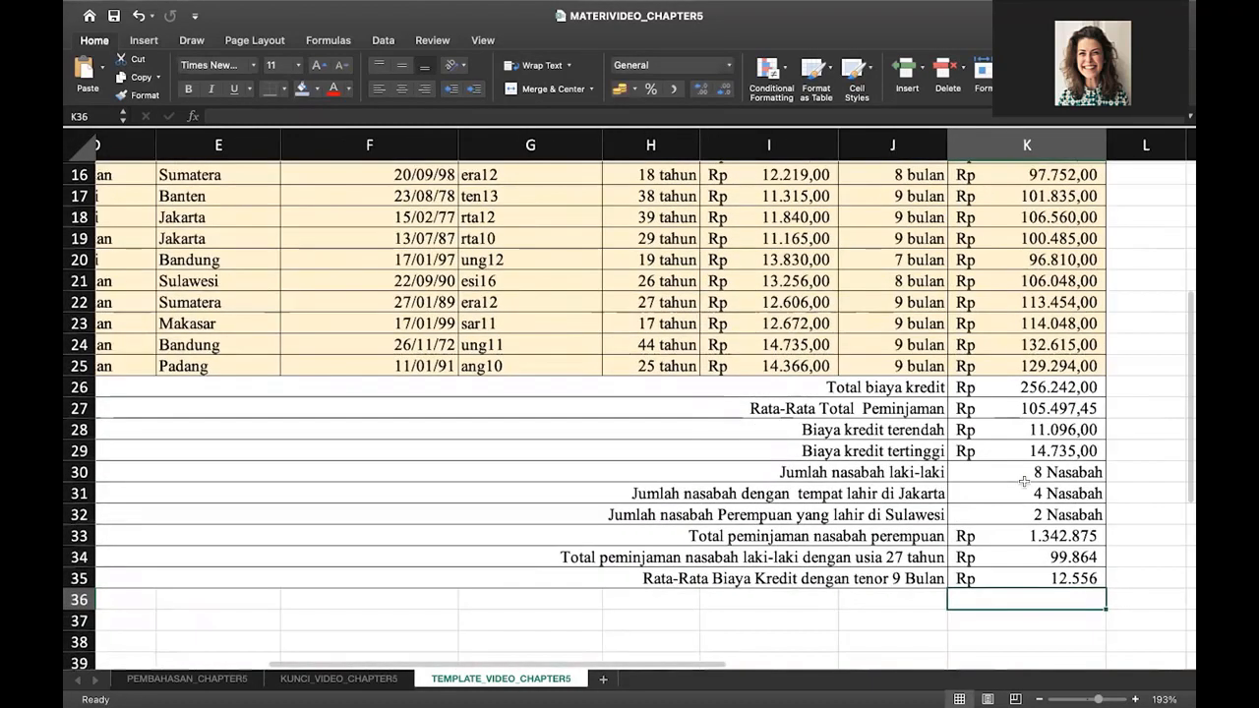